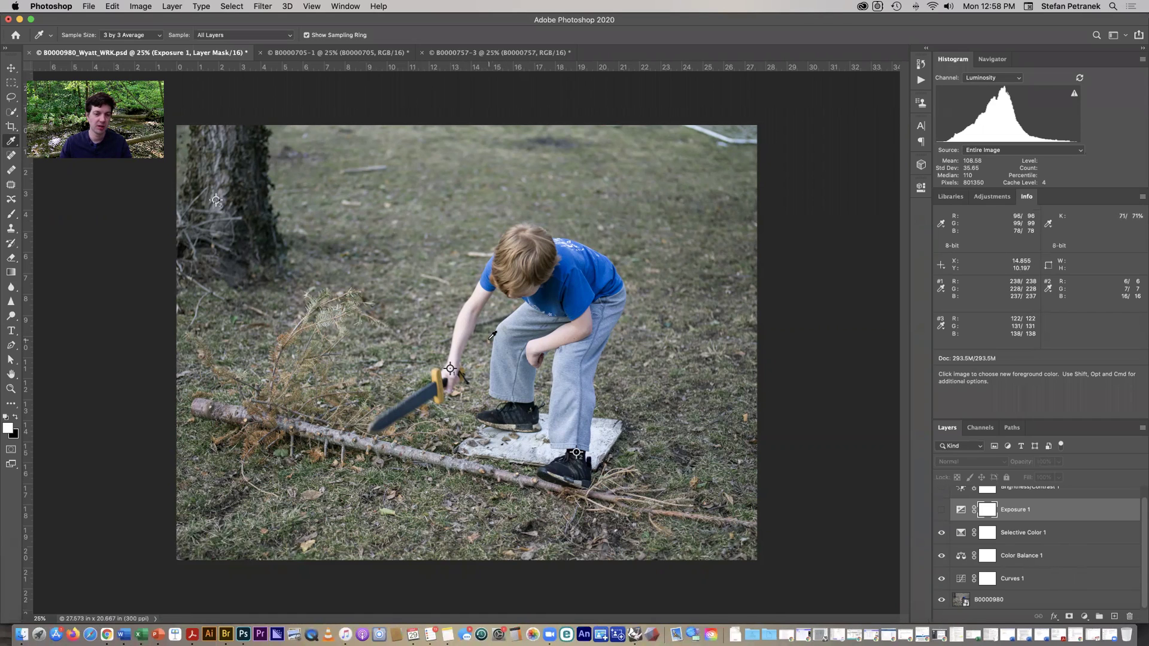
# Open the B0000980 smart object layer in Camera Raw and bring its Basic adjustments into view.
pyautogui.doubleClick(974, 601)
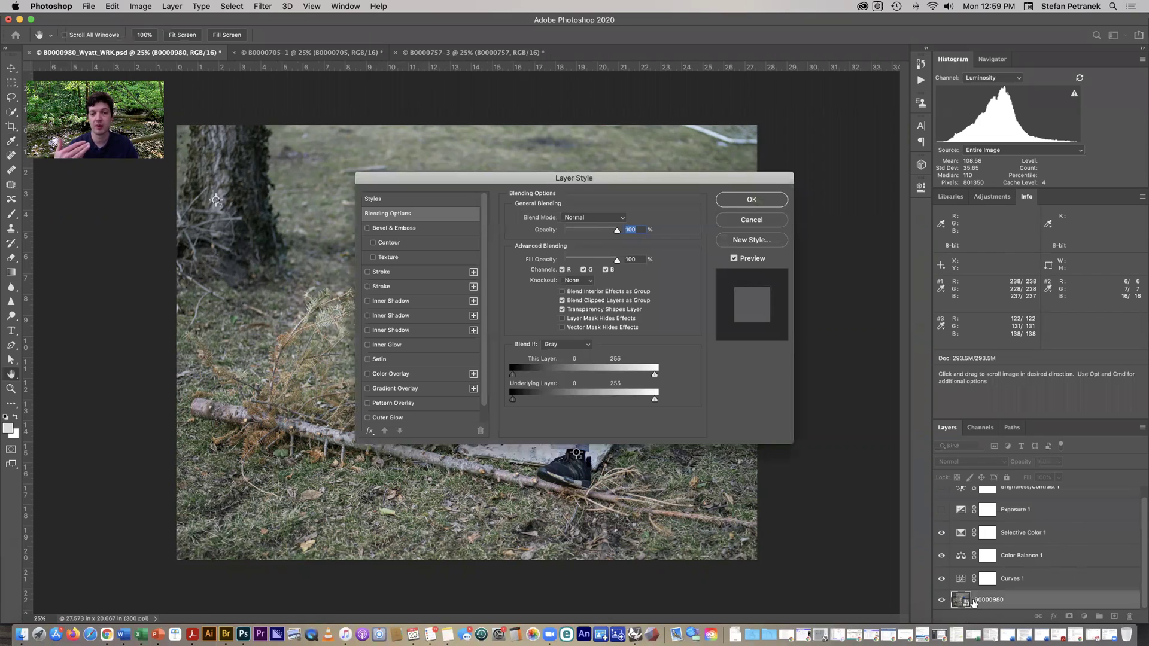
pyautogui.press('Escape')
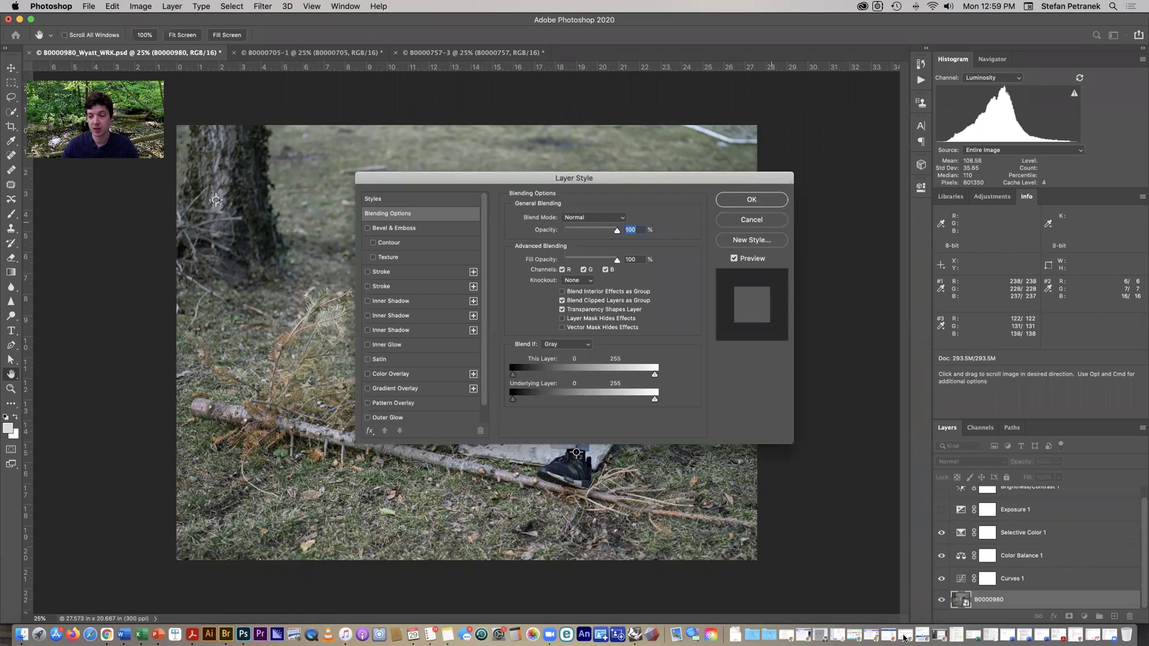
pyautogui.doubleClick(963, 603)
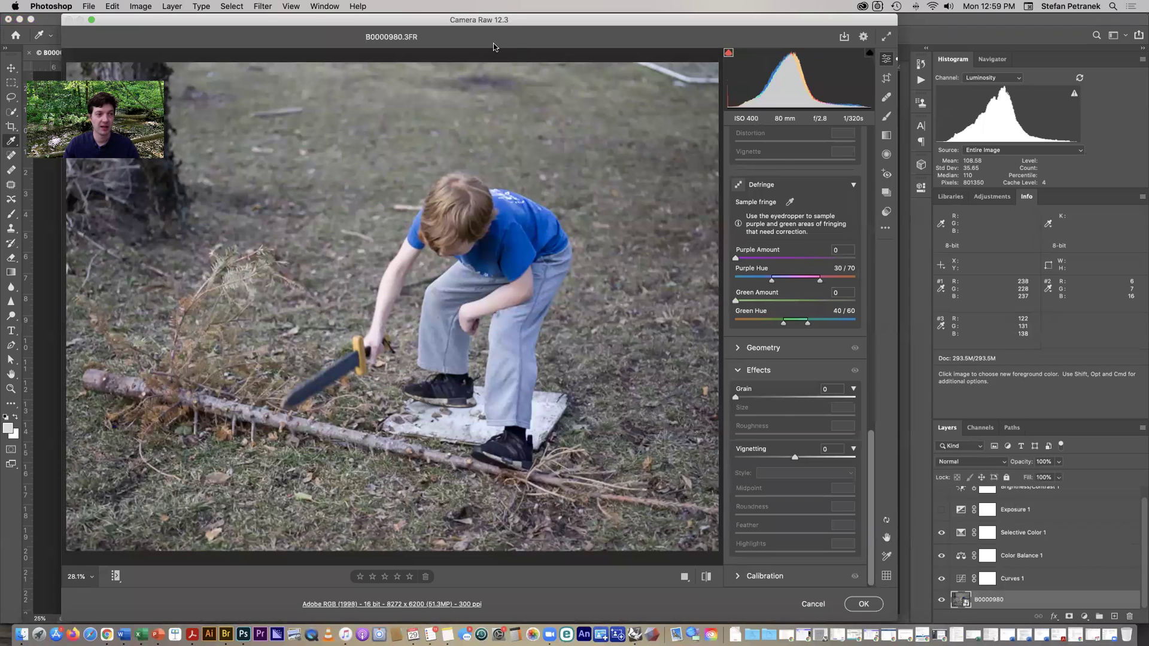
pyautogui.moveTo(870, 470); pyautogui.dragTo(869, 167)
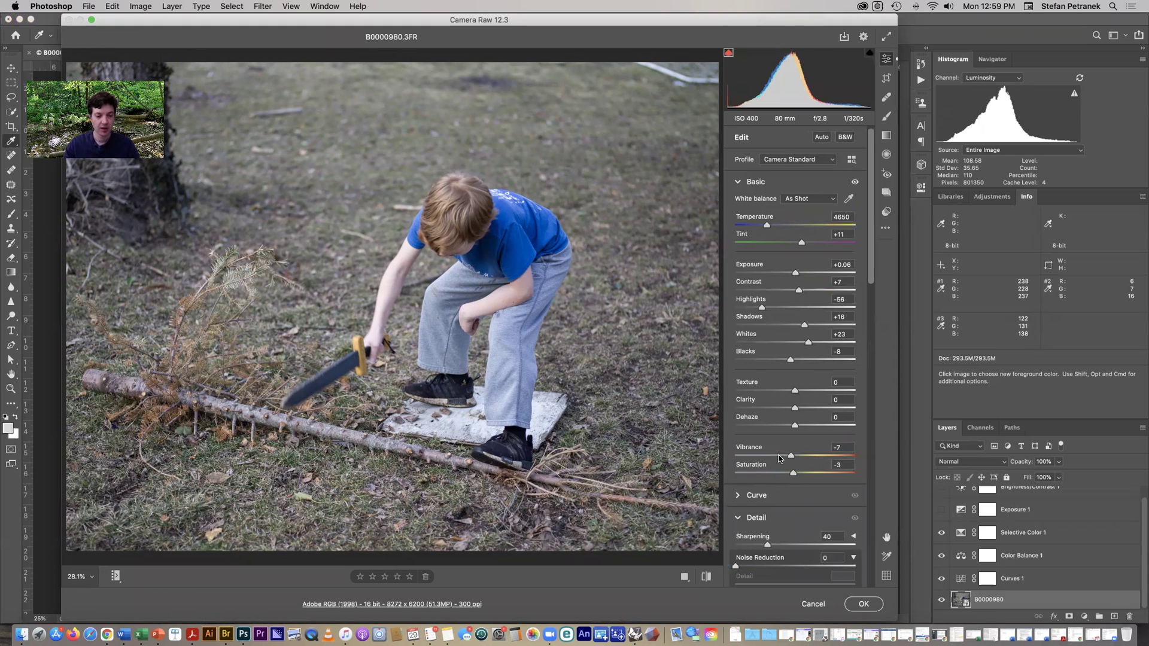
# Check the Camera Raw workflow options and review the develop settings, accepting both dialogs.
pyautogui.click(402, 604)
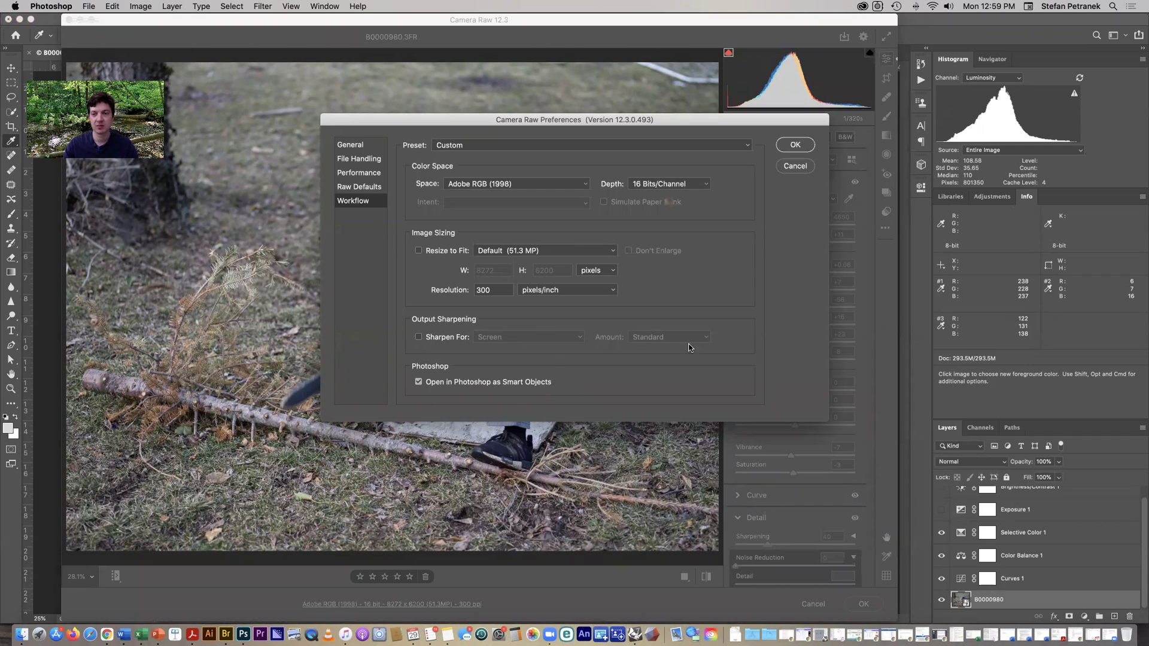
pyautogui.click(794, 145)
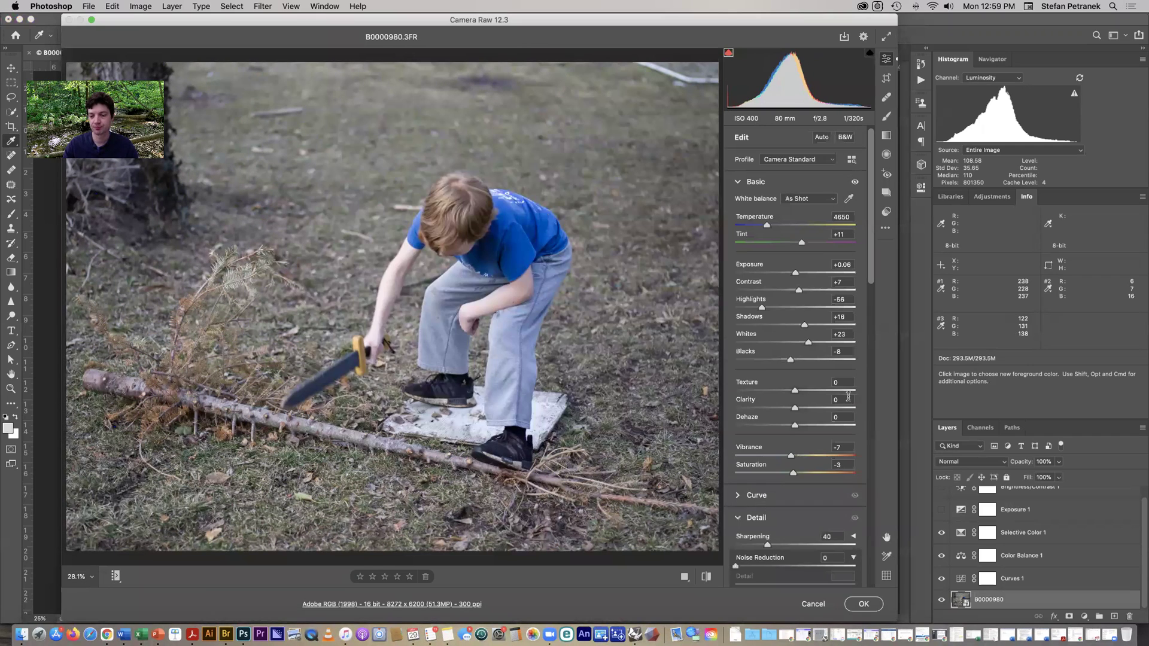
pyautogui.scroll(-3, 863, 302)
pyautogui.scroll(-5, 863, 303)
pyautogui.scroll(10, 852, 251)
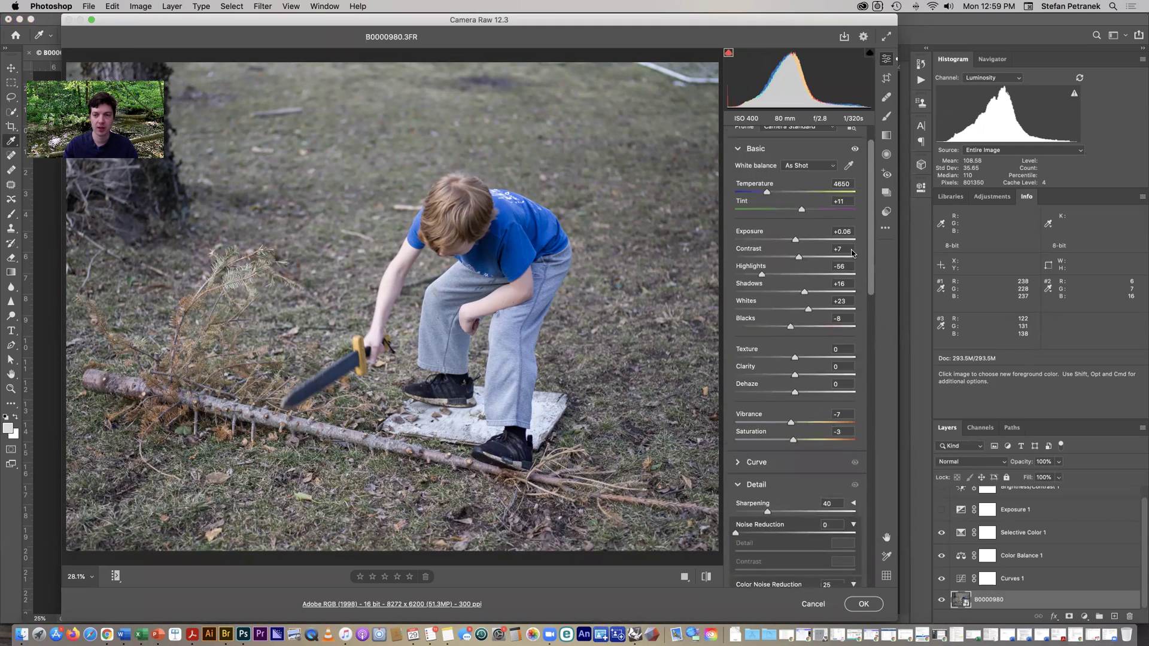
pyautogui.click(864, 604)
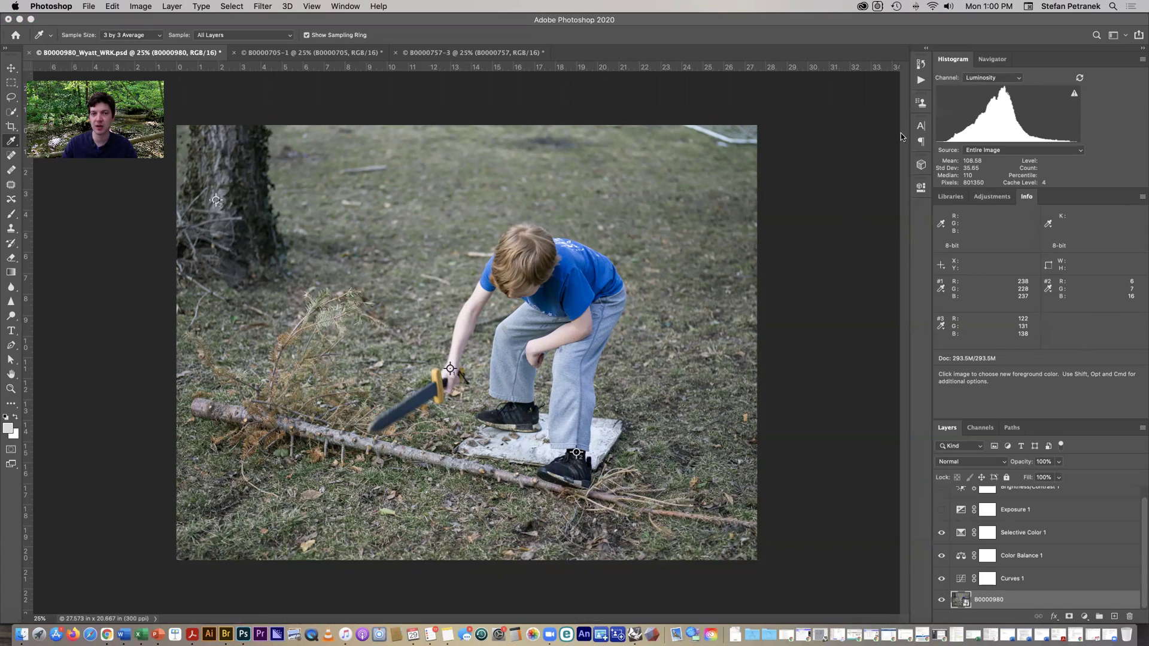
# Check the available workspaces and the Histogram's view options.
pyautogui.click(338, 6)
pyautogui.moveTo(350, 31)
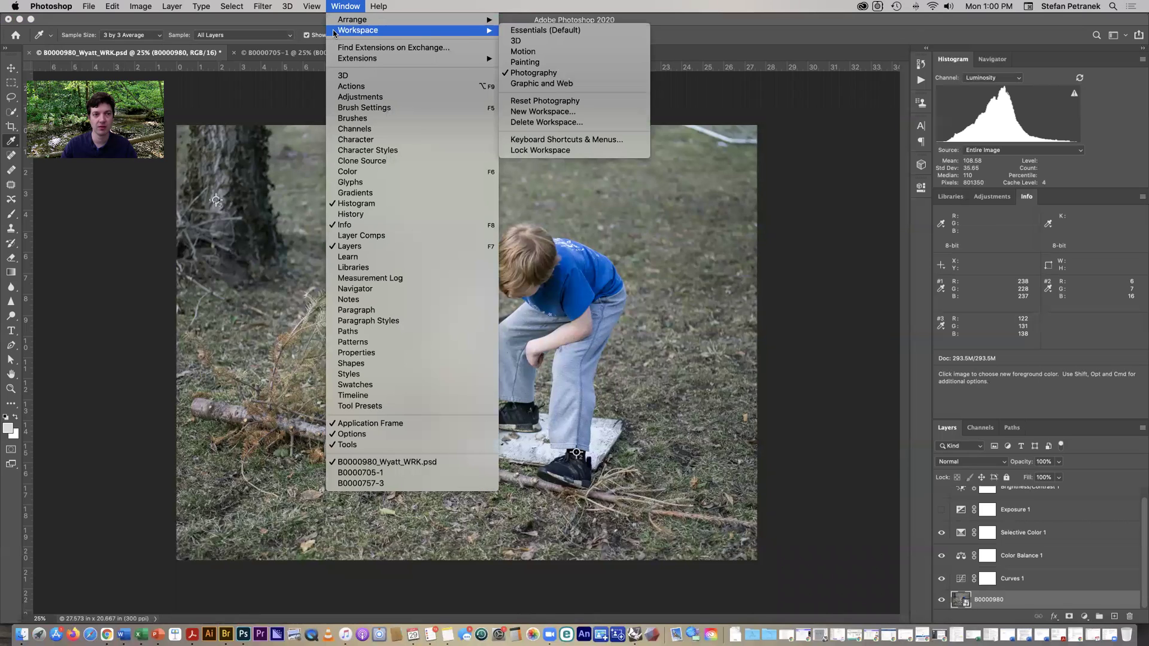
pyautogui.click(546, 86)
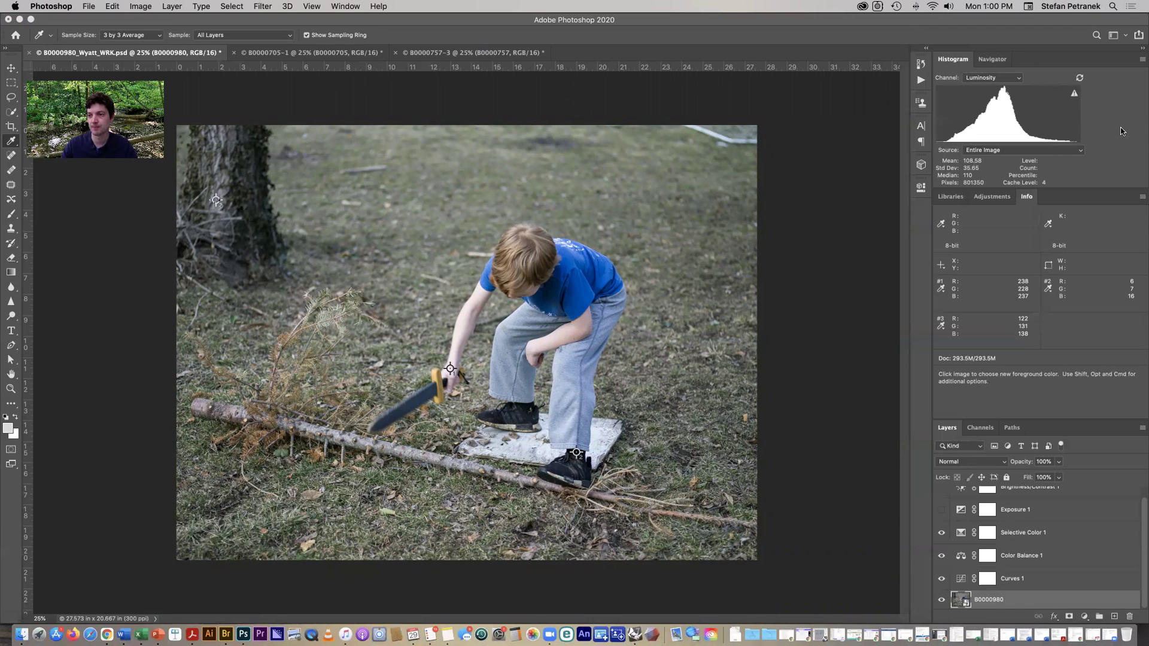
pyautogui.click(1143, 59)
pyautogui.click(1083, 95)
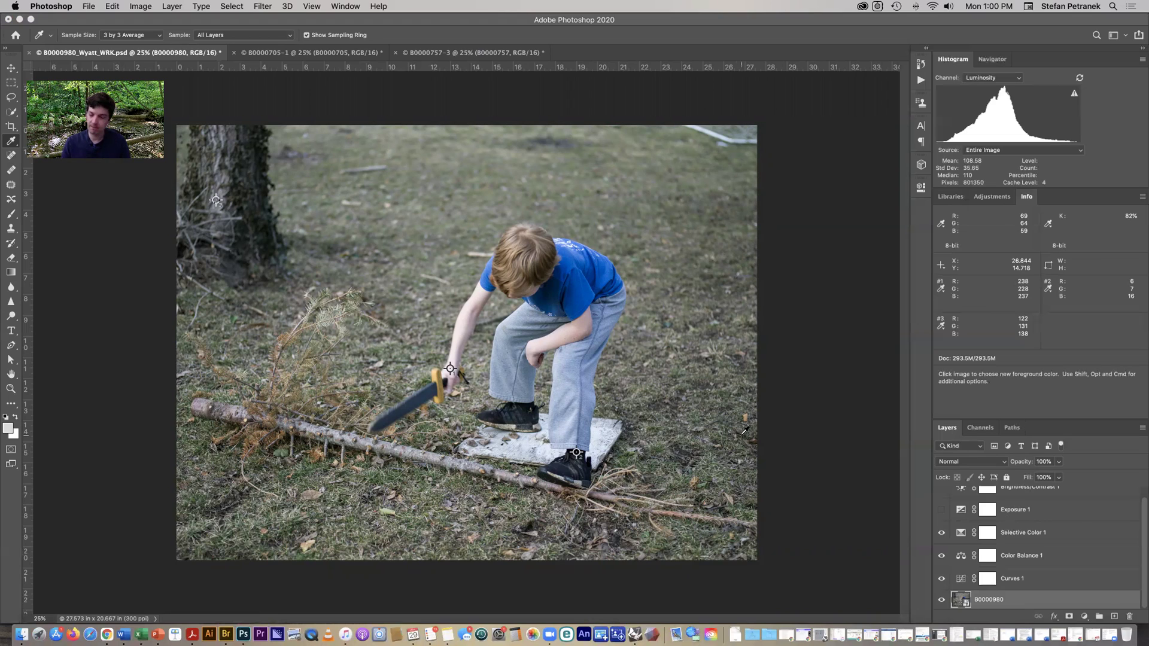
# Make the Exposure 1 and Brightness/Contrast 1 layers visible and open the Exposure 1 layer's properties.
pyautogui.scroll(1, 1051, 527)
pyautogui.scroll(1, 1062, 526)
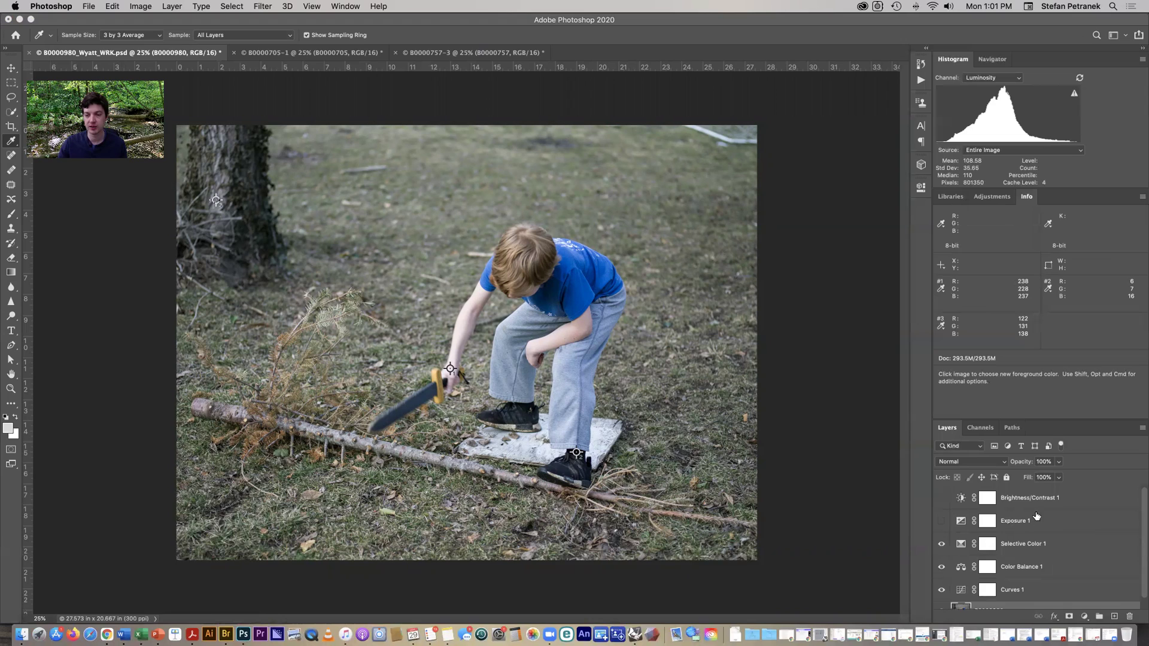
pyautogui.click(941, 521)
pyautogui.click(942, 498)
pyautogui.doubleClick(959, 523)
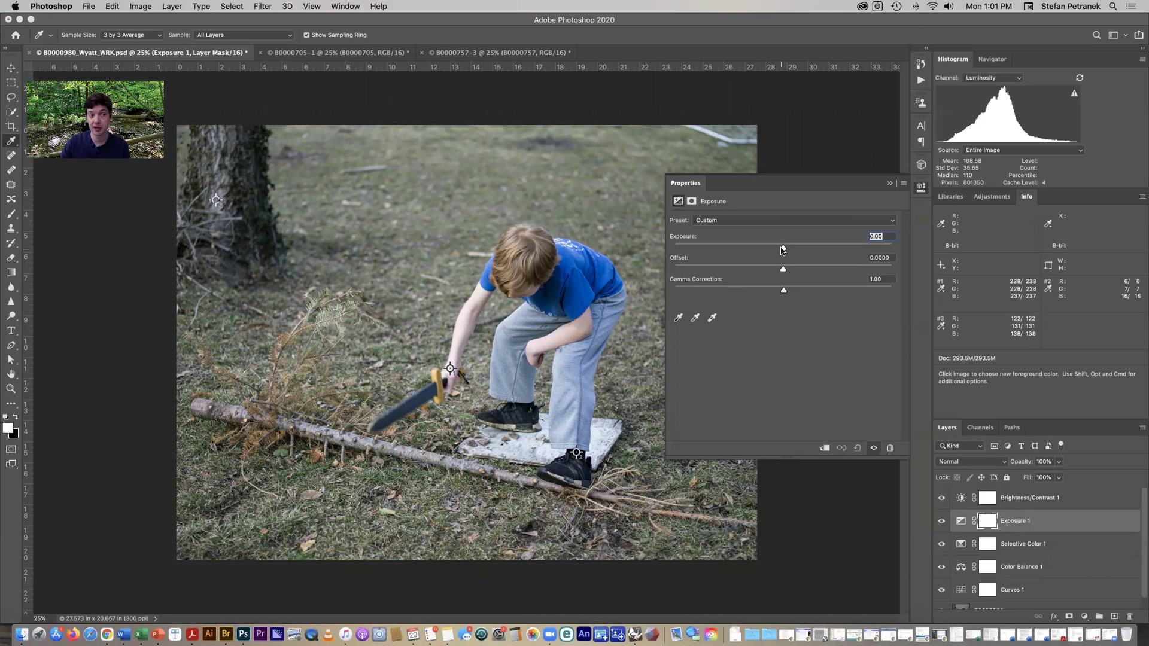
# Try Exposure values of +1.72, -1.80 and -4.74 on the Exposure 1 layer, ending at -0.10.
pyautogui.moveTo(783, 250); pyautogui.dragTo(814, 249)
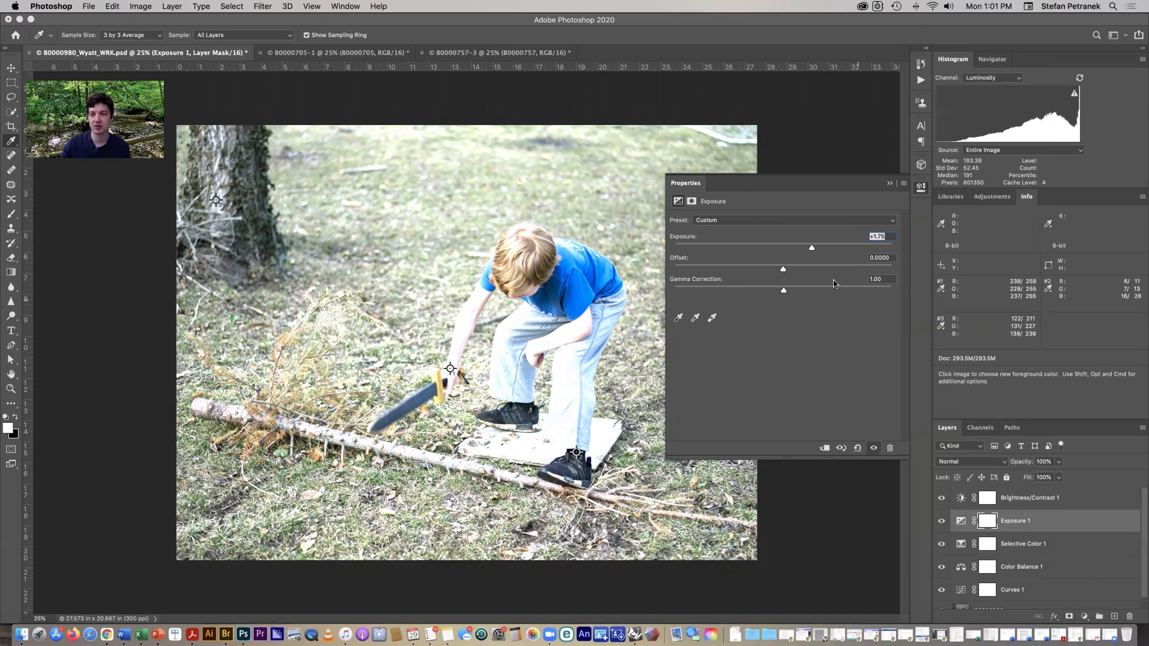
pyautogui.moveTo(809, 249)
pyautogui.mouseDown()
pyautogui.moveTo(786, 250)
pyautogui.moveTo(812, 249)
pyautogui.mouseUp()
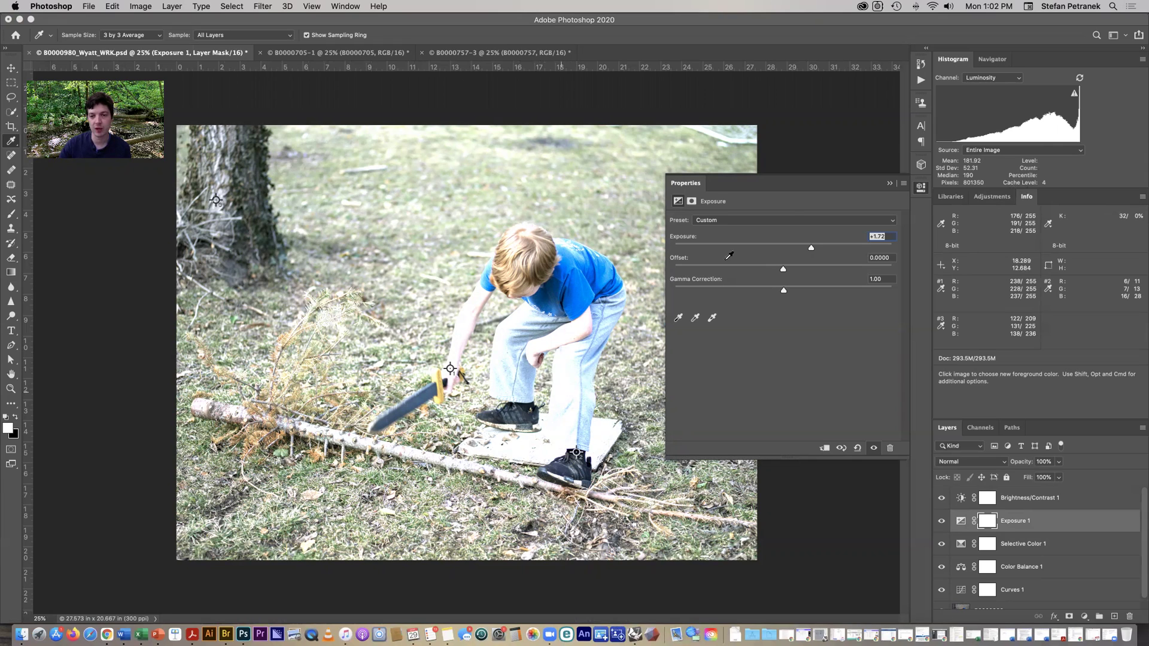
pyautogui.moveTo(810, 250); pyautogui.dragTo(771, 249)
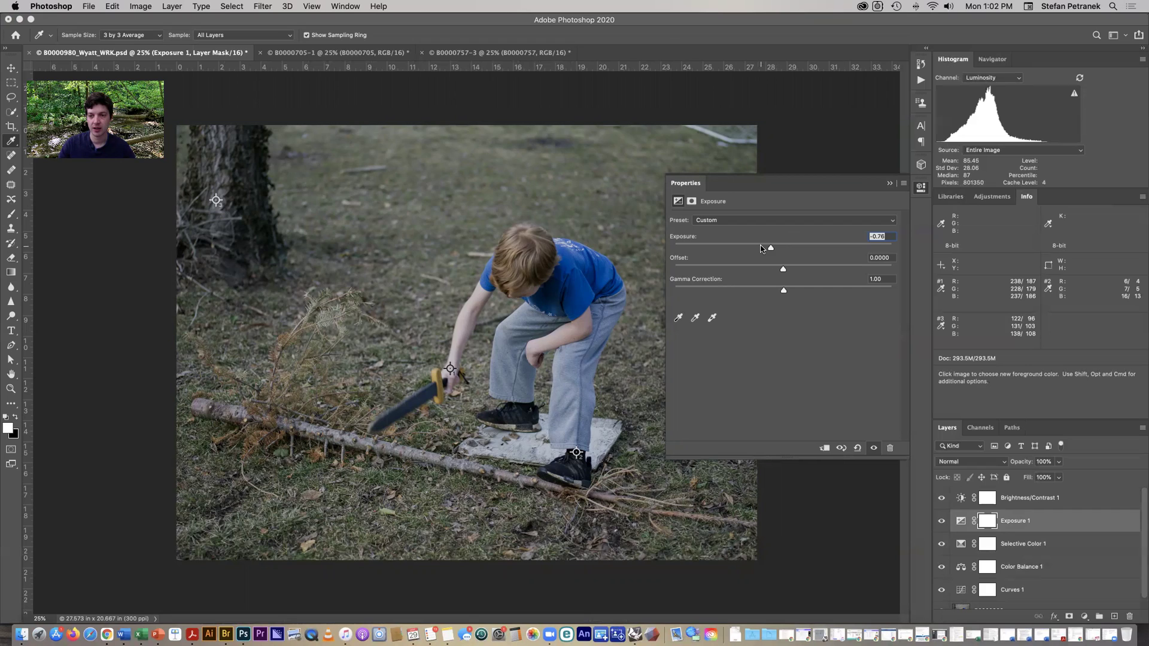
pyautogui.moveTo(761, 249); pyautogui.dragTo(753, 249)
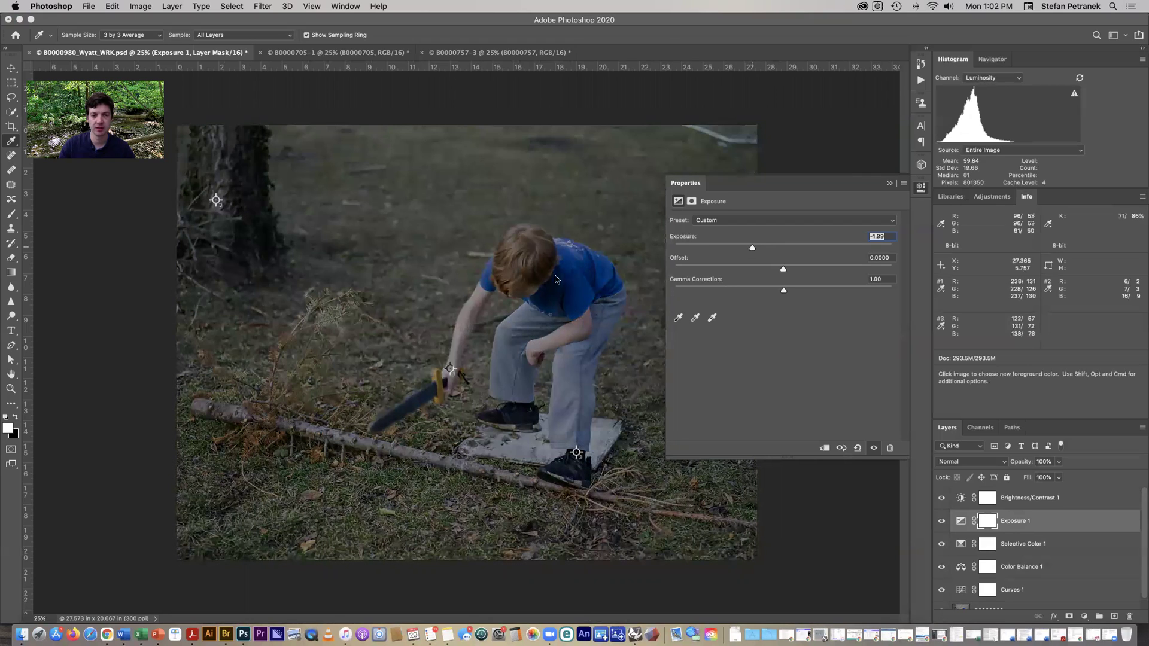
pyautogui.moveTo(753, 247); pyautogui.dragTo(715, 251)
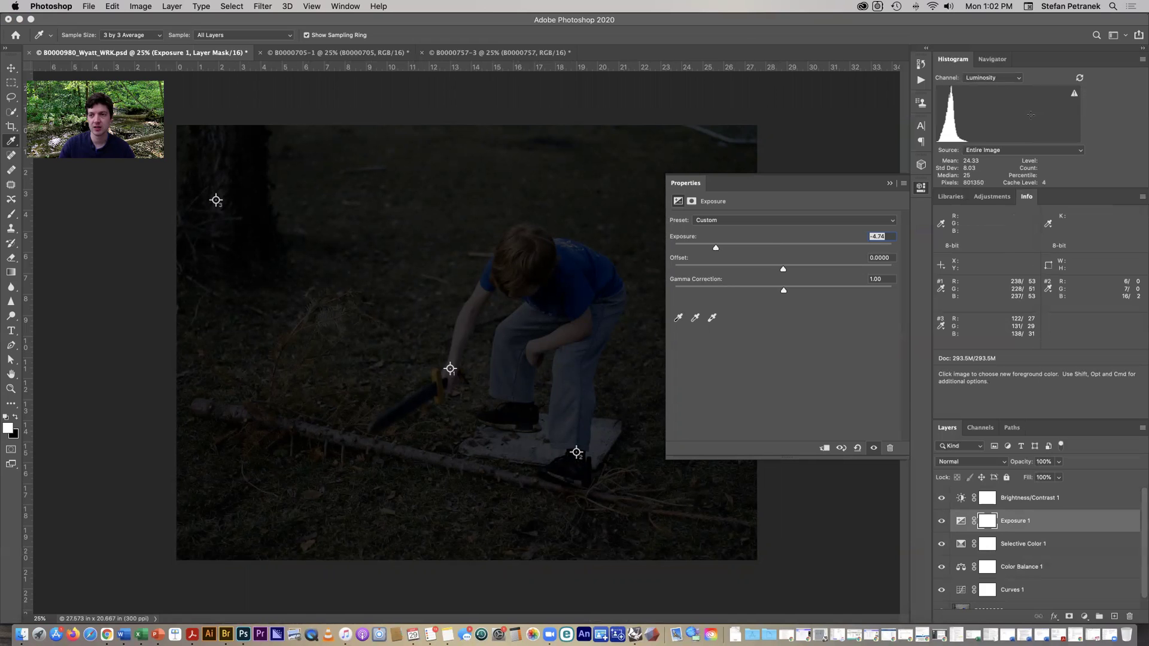
pyautogui.click(781, 246)
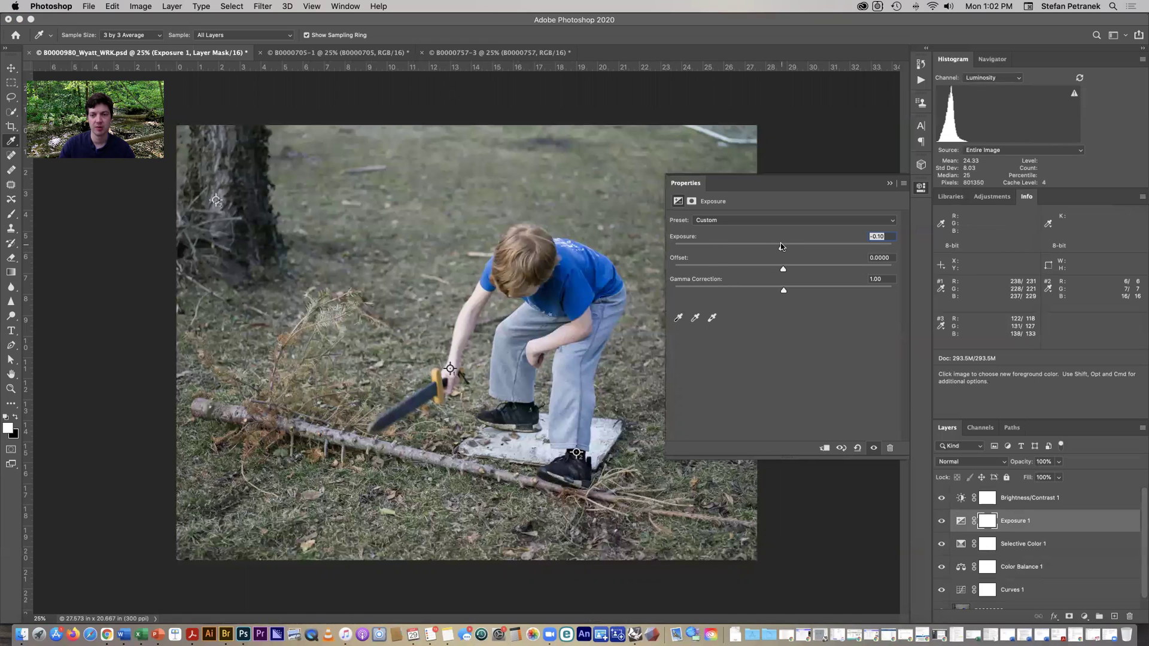
# Set the Exposure 1 layer's opacity to 30% and try Exposure at +3.81 and +3, ending at -0.10.
pyautogui.click(692, 249)
pyautogui.click(845, 249)
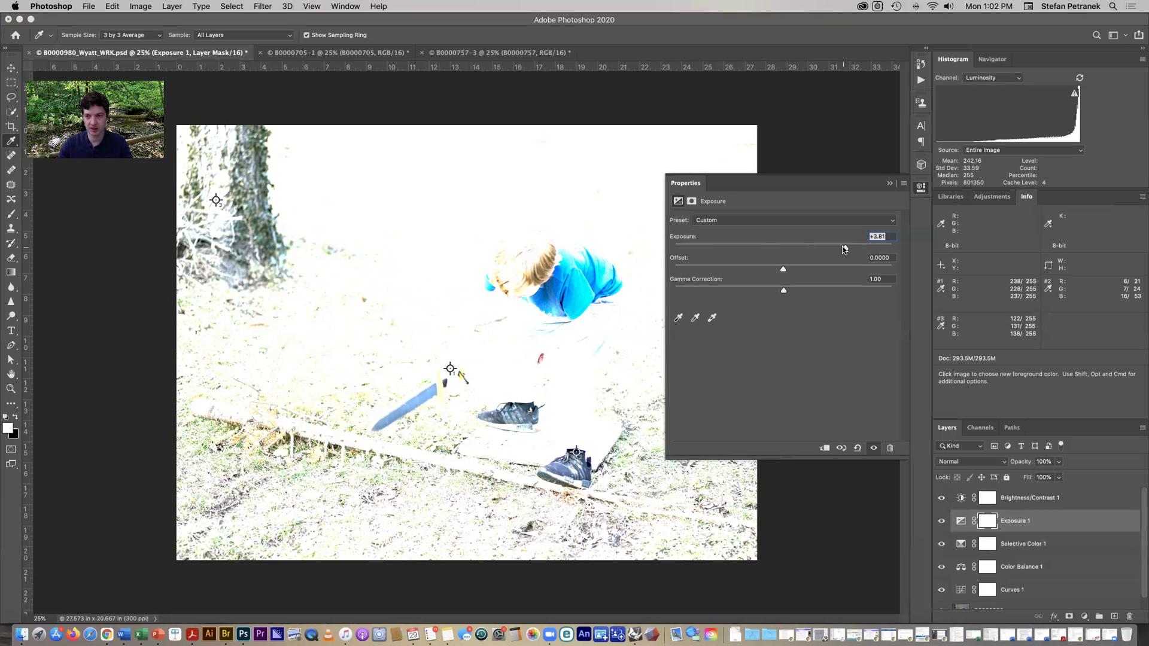
pyautogui.press('3')
pyautogui.doubleClick(878, 235)
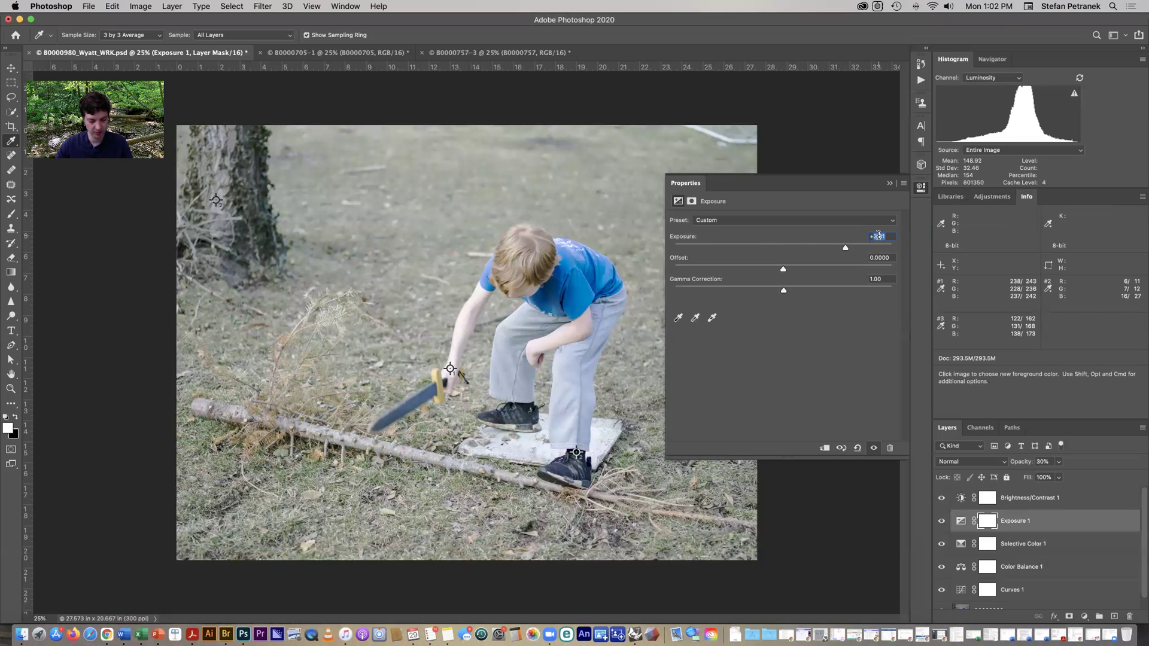
pyautogui.write('3')
pyautogui.press('Tab')
pyautogui.click(874, 234)
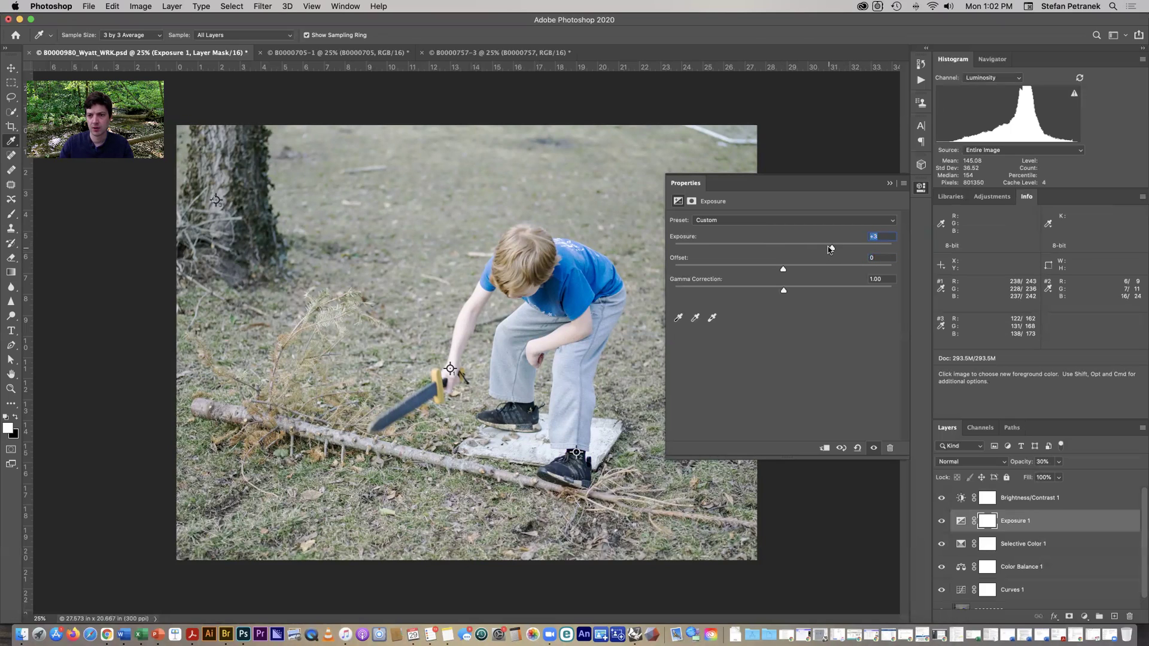
pyautogui.moveTo(832, 249); pyautogui.dragTo(782, 249)
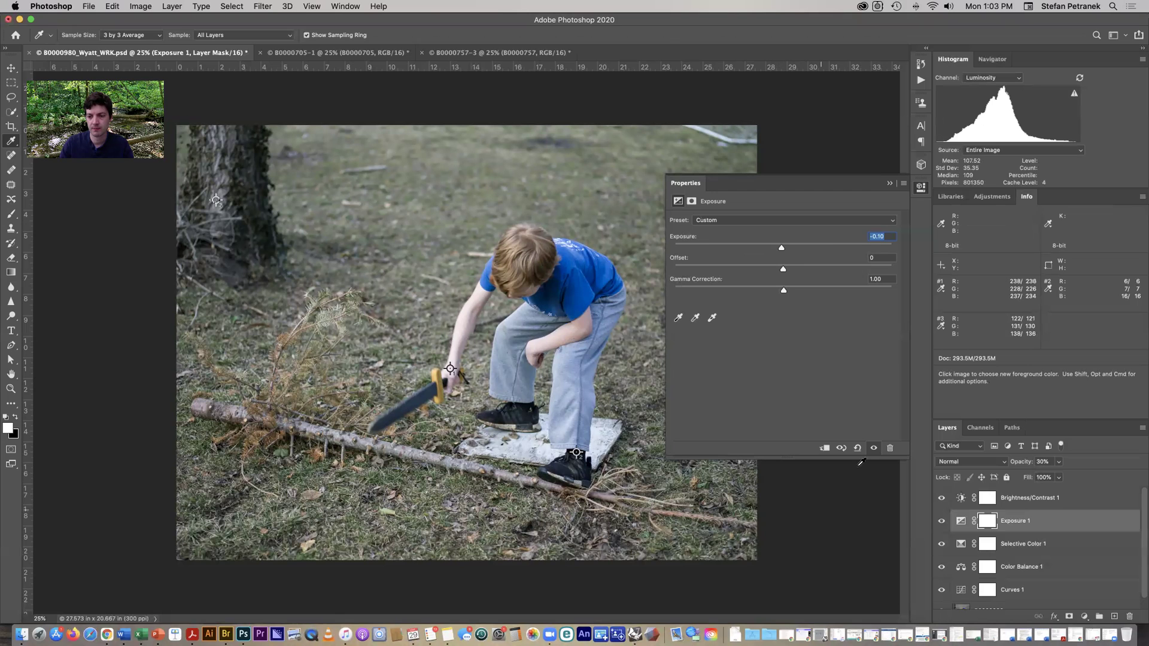
# Reset the Exposure adjustment to its defaults and try raising Exposure to +20.00.
pyautogui.click(857, 448)
pyautogui.moveTo(817, 249); pyautogui.dragTo(840, 252)
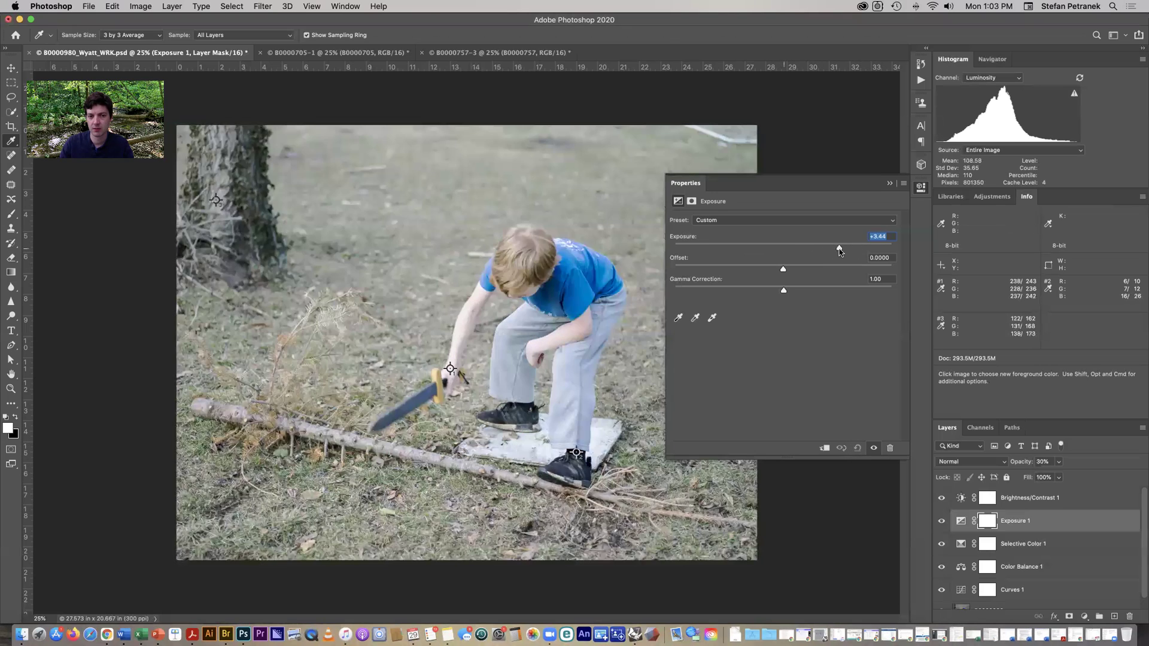
pyautogui.write('2.3')
pyautogui.press('Return')
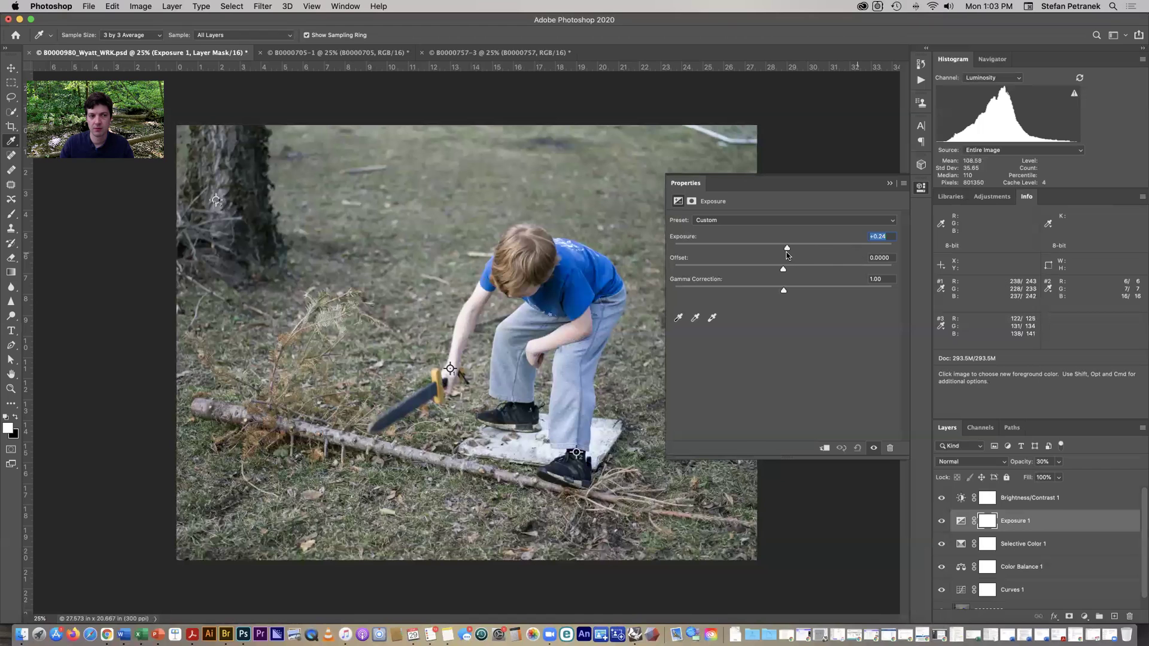
pyautogui.write('20')
pyautogui.press('Return')
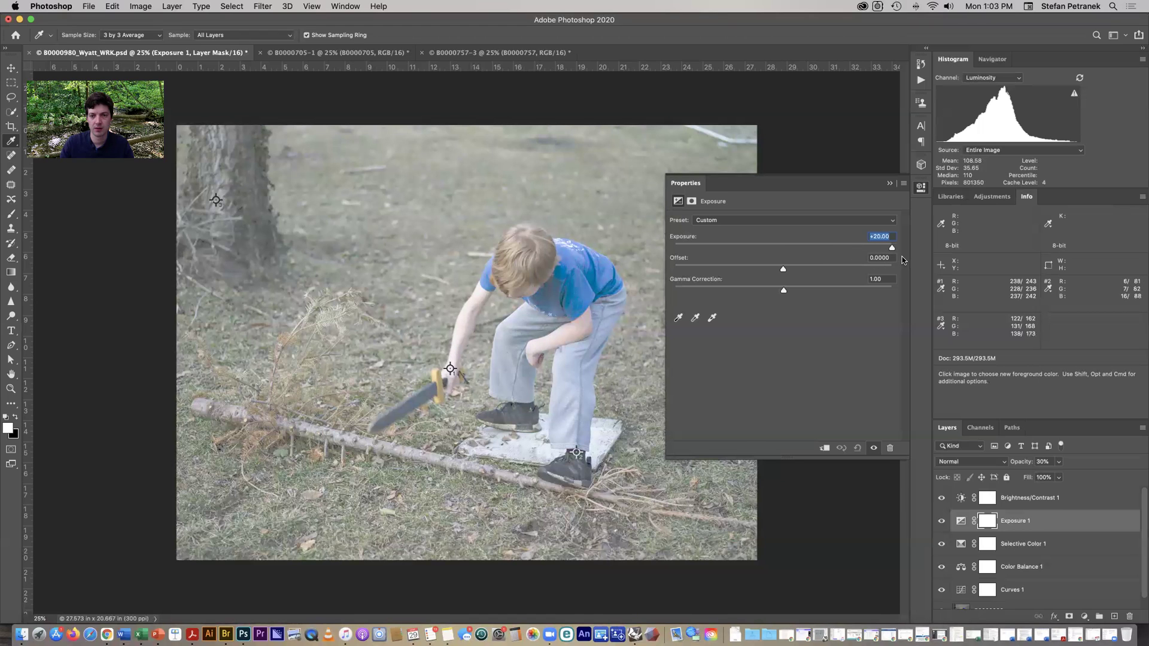
# Delete the Exposure 1 layer and add a fresh Exposure adjustment layer above Selective Color 1.
pyautogui.click(890, 184)
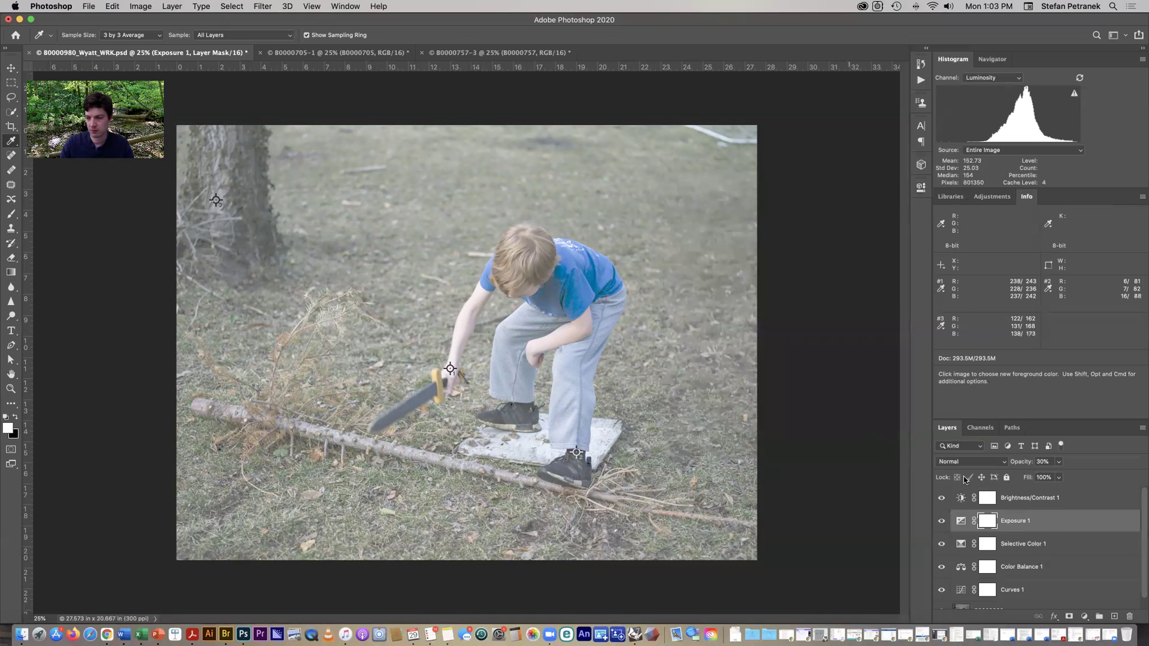
pyautogui.press('BackSpace')
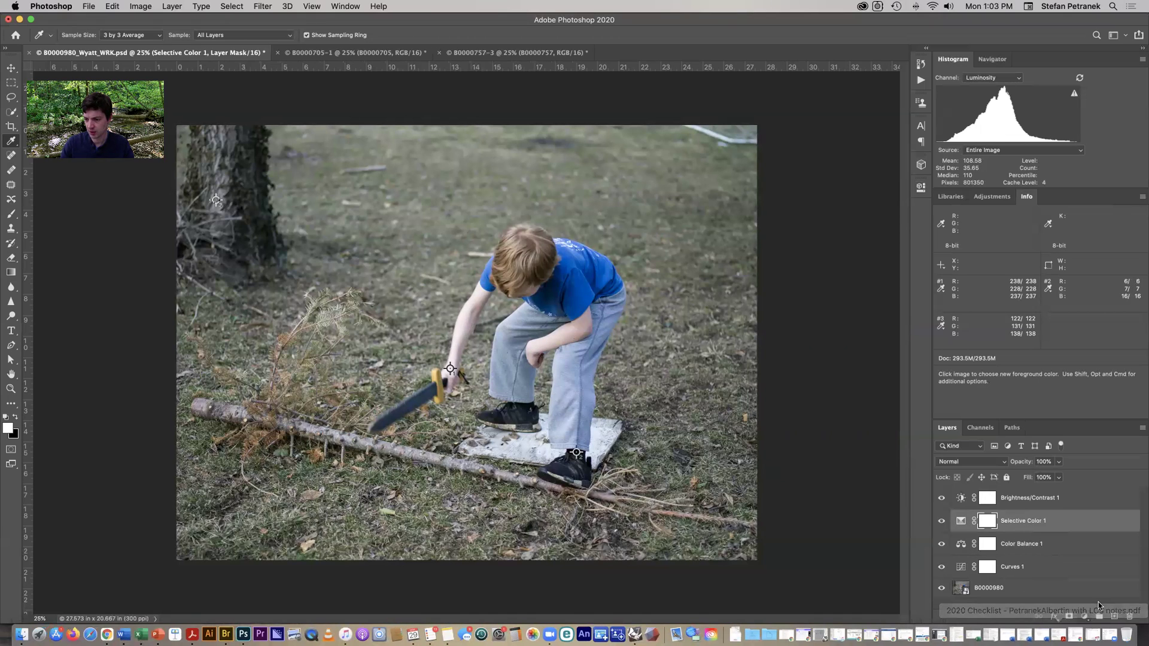
pyautogui.click(1083, 616)
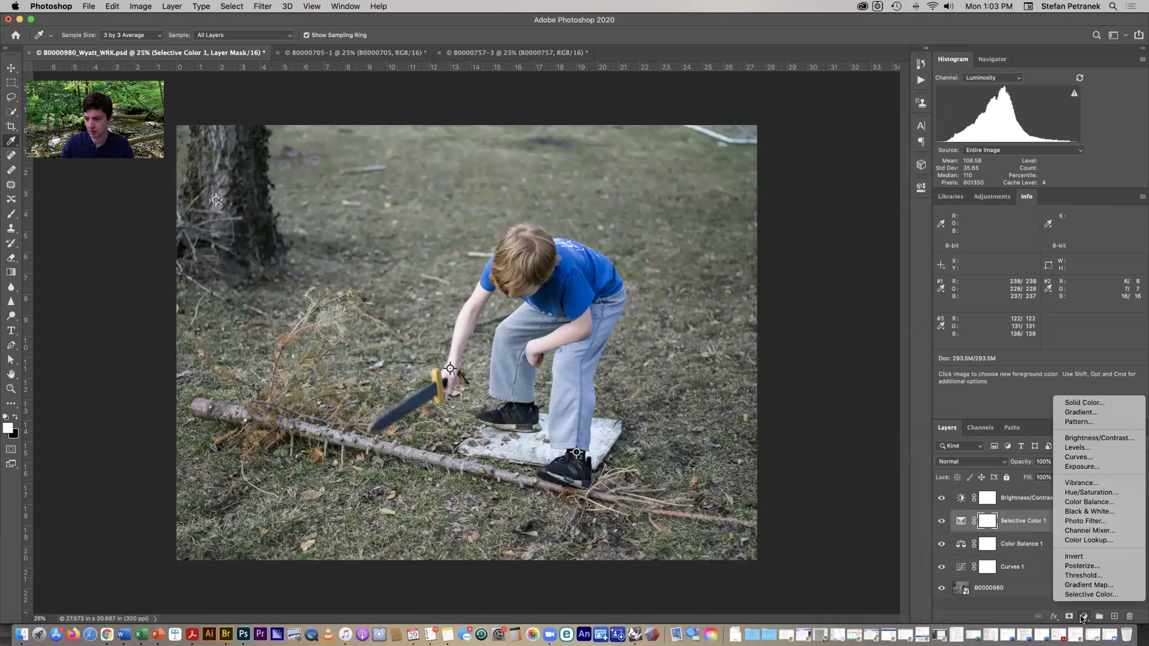
pyautogui.click(1074, 467)
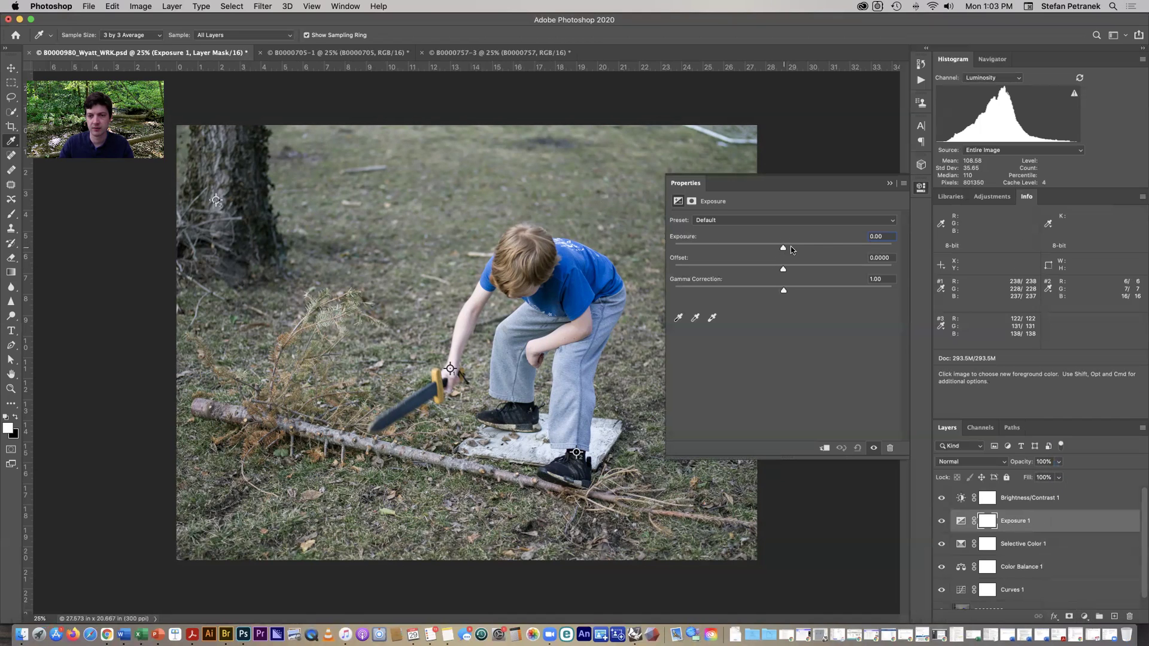
# Try the new layer's Exposure at +2.54 and -2.58, and bring it to +0.07.
pyautogui.moveTo(791, 246); pyautogui.dragTo(823, 246)
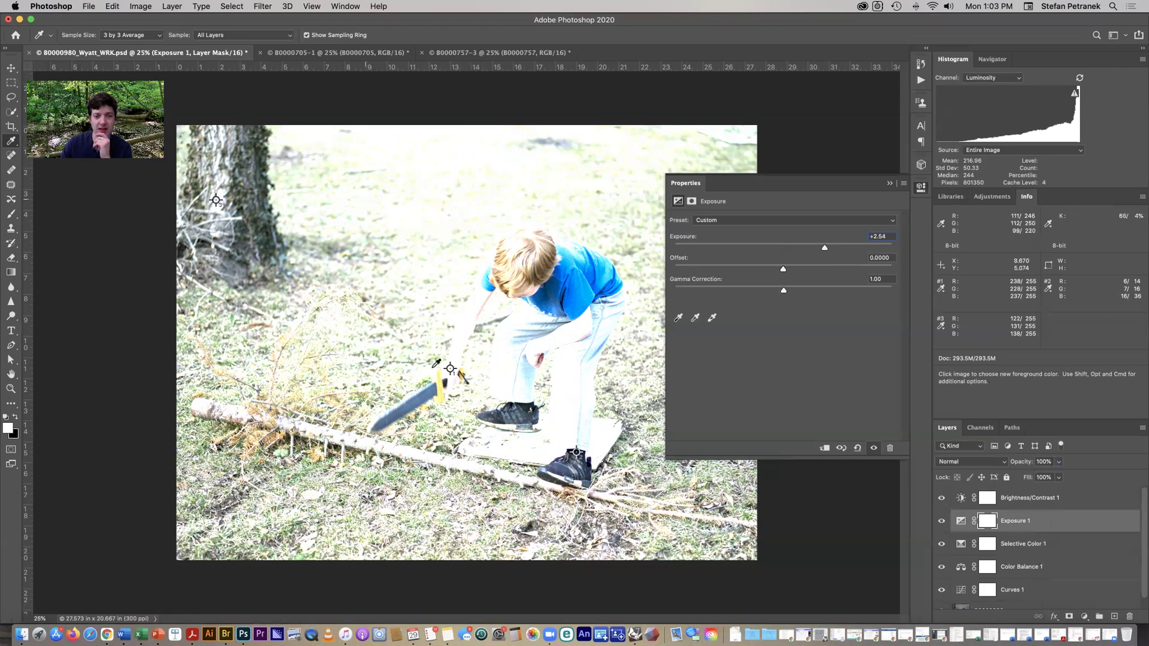
pyautogui.moveTo(823, 249); pyautogui.dragTo(741, 251)
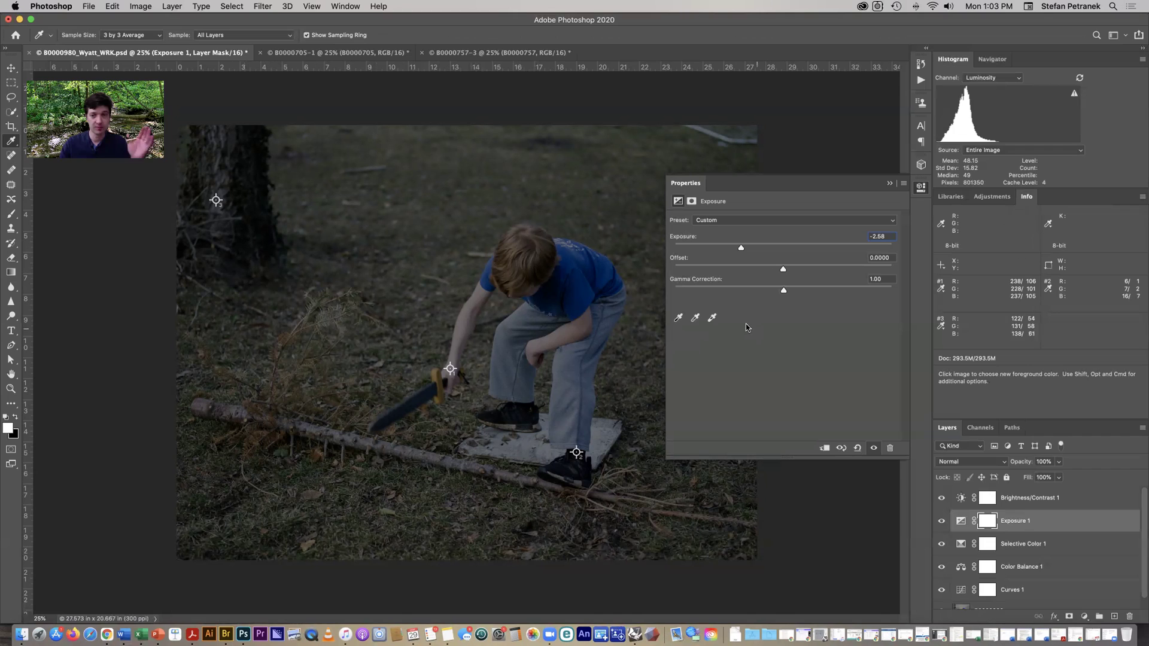
pyautogui.click(784, 245)
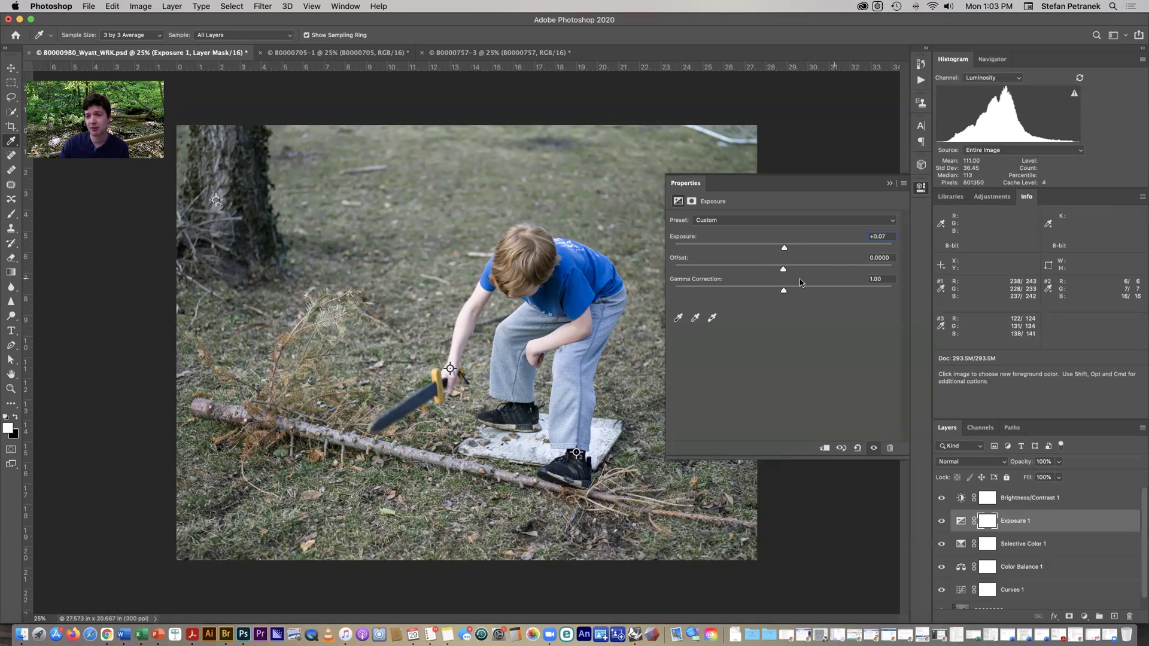
# Set the Exposure adjustment's Exposure to +0.72 and its Offset to about +0.15.
pyautogui.moveTo(783, 270); pyautogui.dragTo(806, 247)
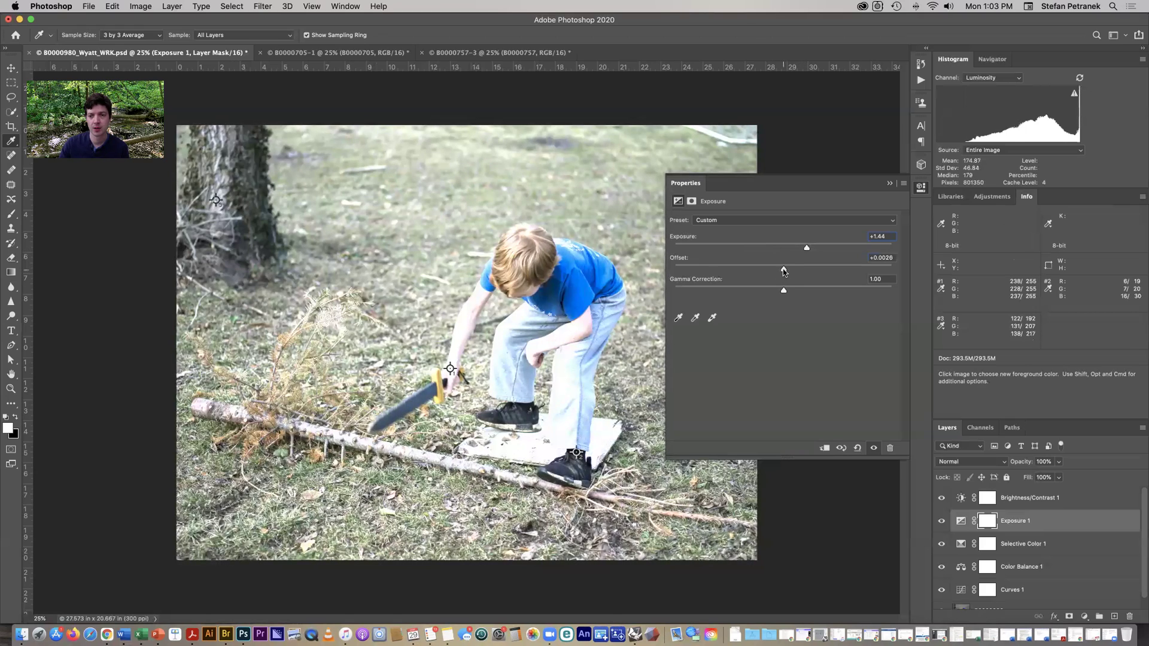
pyautogui.moveTo(806, 247)
pyautogui.mouseDown()
pyautogui.moveTo(791, 249)
pyautogui.moveTo(830, 272)
pyautogui.moveTo(747, 268)
pyautogui.moveTo(817, 267)
pyautogui.mouseUp()
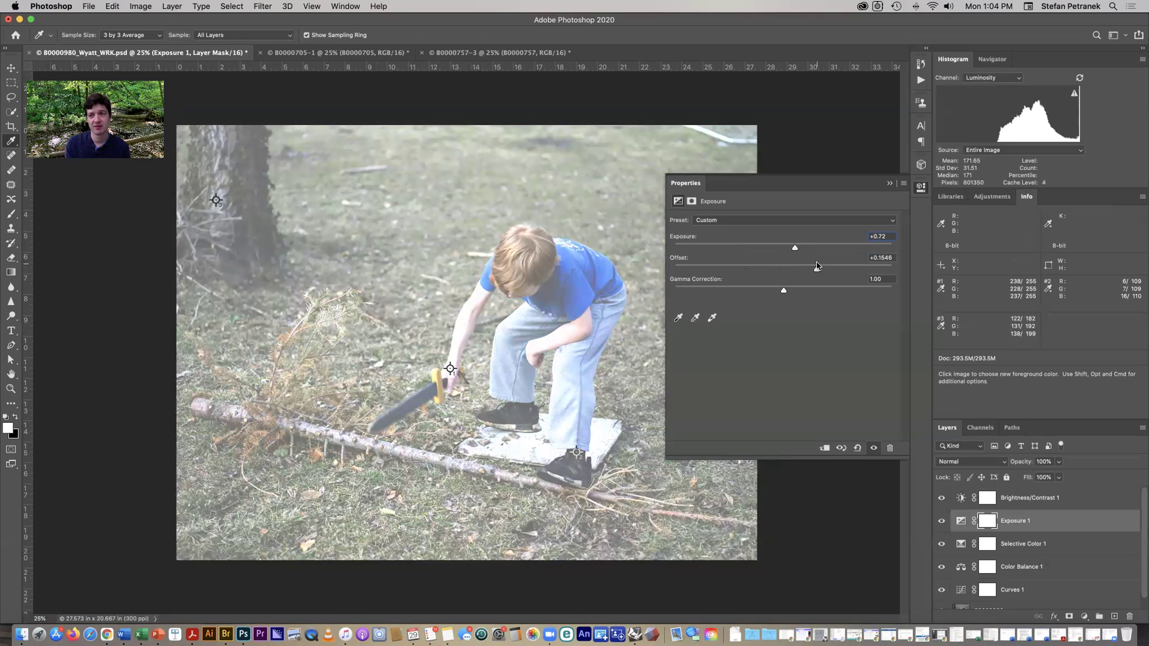
# Try Offset values of -0.0052 and +0.0232 and Gamma Correction at 0.60, then reset the Exposure adjustment to its defaults.
pyautogui.moveTo(817, 268); pyautogui.dragTo(758, 268)
pyautogui.click(782, 265)
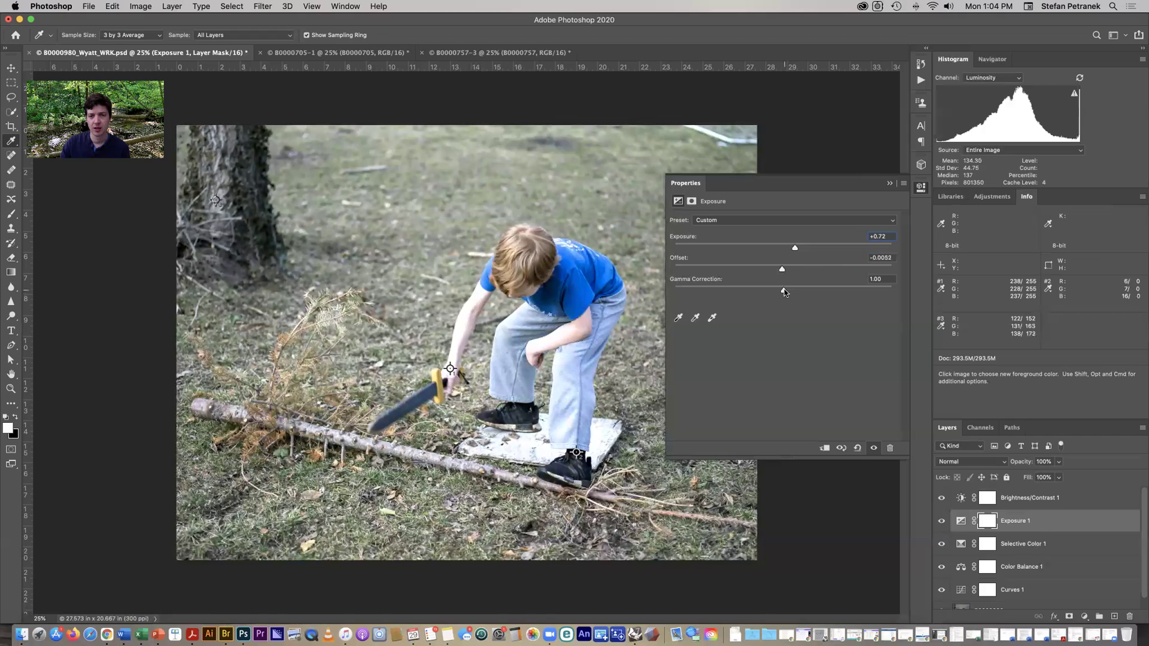
pyautogui.moveTo(819, 293)
pyautogui.mouseDown()
pyautogui.moveTo(742, 291)
pyautogui.moveTo(836, 292)
pyautogui.mouseUp()
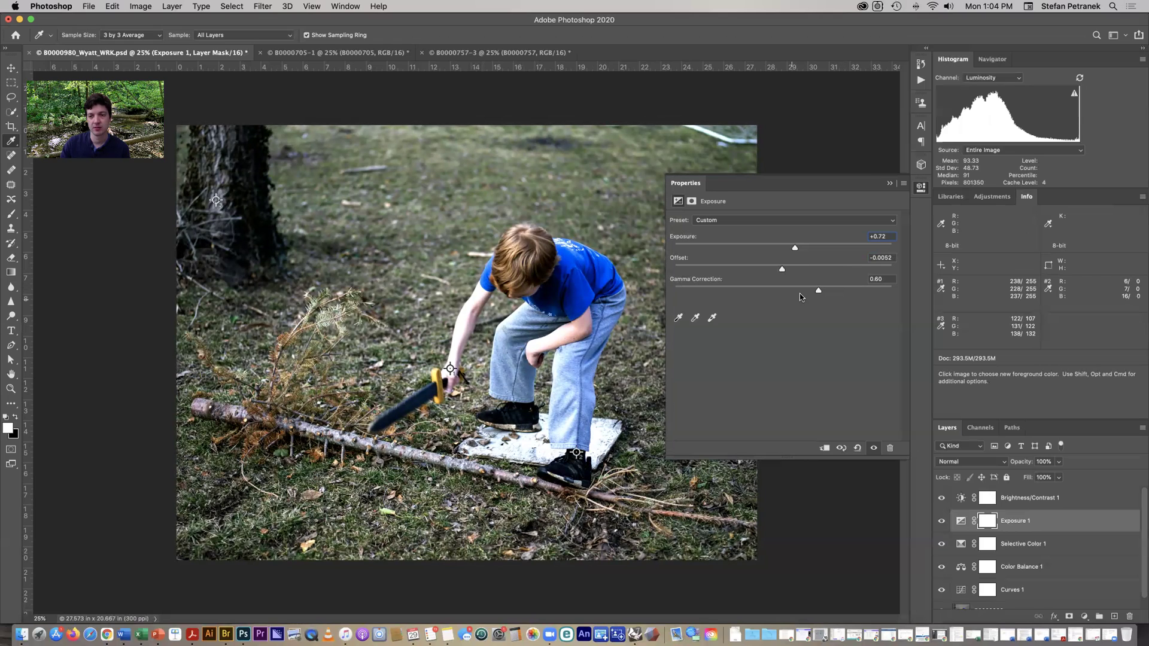
pyautogui.moveTo(791, 289); pyautogui.dragTo(788, 270)
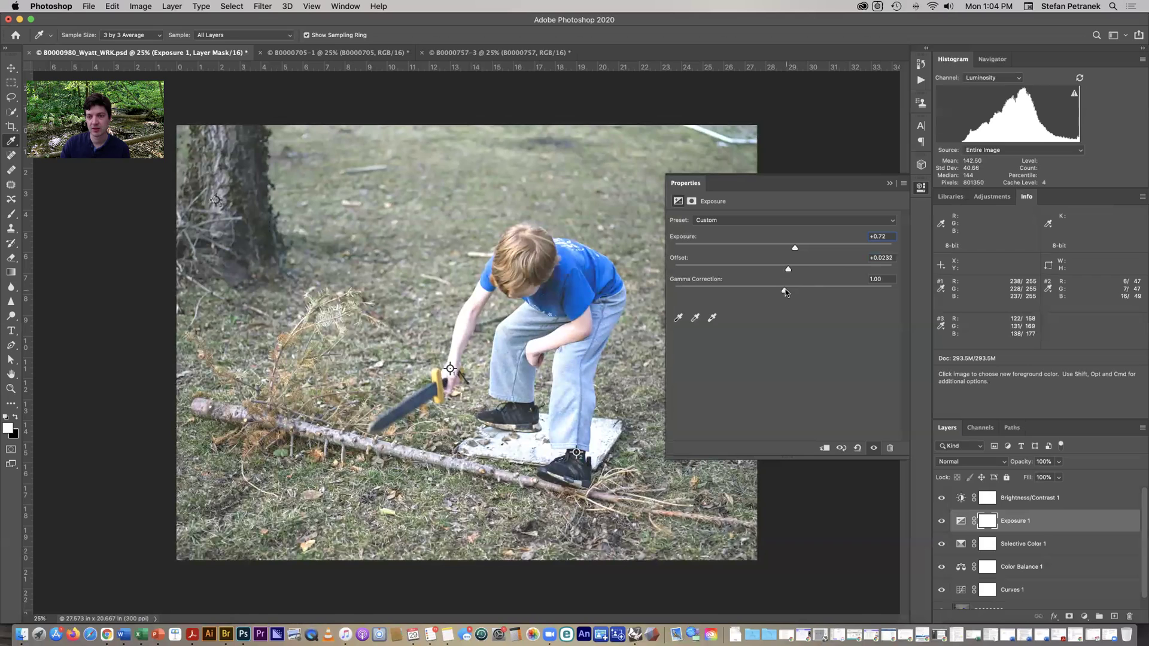
pyautogui.click(855, 448)
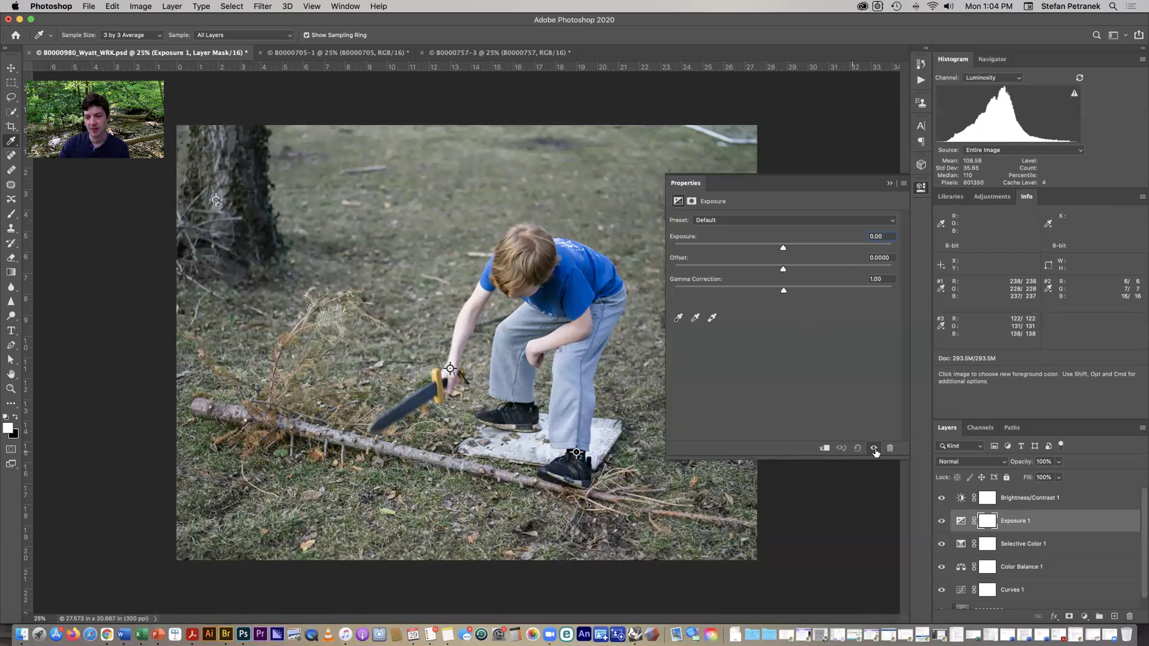
pyautogui.click(890, 184)
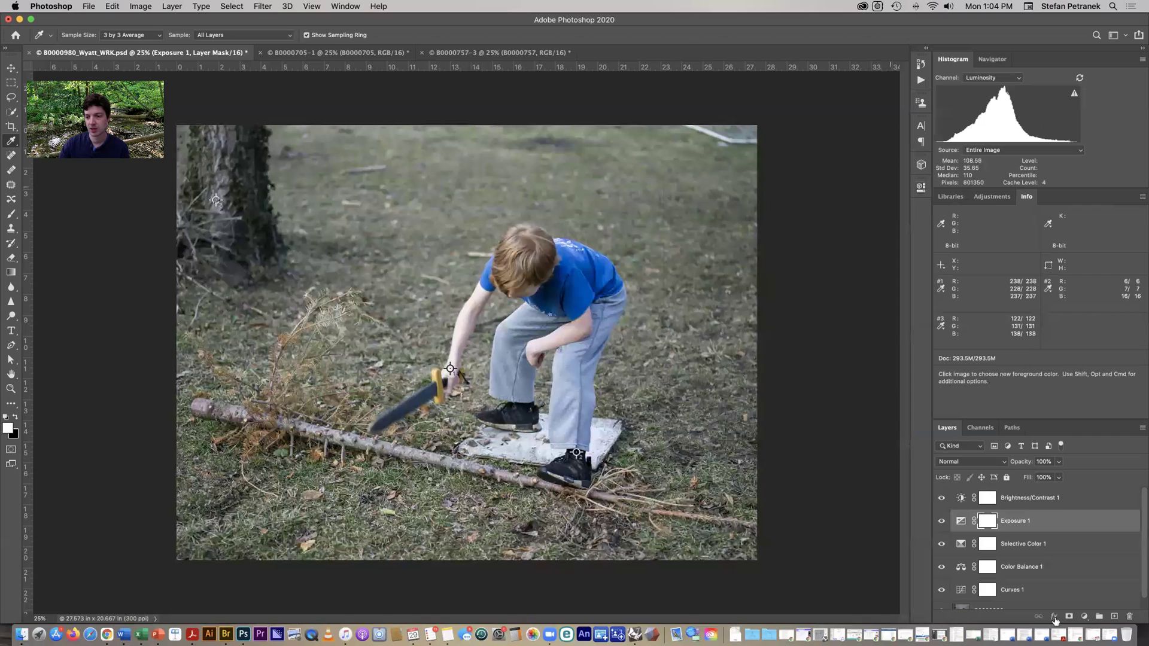
# Select the Brightness/Contrast 1 layer and open its adjustment settings.
pyautogui.click(1022, 504)
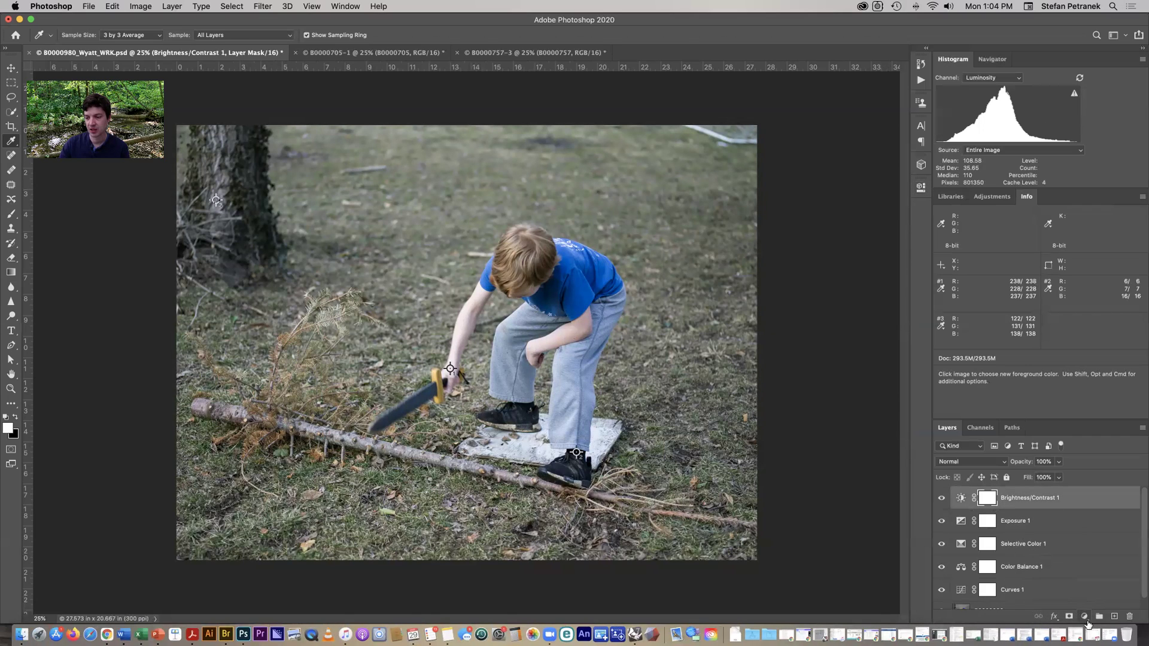
pyautogui.click(1085, 616)
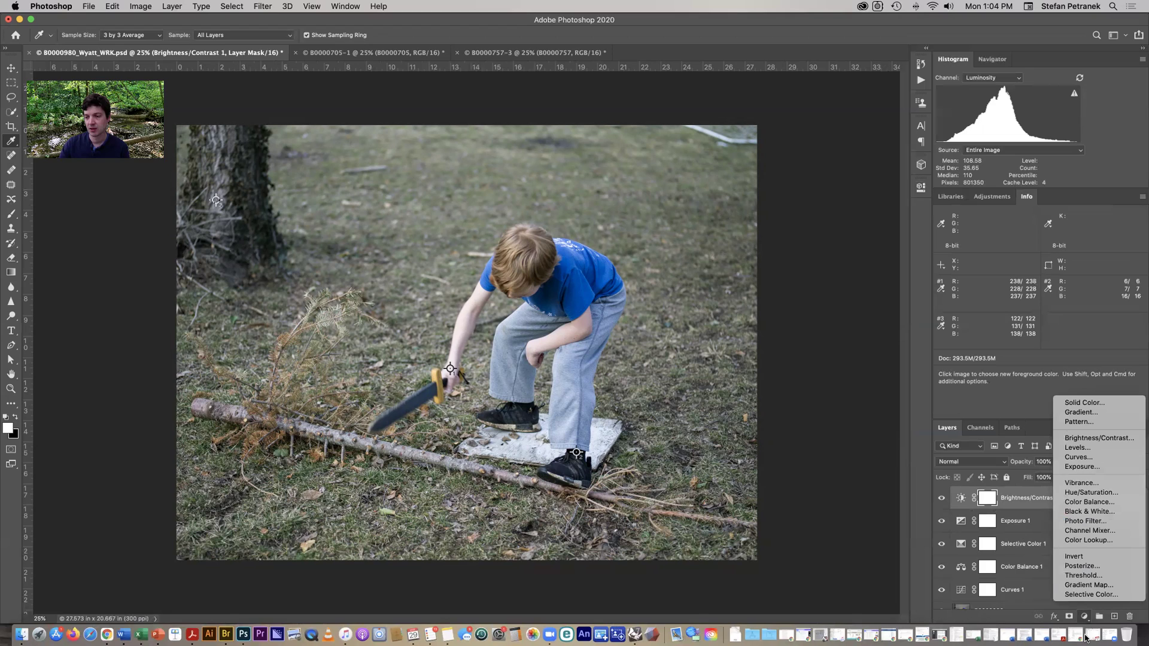
pyautogui.click(1084, 620)
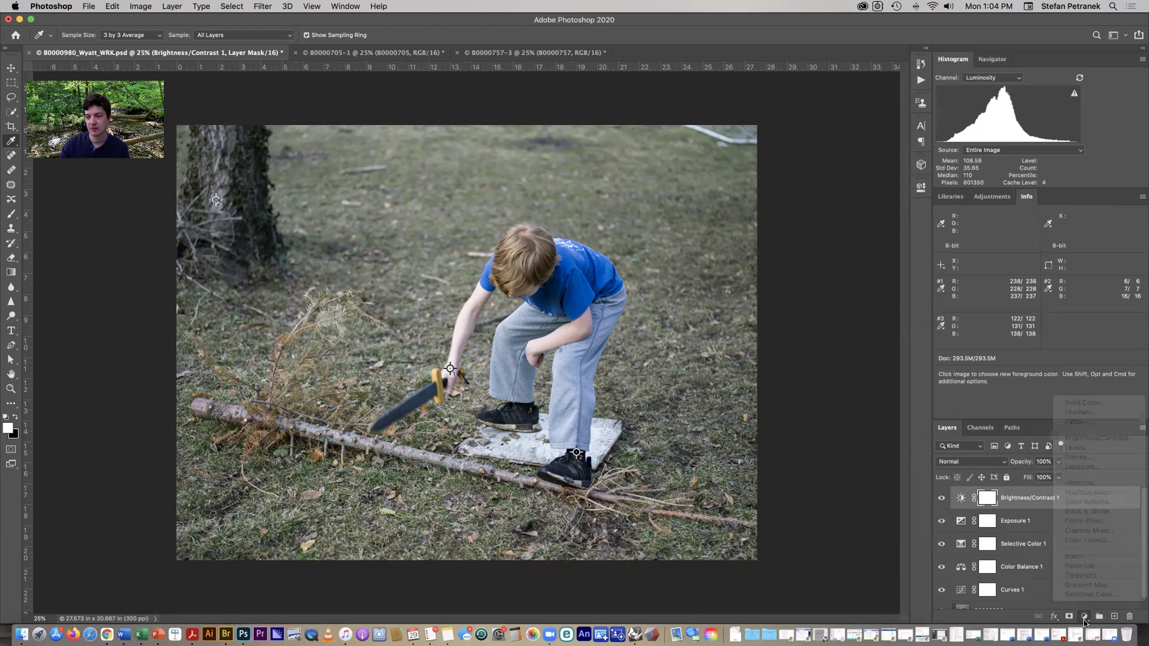
pyautogui.doubleClick(960, 498)
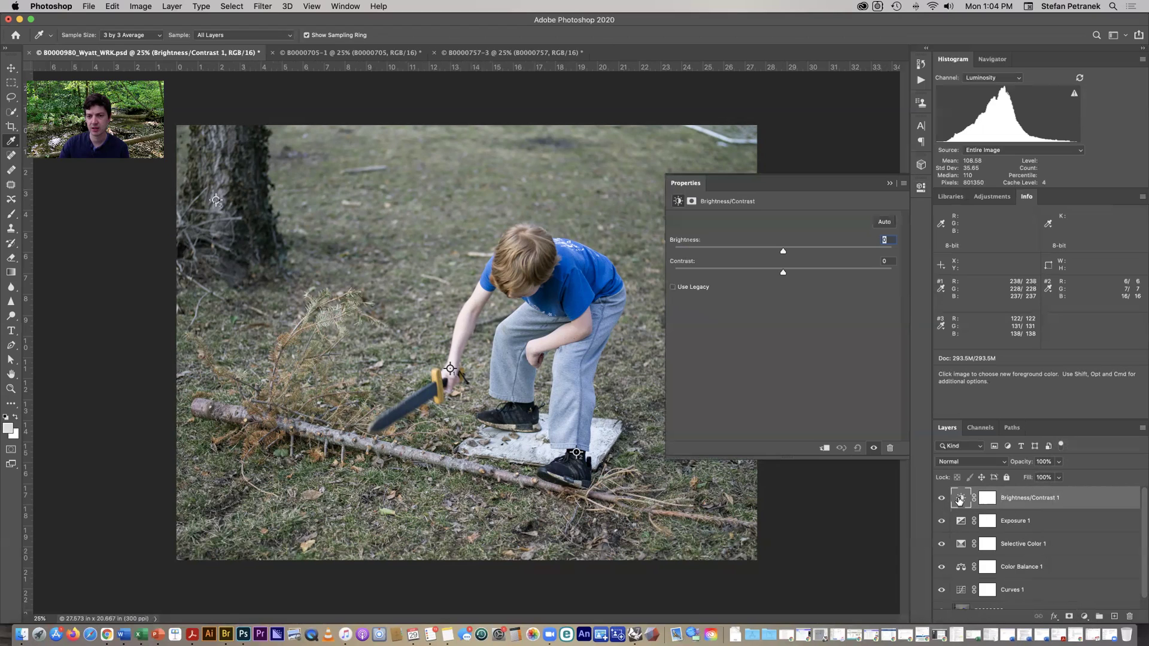
# Try the Brightness setting at about +86, -77, -150, -120 and -125, and return it to 0.
pyautogui.moveTo(782, 252); pyautogui.dragTo(845, 262)
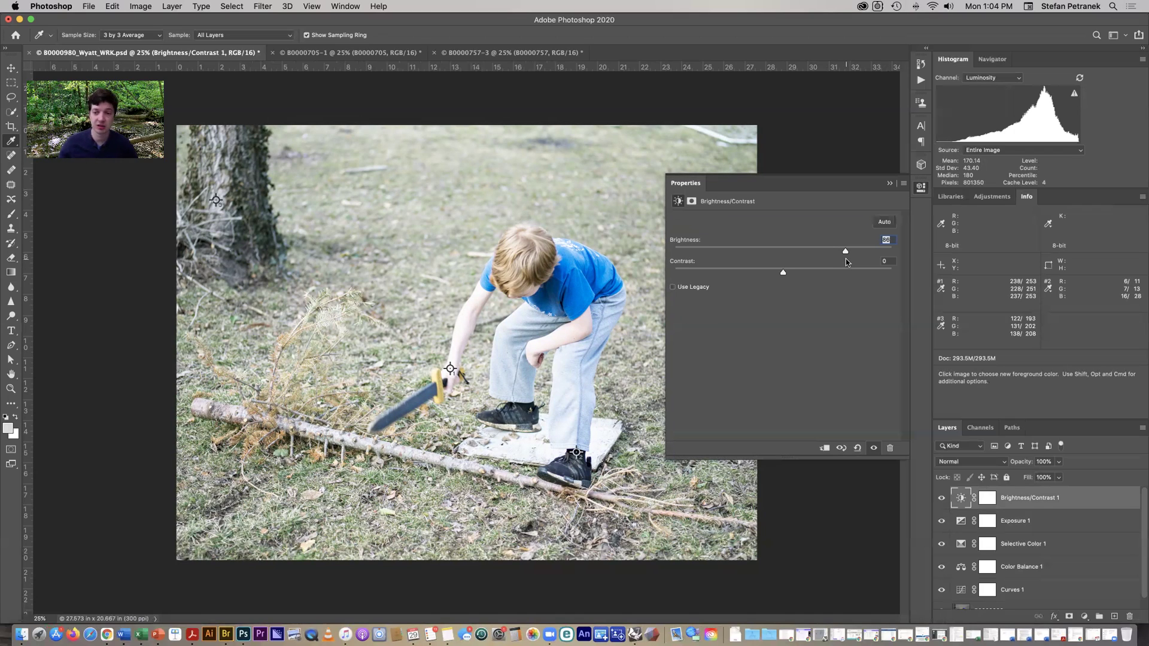
pyautogui.moveTo(846, 259); pyautogui.dragTo(723, 252)
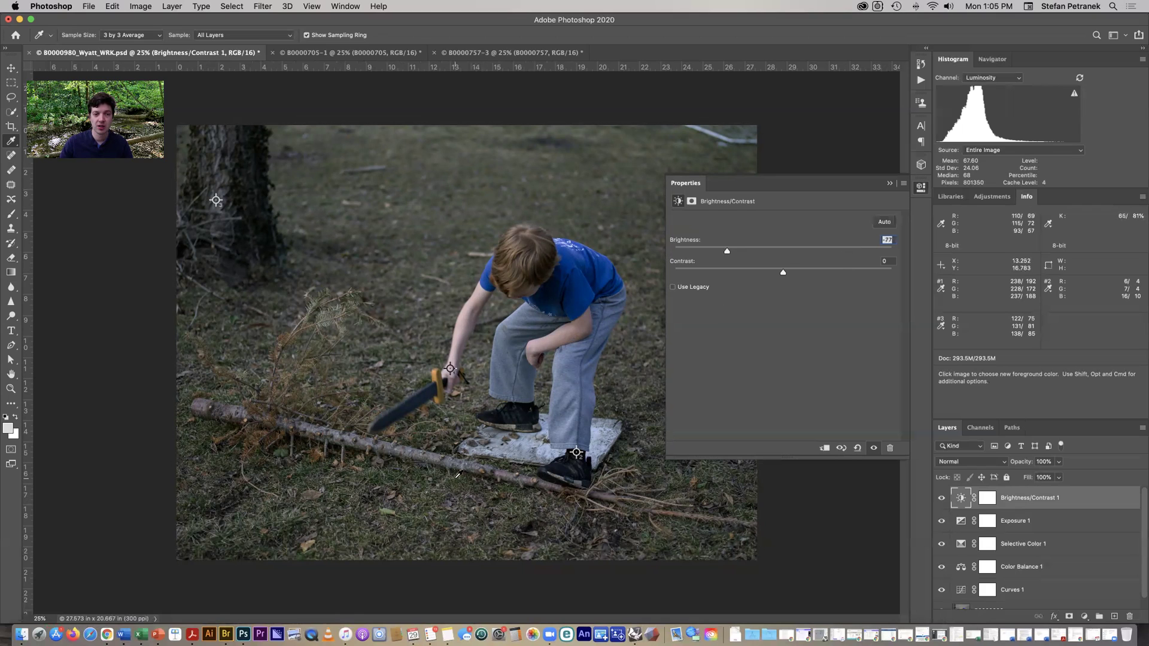
pyautogui.moveTo(724, 250); pyautogui.dragTo(663, 257)
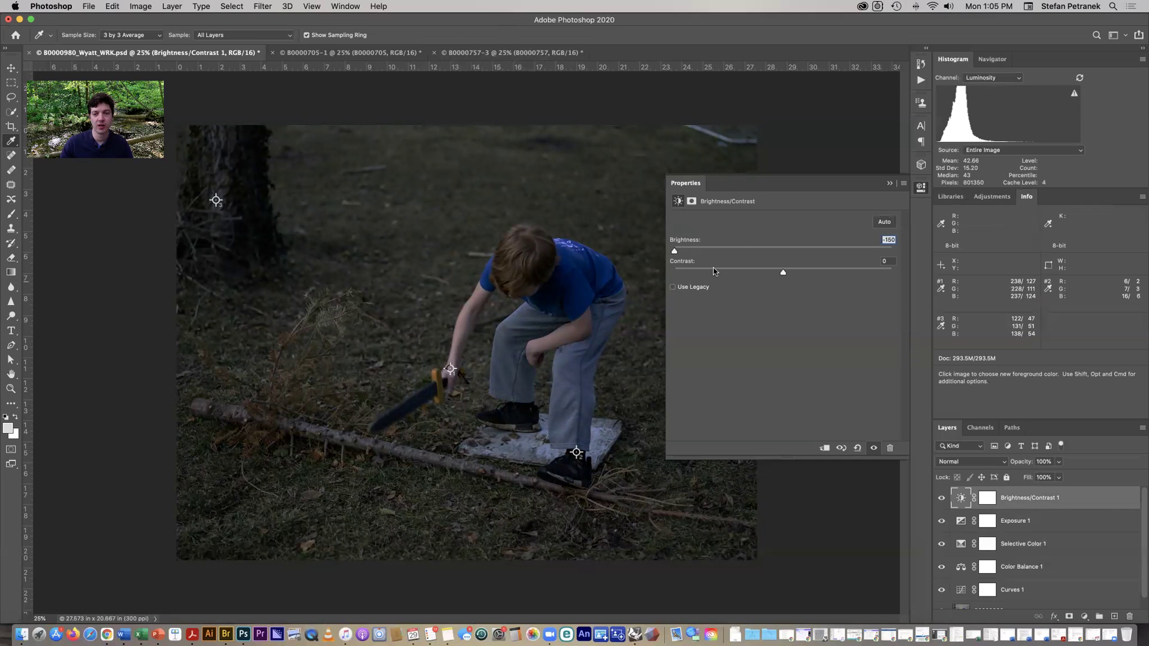
pyautogui.click(783, 250)
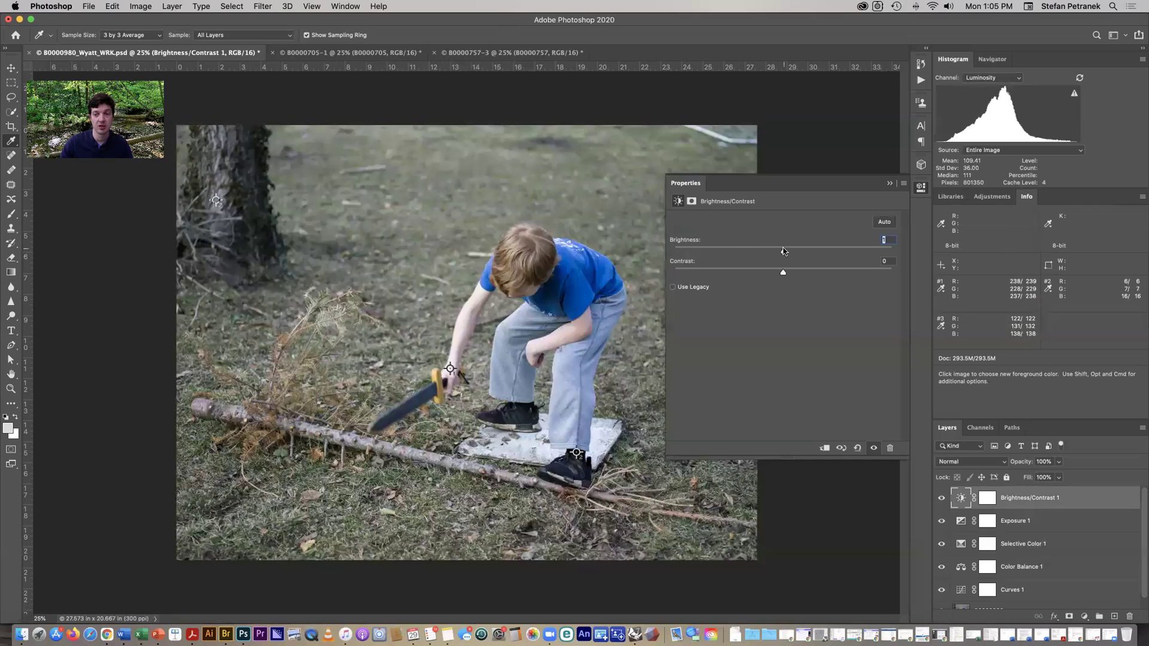
pyautogui.moveTo(781, 251); pyautogui.dragTo(696, 251)
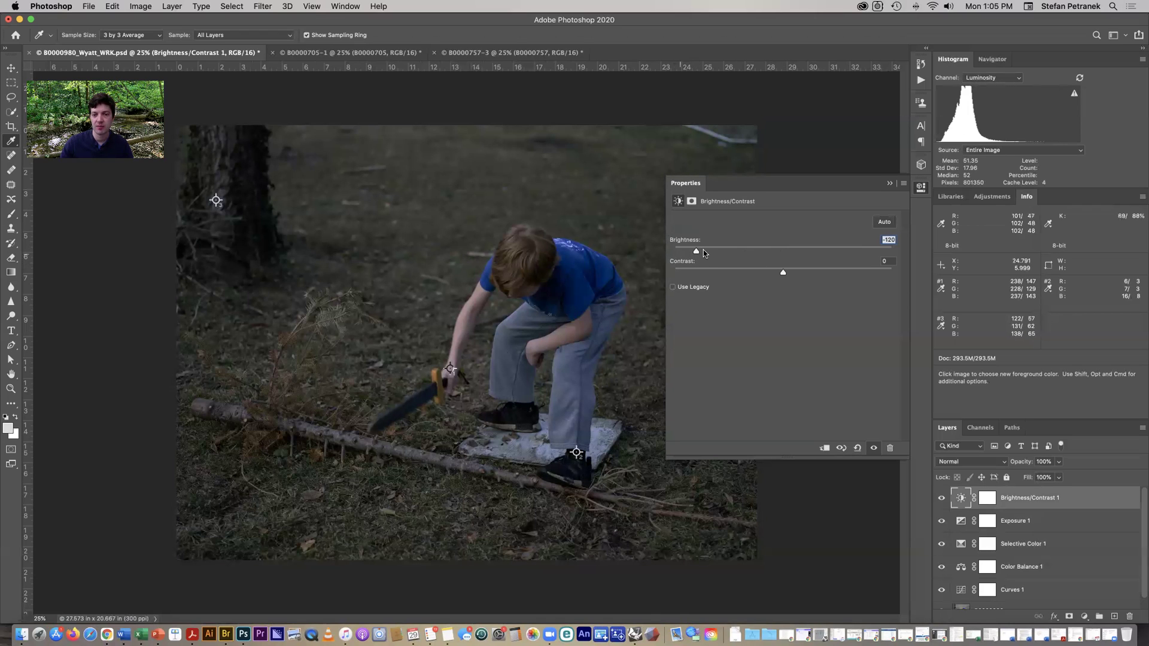
pyautogui.moveTo(698, 251)
pyautogui.mouseDown()
pyautogui.moveTo(783, 256)
pyautogui.moveTo(687, 253)
pyautogui.moveTo(696, 257)
pyautogui.mouseUp()
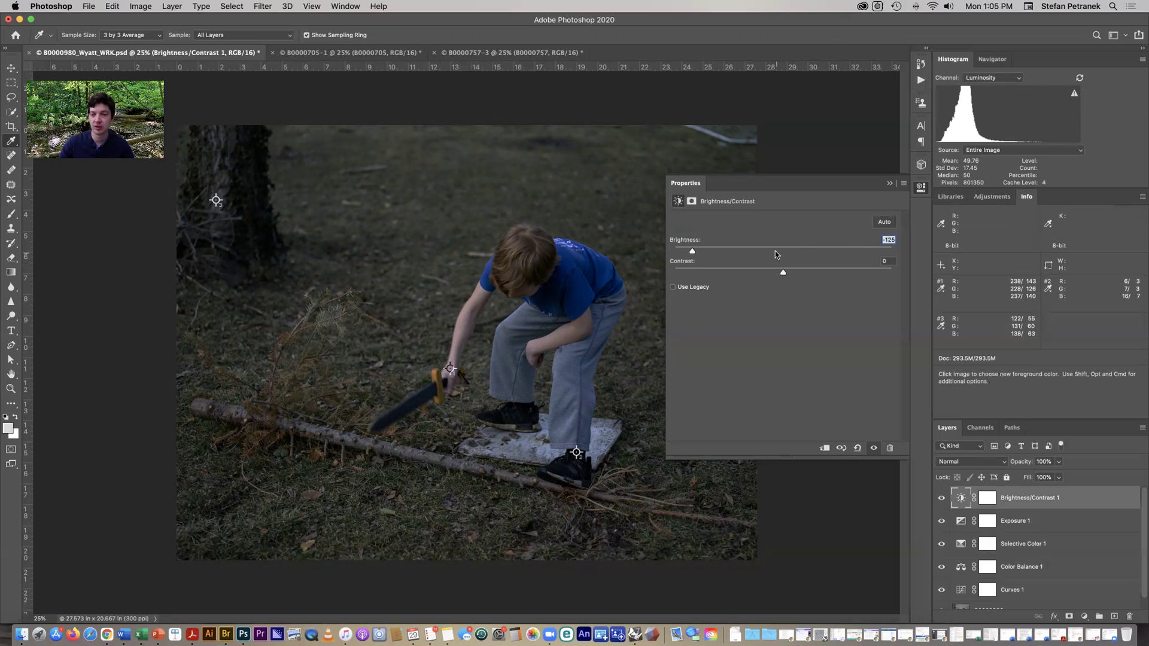
pyautogui.moveTo(787, 252); pyautogui.dragTo(844, 252)
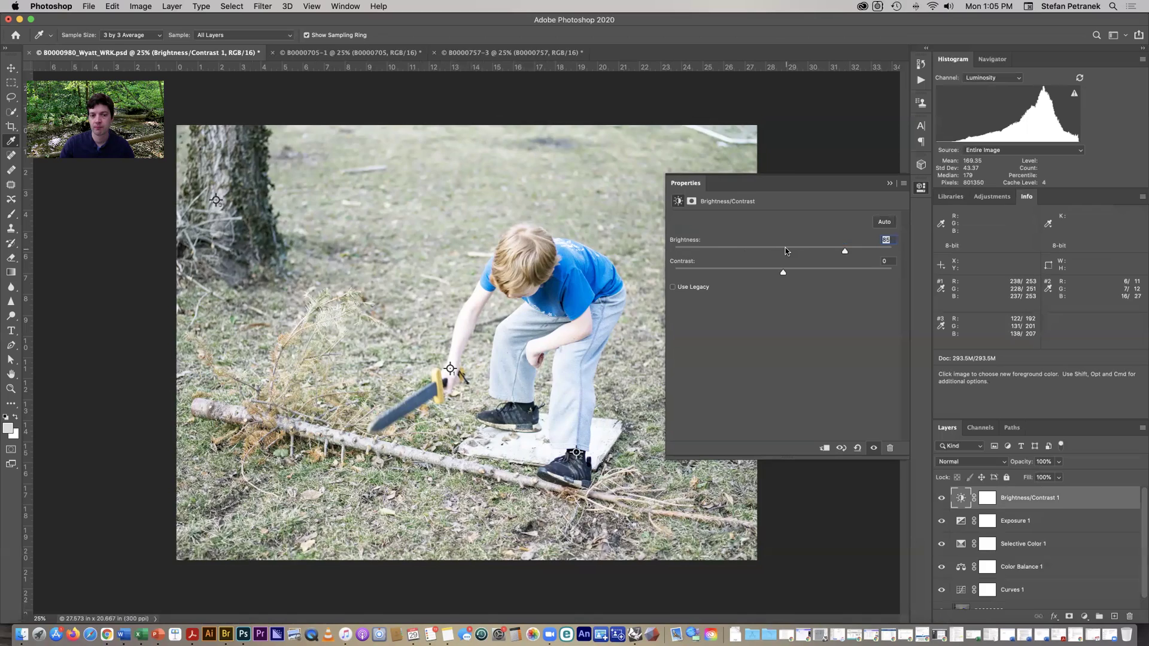
pyautogui.write('4')
# Try Contrast at 63, 90 and -50, bring it back to 1, and close the adjustment settings.
pyautogui.moveTo(786, 252); pyautogui.dragTo(852, 272)
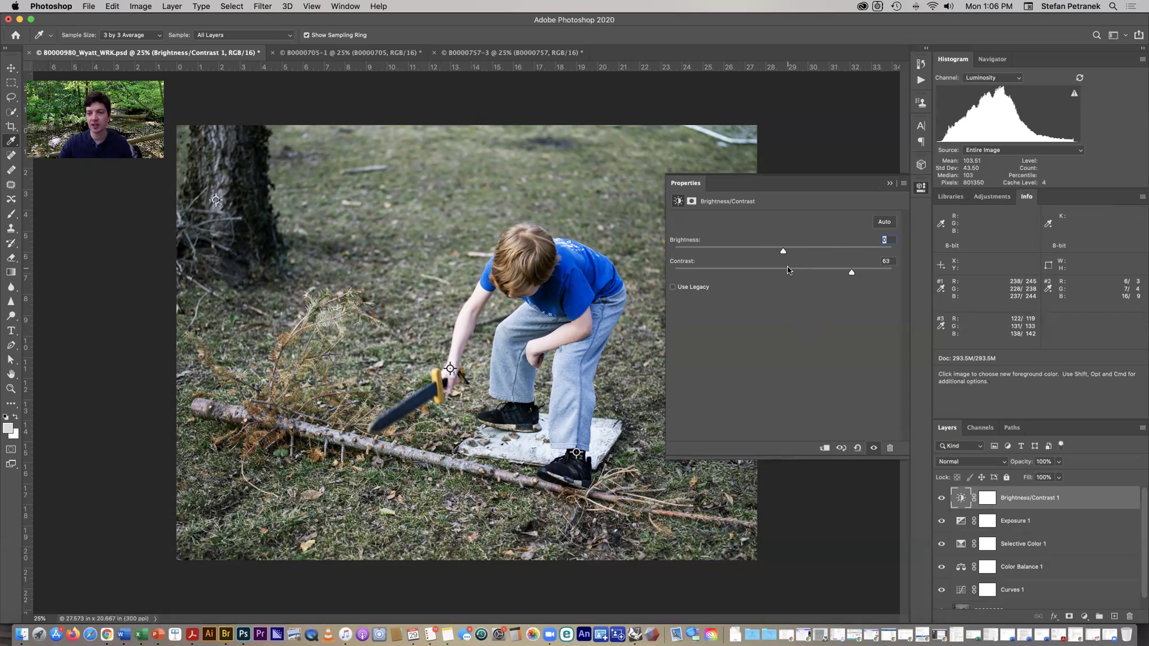
pyautogui.click(880, 273)
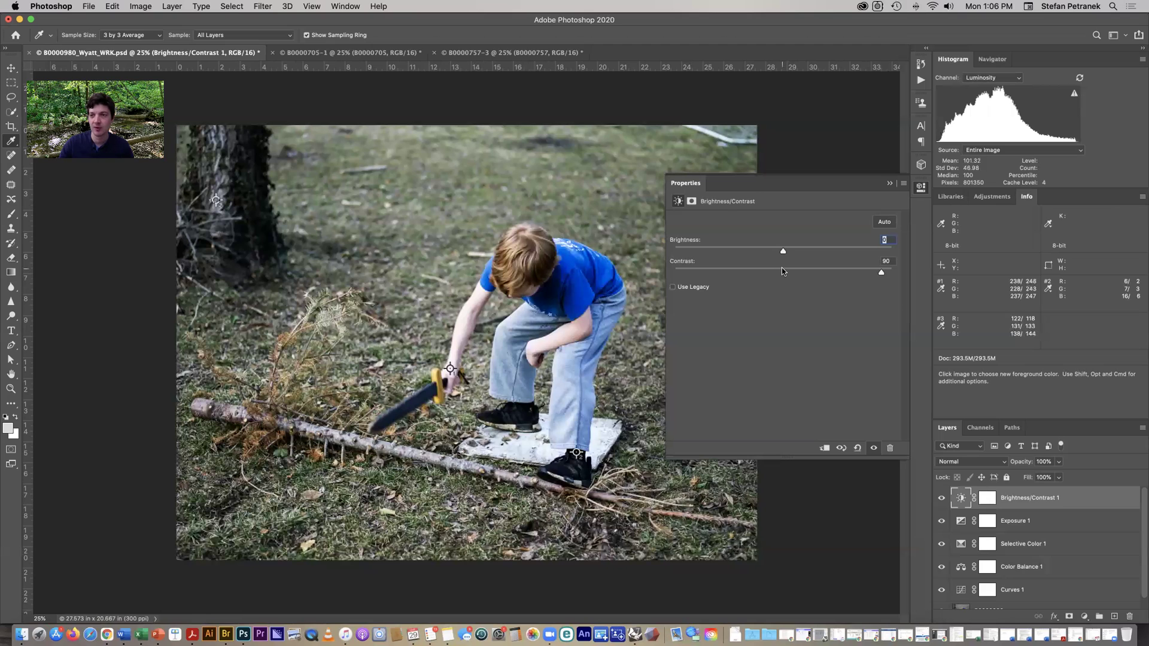
pyautogui.click(781, 272)
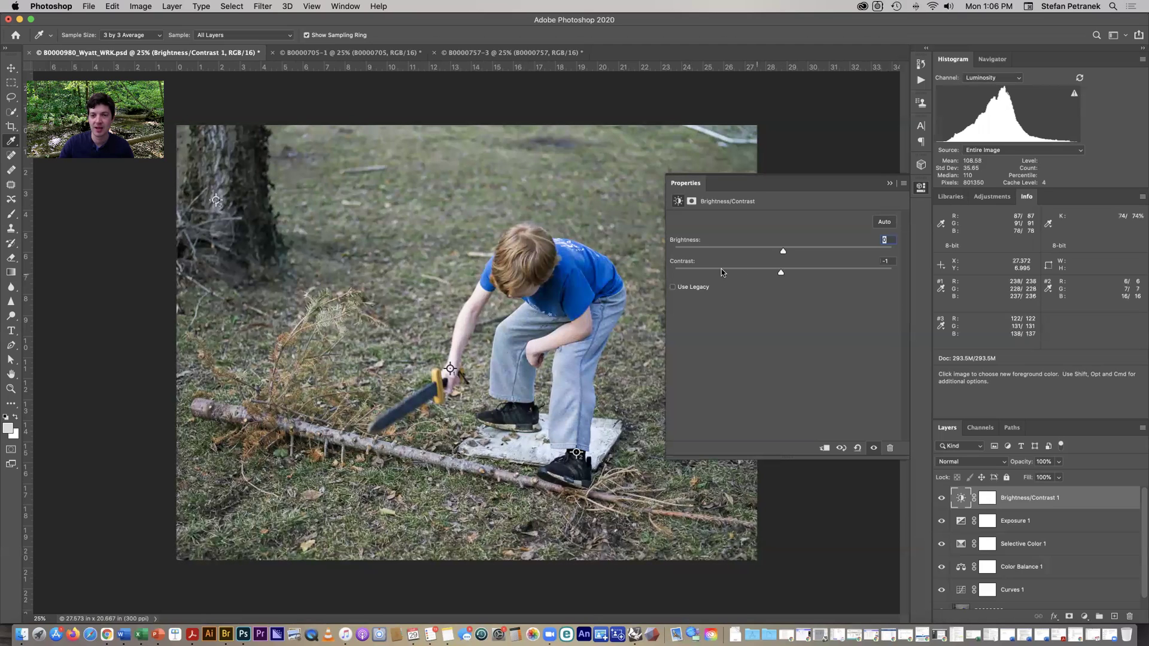
pyautogui.click(681, 271)
pyautogui.moveTo(681, 273); pyautogui.dragTo(673, 273)
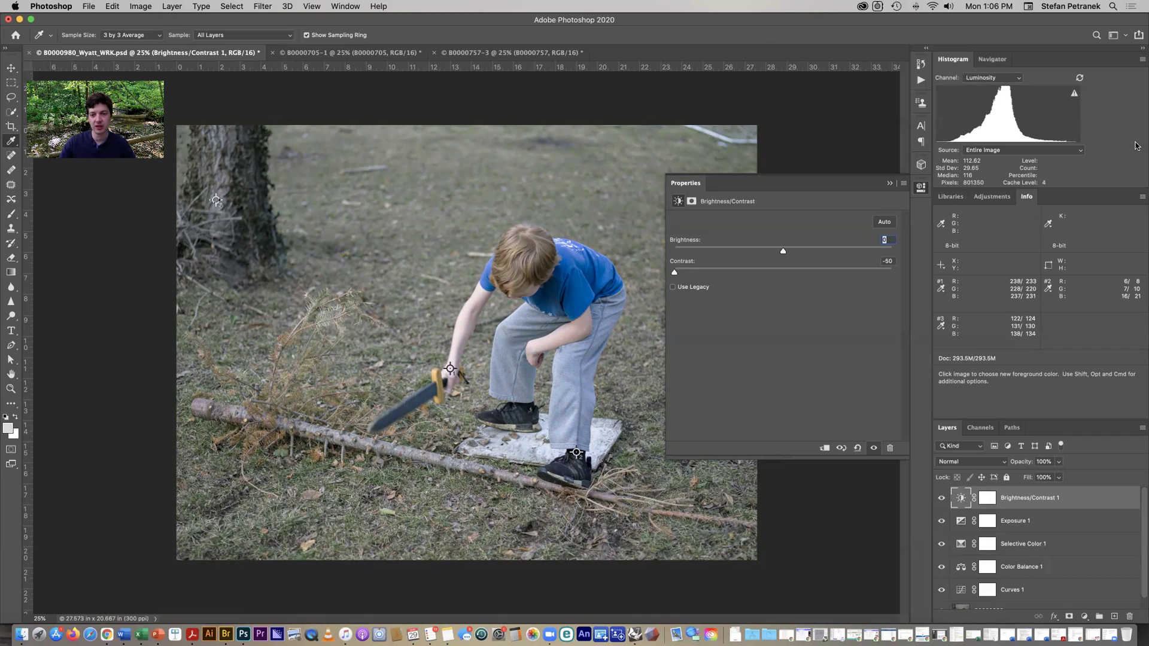
pyautogui.click(782, 270)
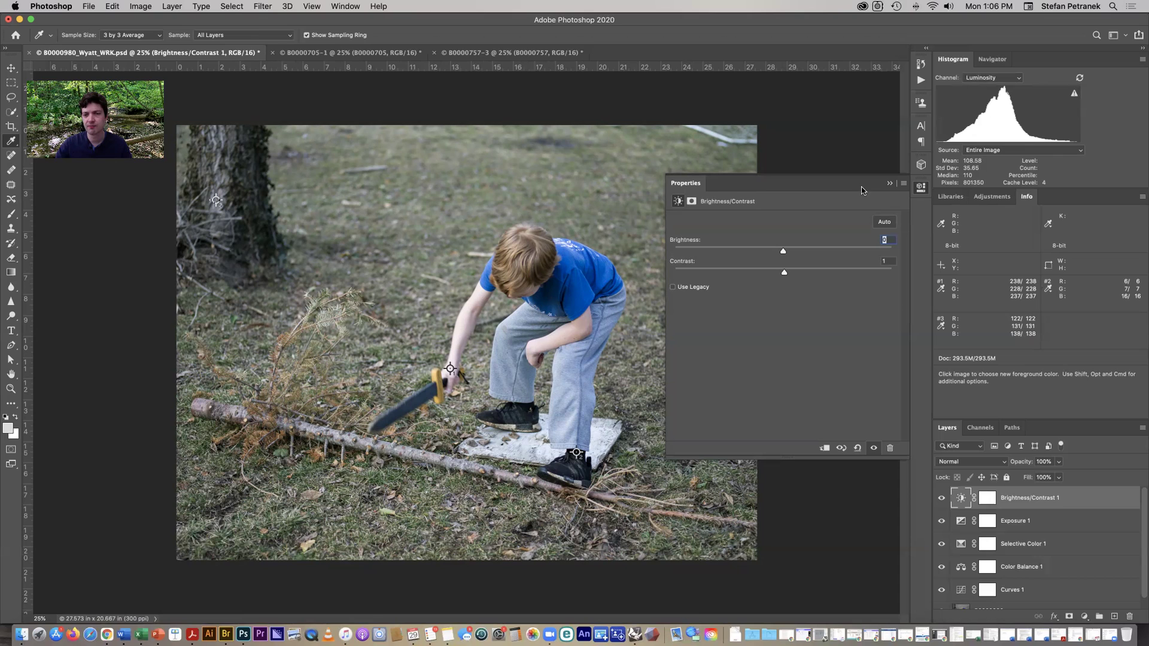
pyautogui.click(890, 183)
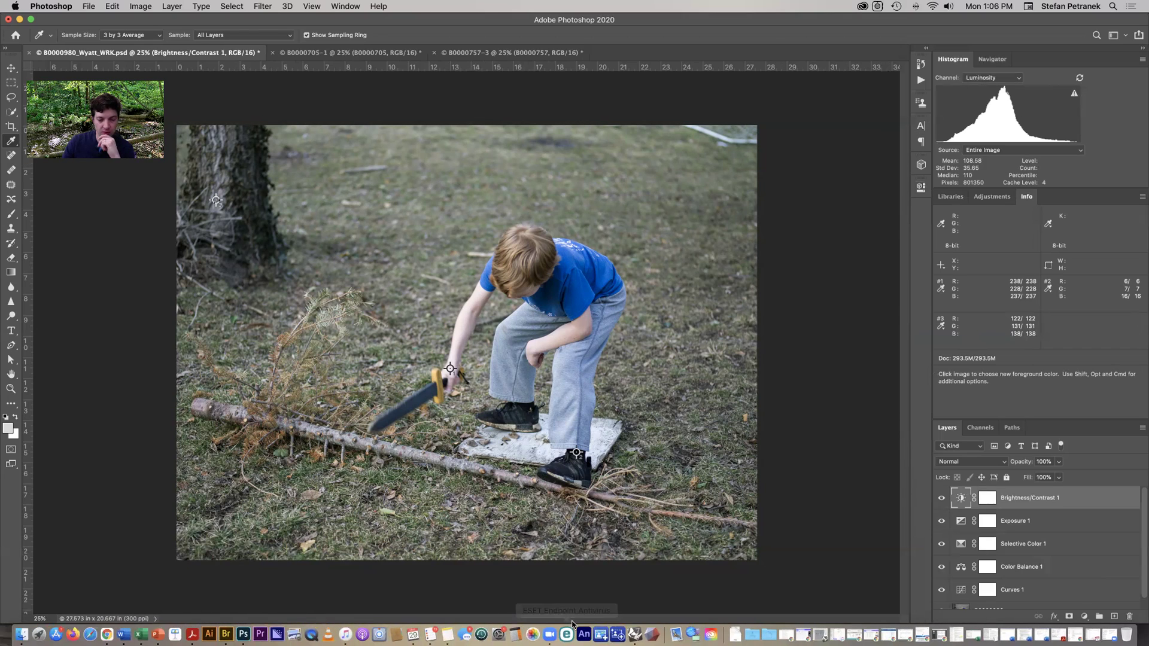
# Switch to PowerPoint and browse back through the slides of the curves, levels and histograms presentation.
pyautogui.click(156, 636)
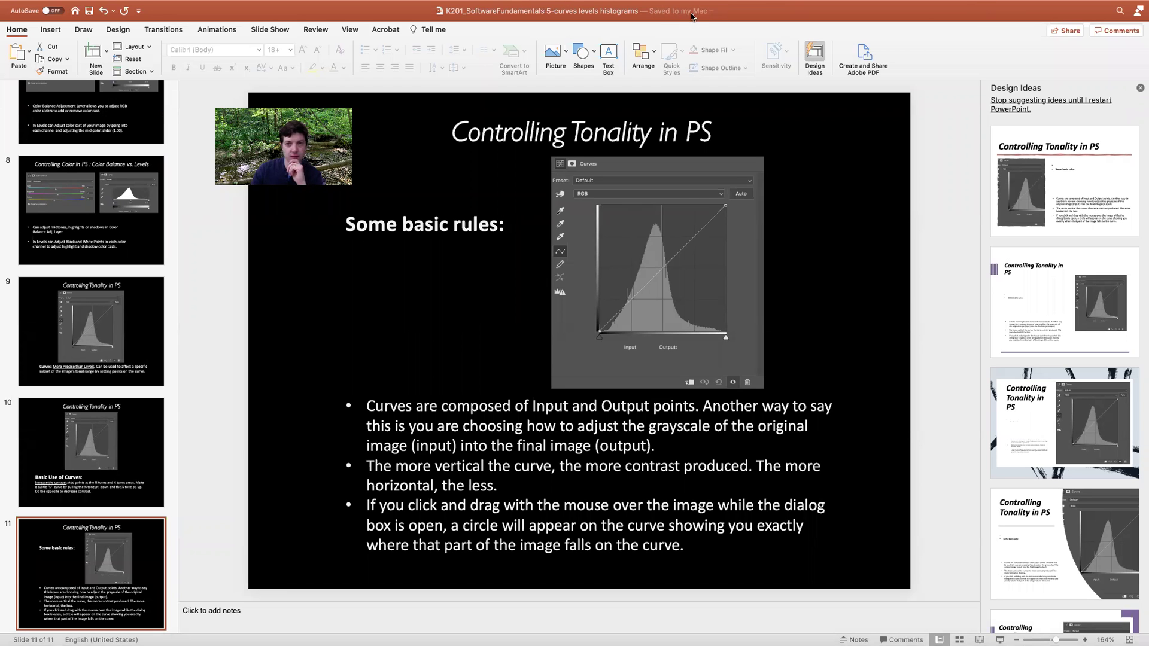
pyautogui.scroll(8, 90, 201)
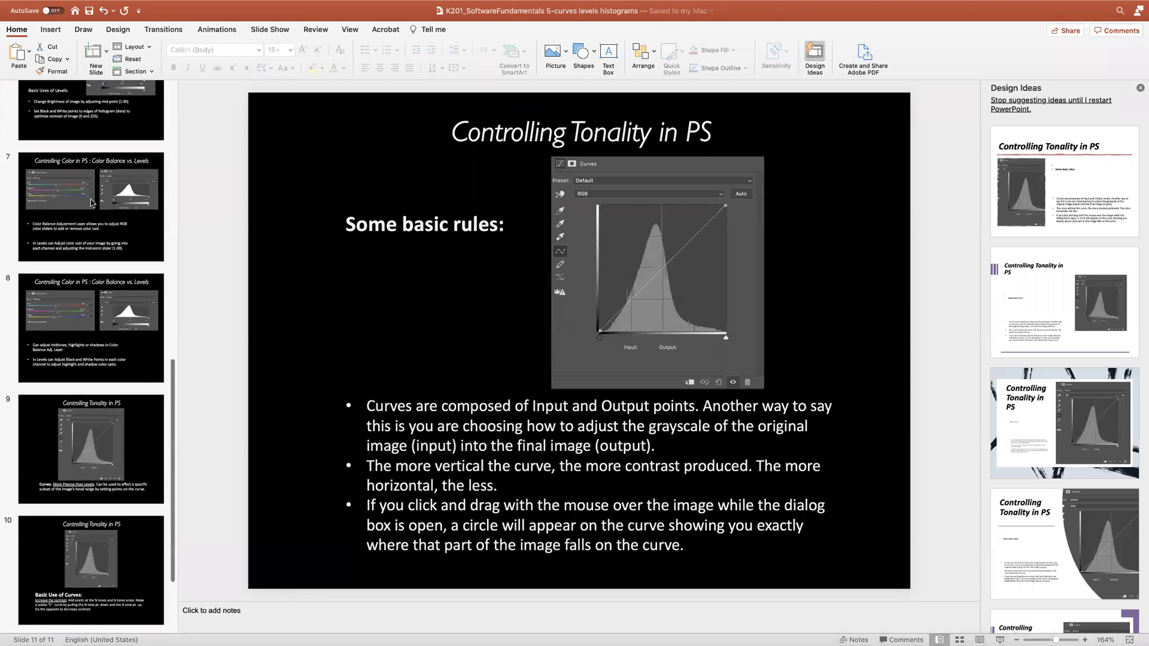
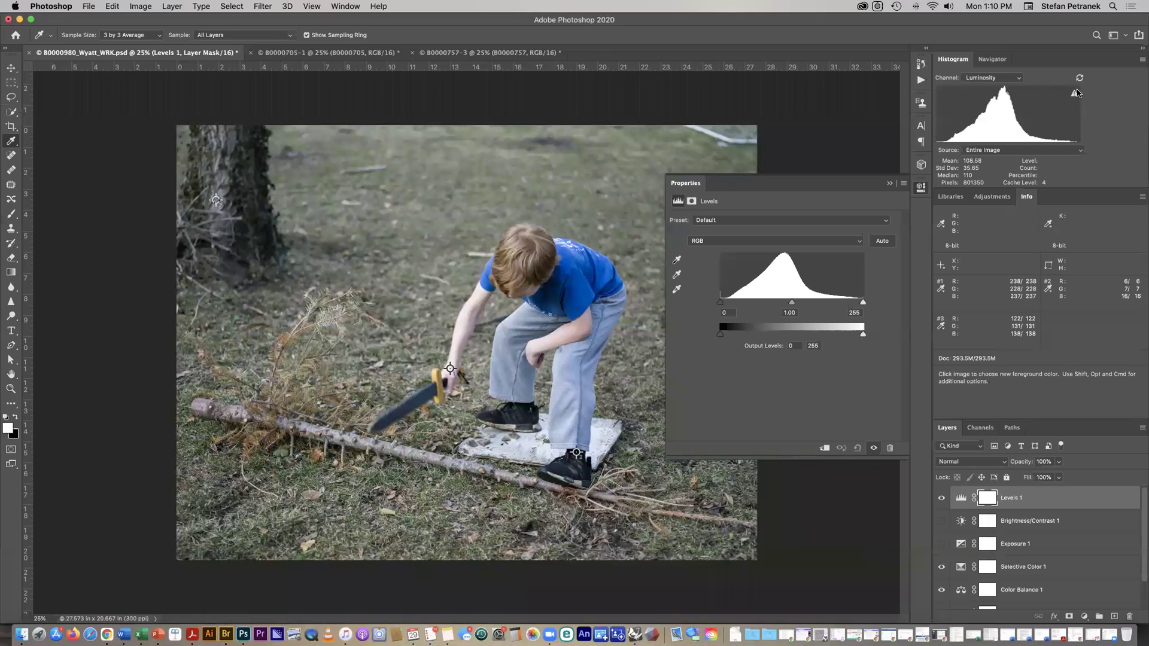
# Refresh the histogram, try the Levels 1 midtone value at 0.63, 1.81 and 1.14, and return it to 1.00.
pyautogui.doubleClick(990, 109)
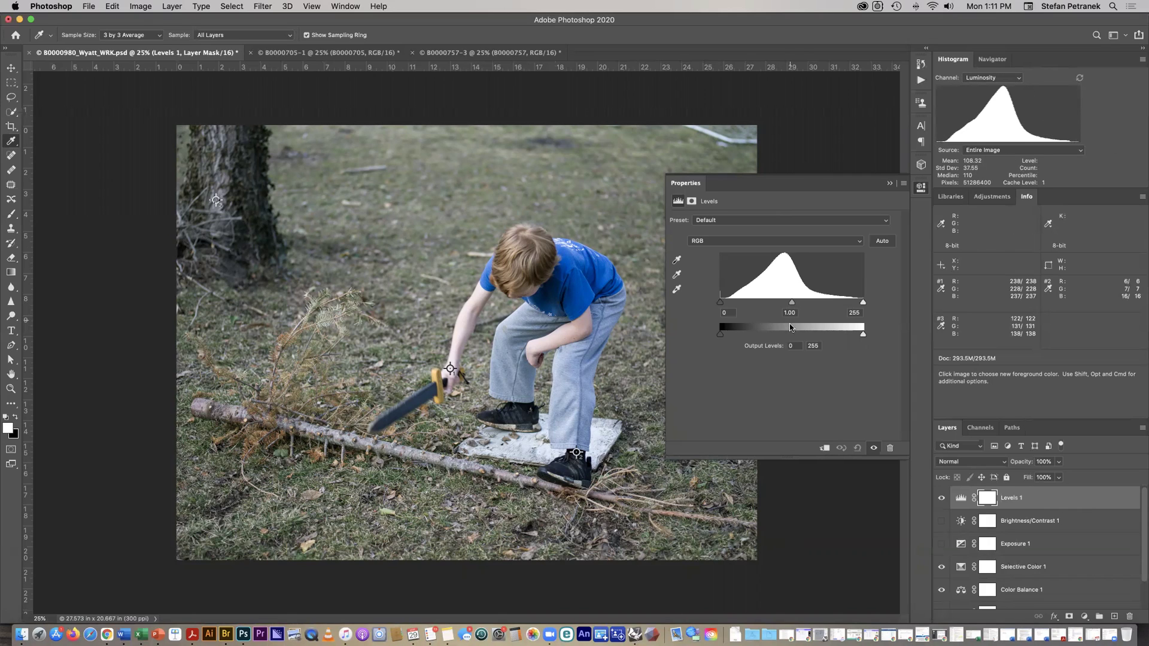
pyautogui.moveTo(794, 304); pyautogui.dragTo(812, 303)
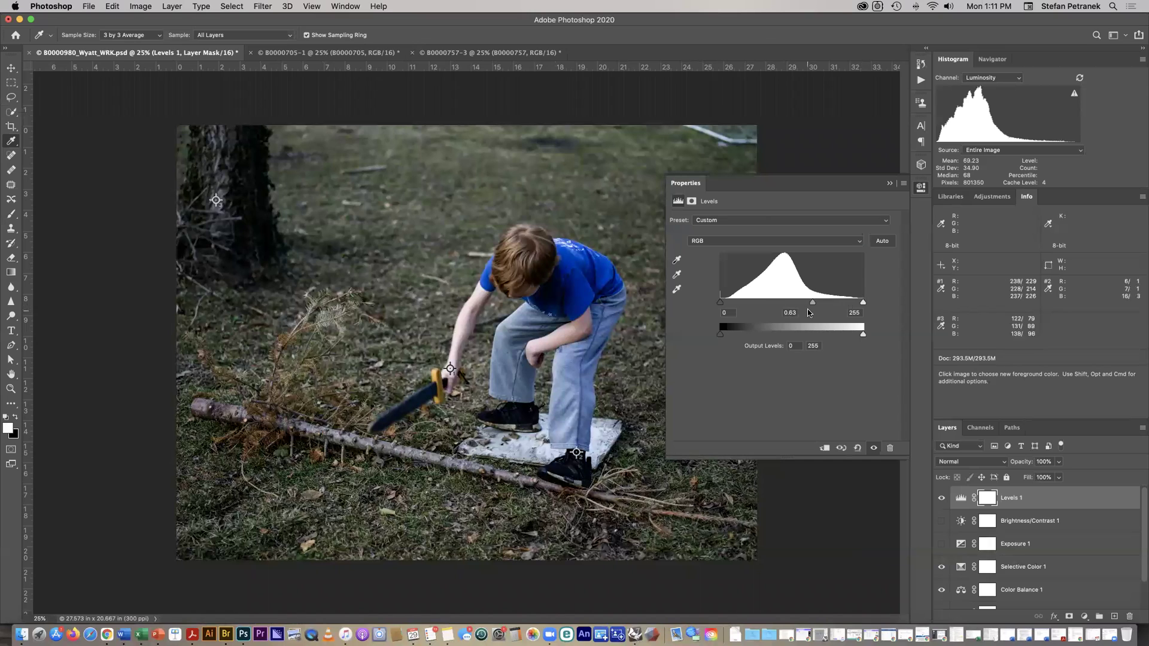
pyautogui.moveTo(810, 303); pyautogui.dragTo(761, 302)
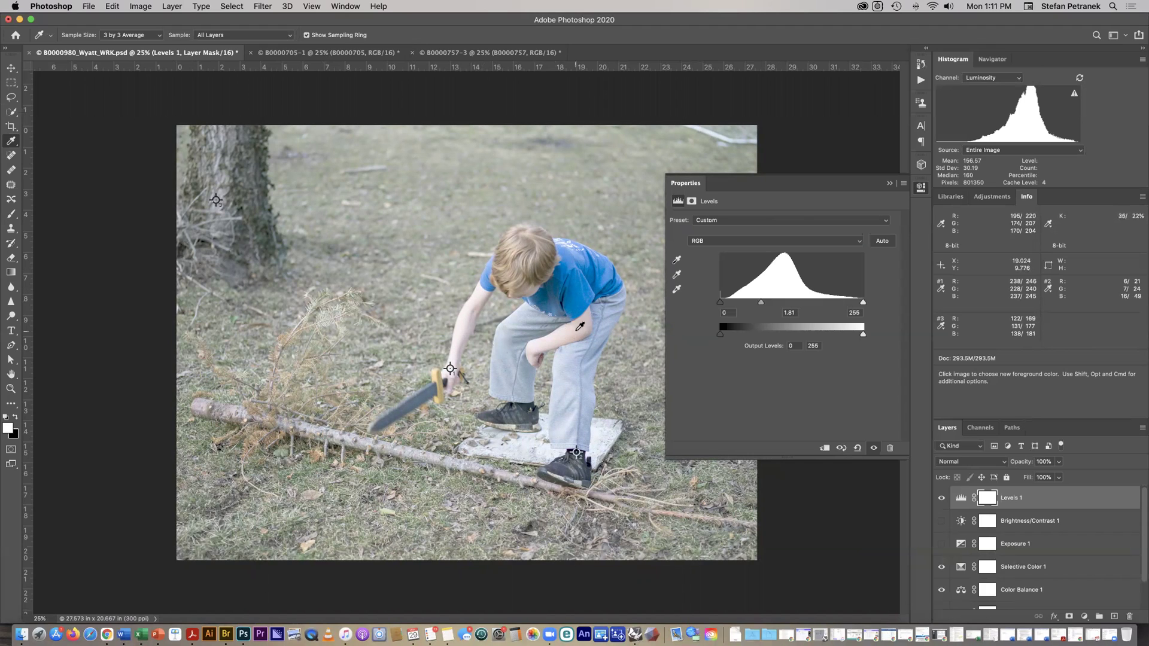
pyautogui.moveTo(762, 304); pyautogui.dragTo(786, 307)
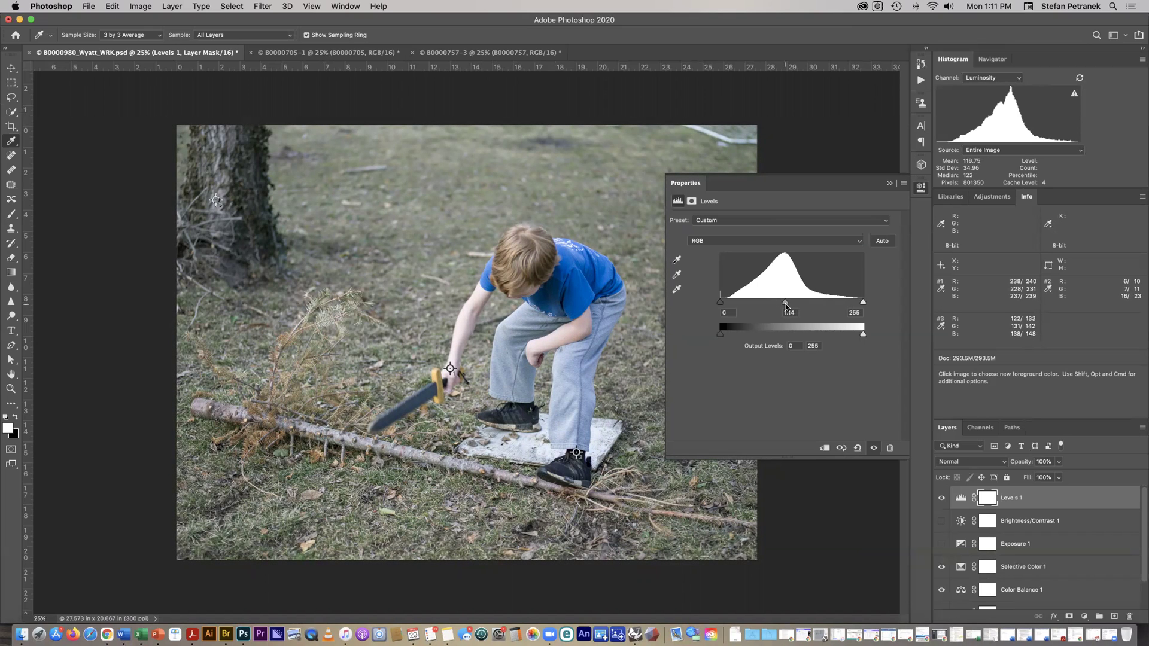
pyautogui.moveTo(786, 304); pyautogui.dragTo(791, 304)
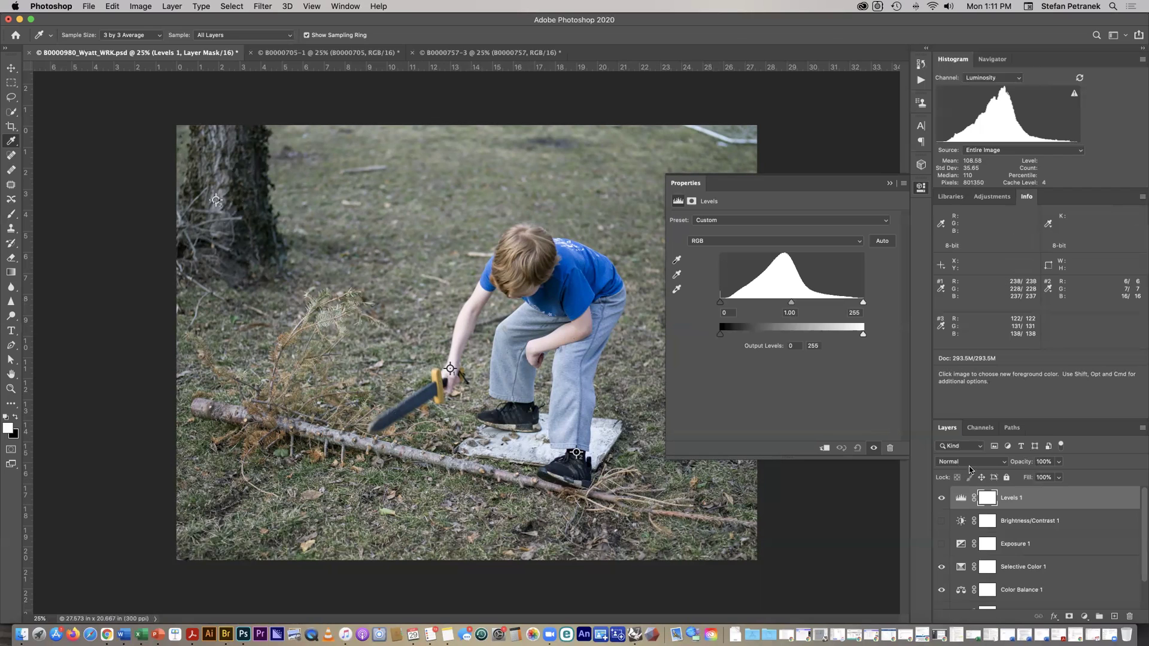
# Try the Levels 1 black input value at 38, 0, 24 and 37, and return it to 0.
pyautogui.moveTo(720, 304); pyautogui.dragTo(742, 308)
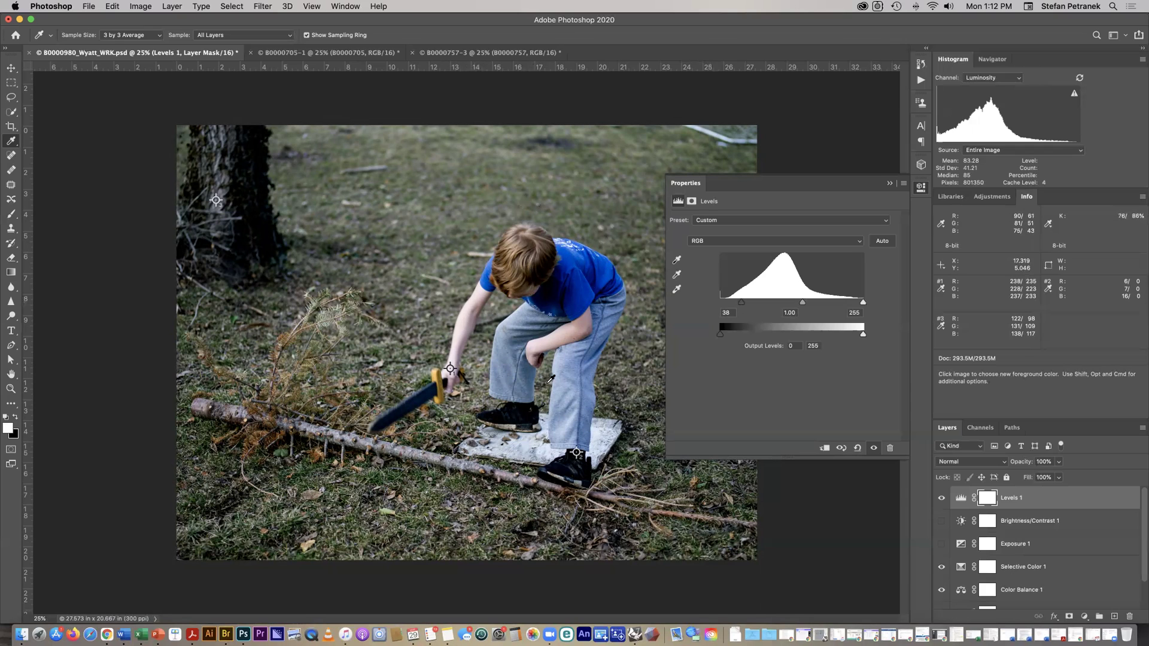
pyautogui.moveTo(741, 302); pyautogui.dragTo(708, 305)
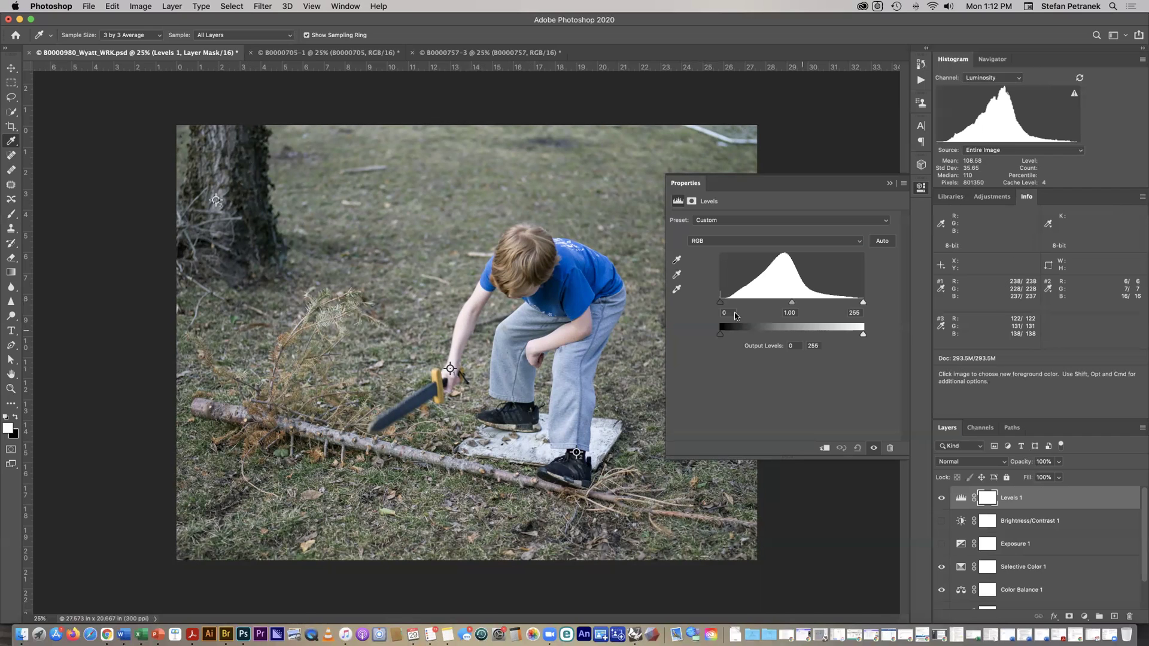
pyautogui.moveTo(720, 303); pyautogui.dragTo(733, 307)
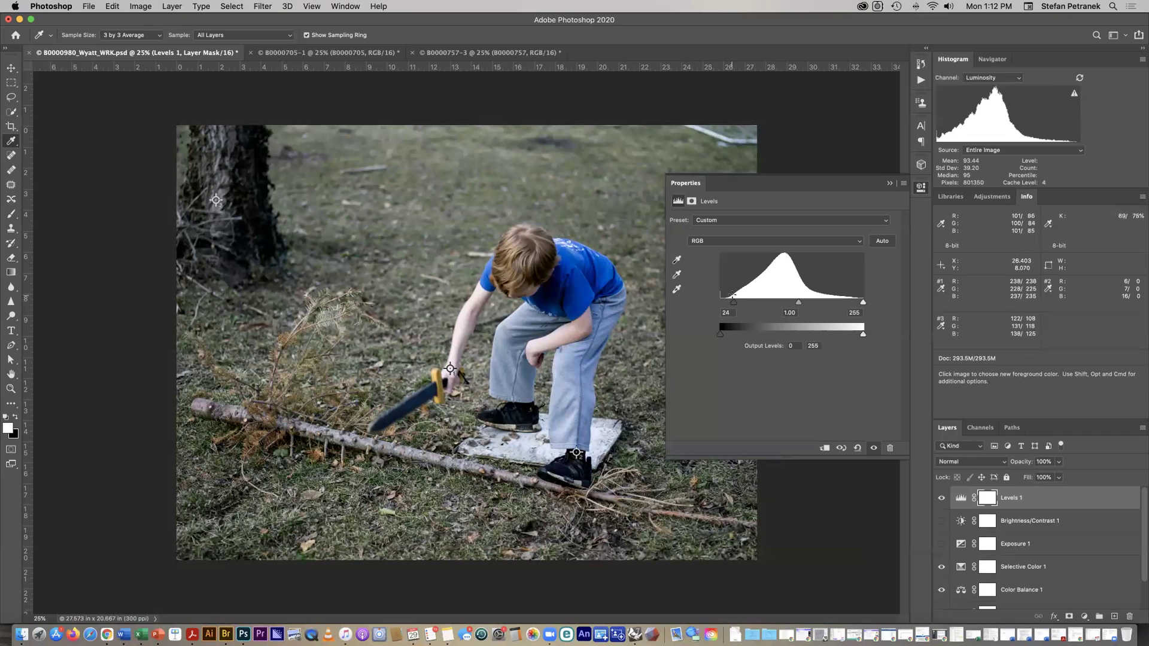
pyautogui.moveTo(734, 301); pyautogui.dragTo(740, 304)
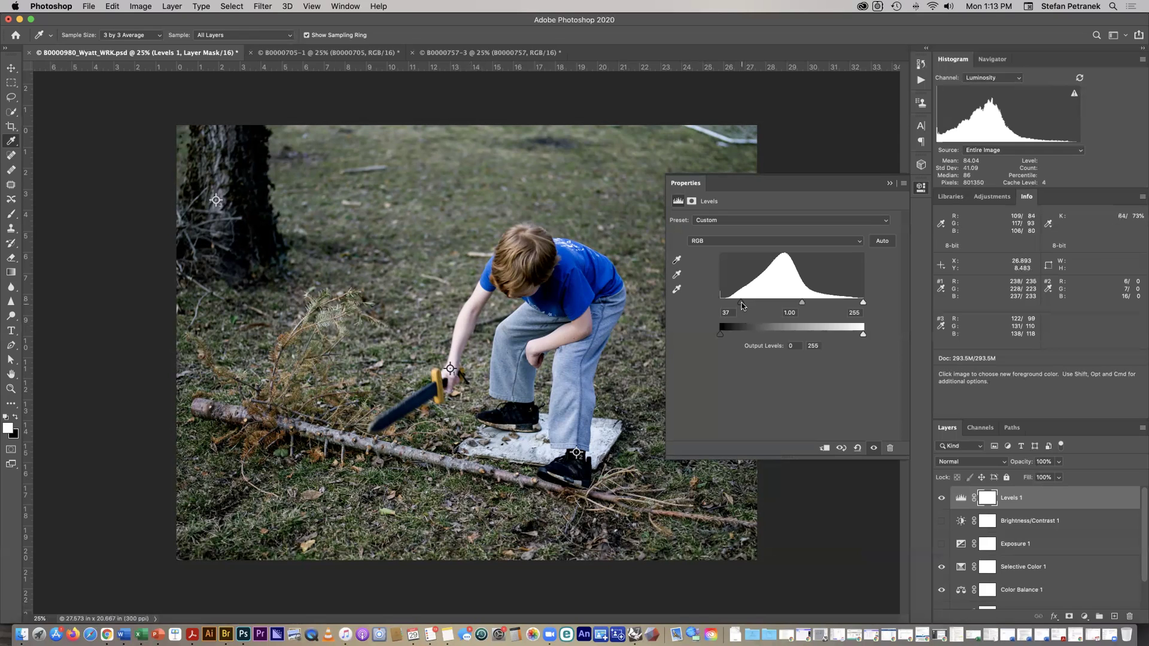
pyautogui.moveTo(742, 306); pyautogui.dragTo(720, 306)
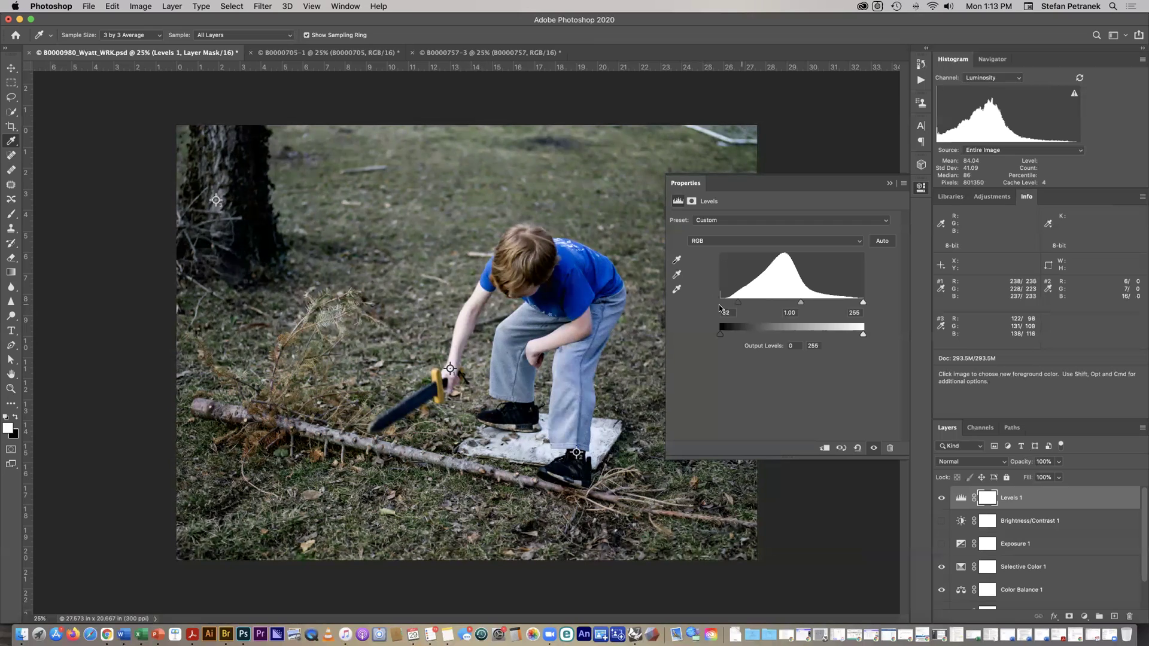
# Try the Levels 1 white input value at 253 and 202, and inspect the boy's arm at 100%.
pyautogui.moveTo(864, 306); pyautogui.dragTo(862, 305)
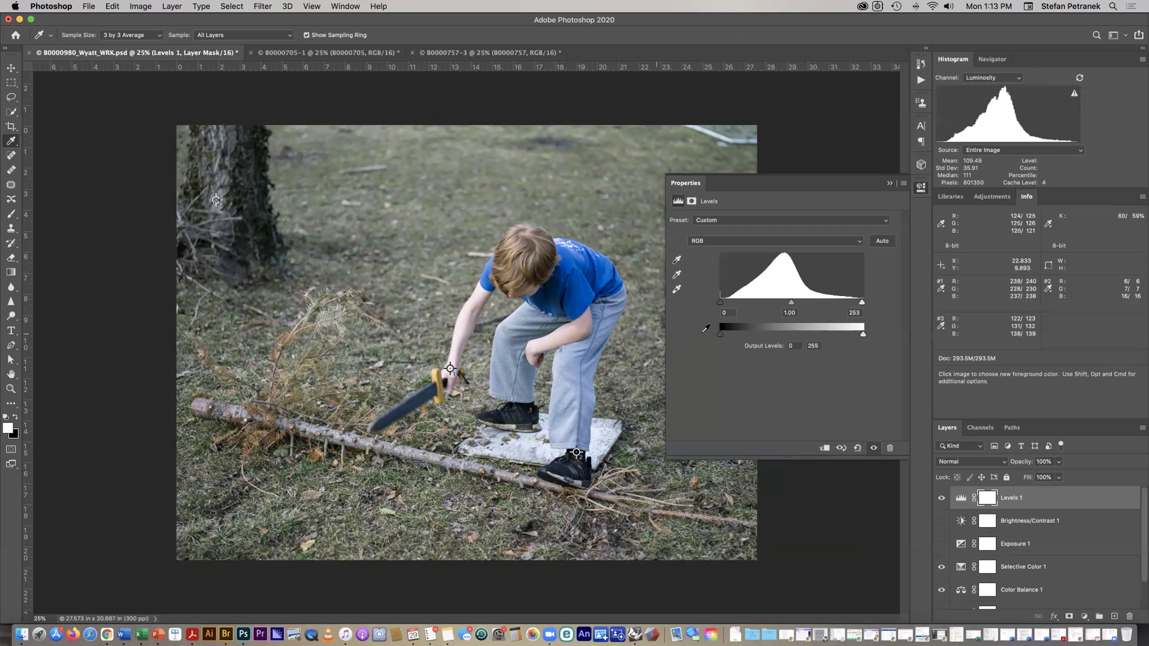
pyautogui.moveTo(862, 305); pyautogui.dragTo(833, 304)
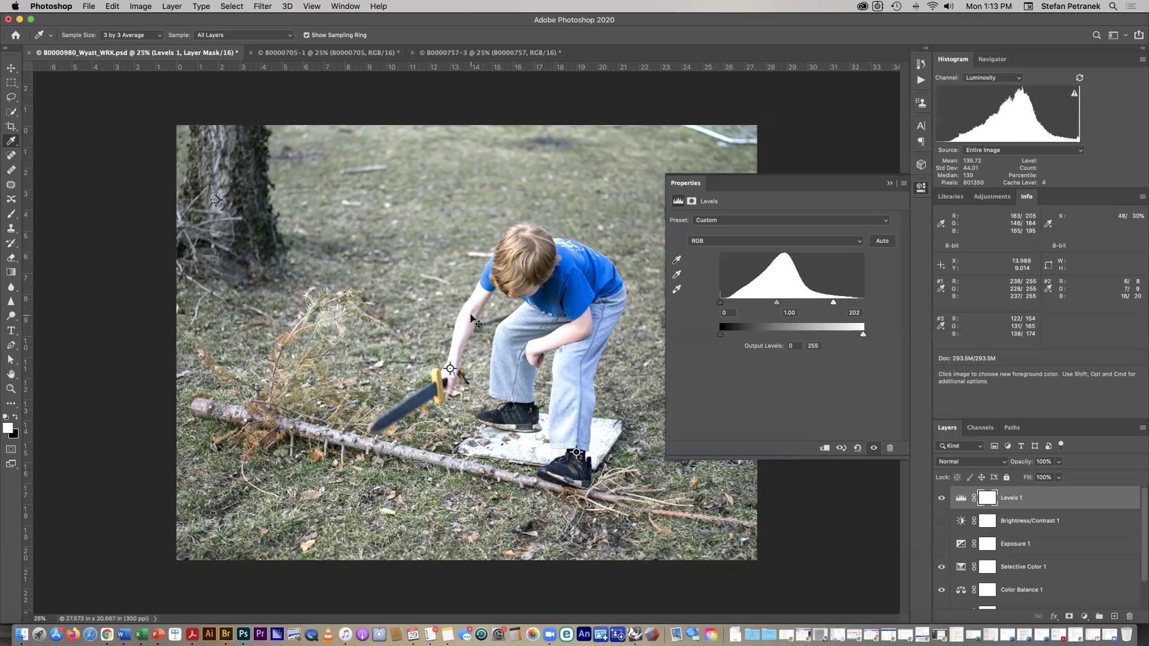
pyautogui.press('super+equal')
pyautogui.press('super+equal')
pyautogui.scroll(1, 476, 322)
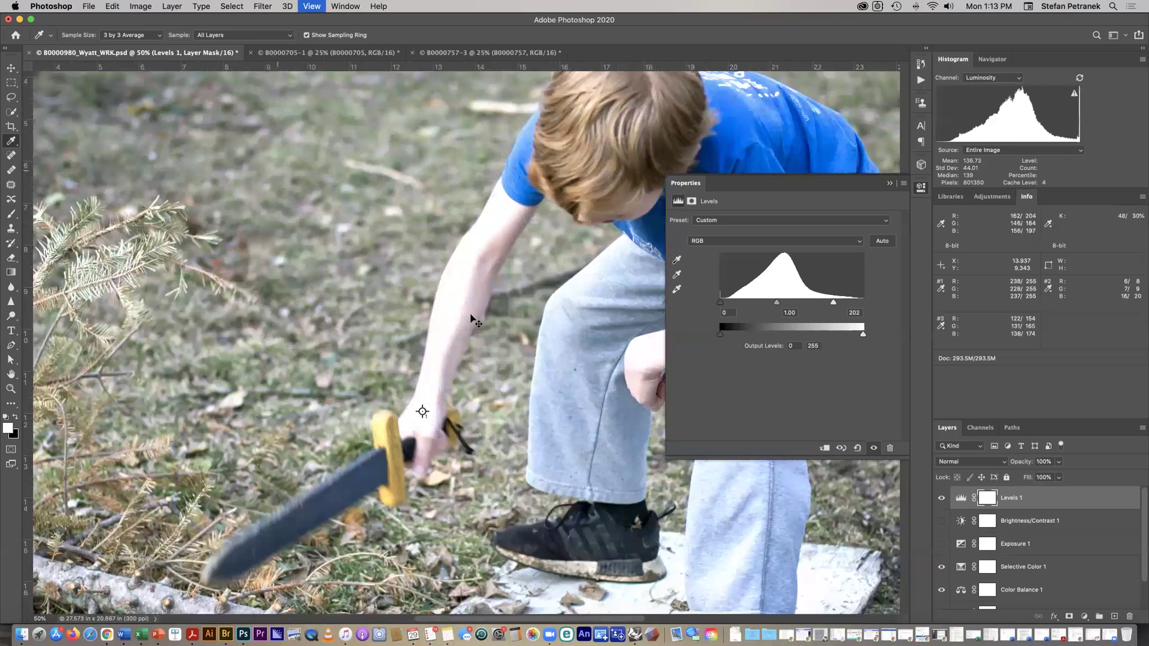
pyautogui.scroll(2, 475, 321)
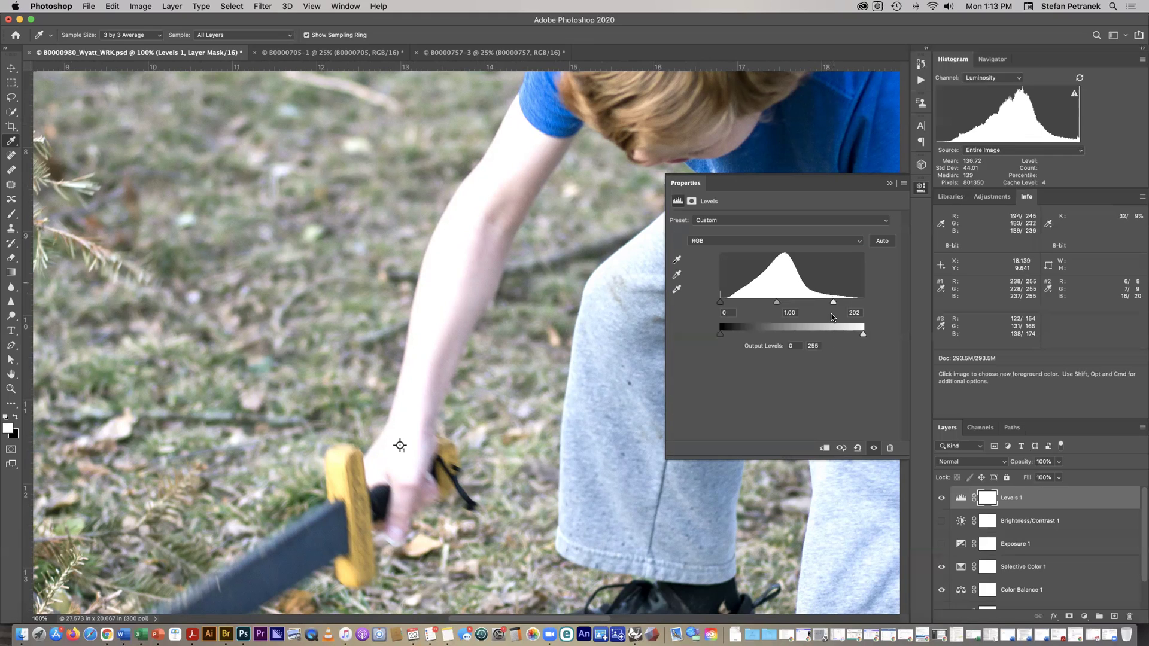
# Try the white input value at 251, 233 and 223, return it to 255, and view the whole photo.
pyautogui.moveTo(833, 302); pyautogui.dragTo(861, 302)
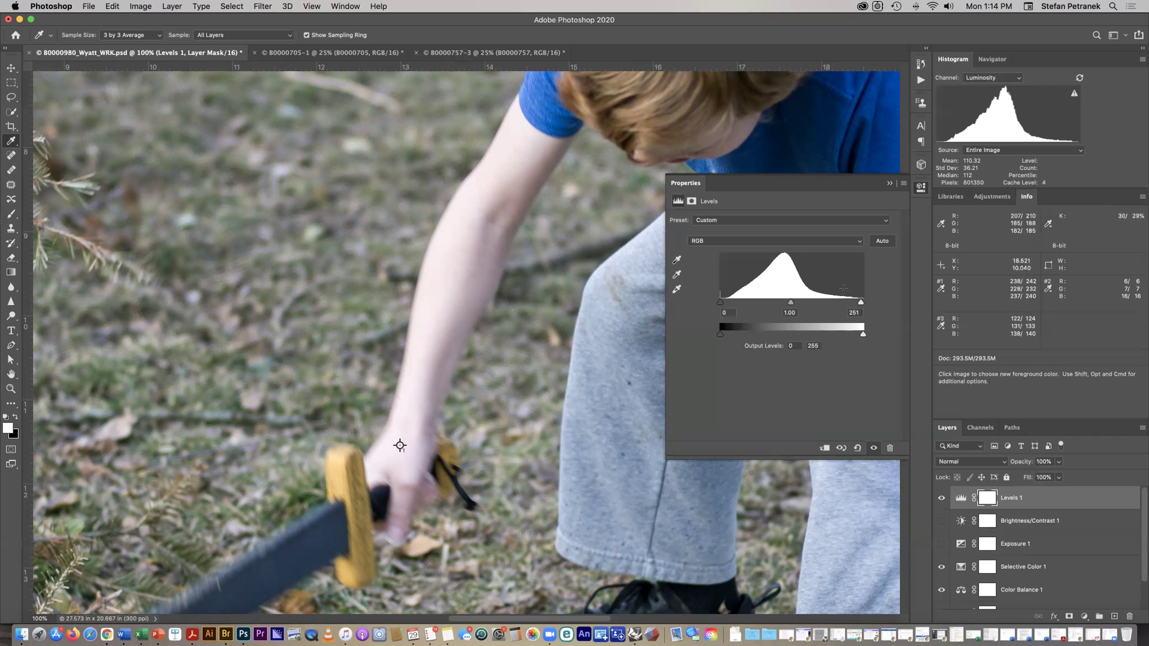
pyautogui.moveTo(860, 302); pyautogui.dragTo(851, 304)
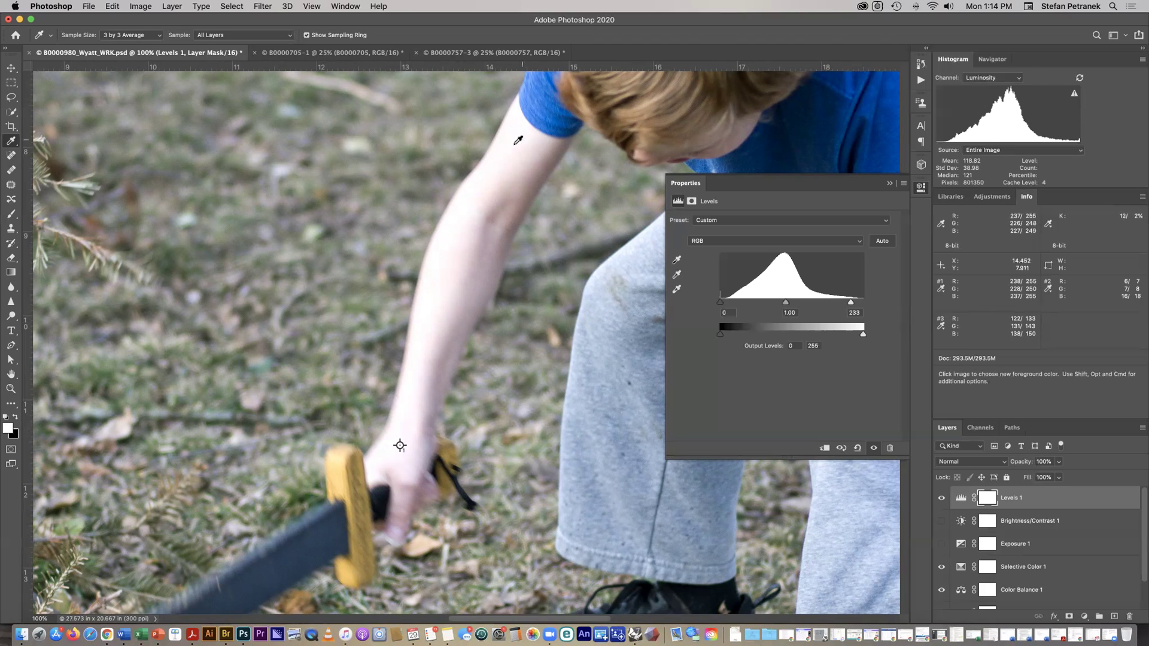
pyautogui.moveTo(850, 302); pyautogui.dragTo(845, 304)
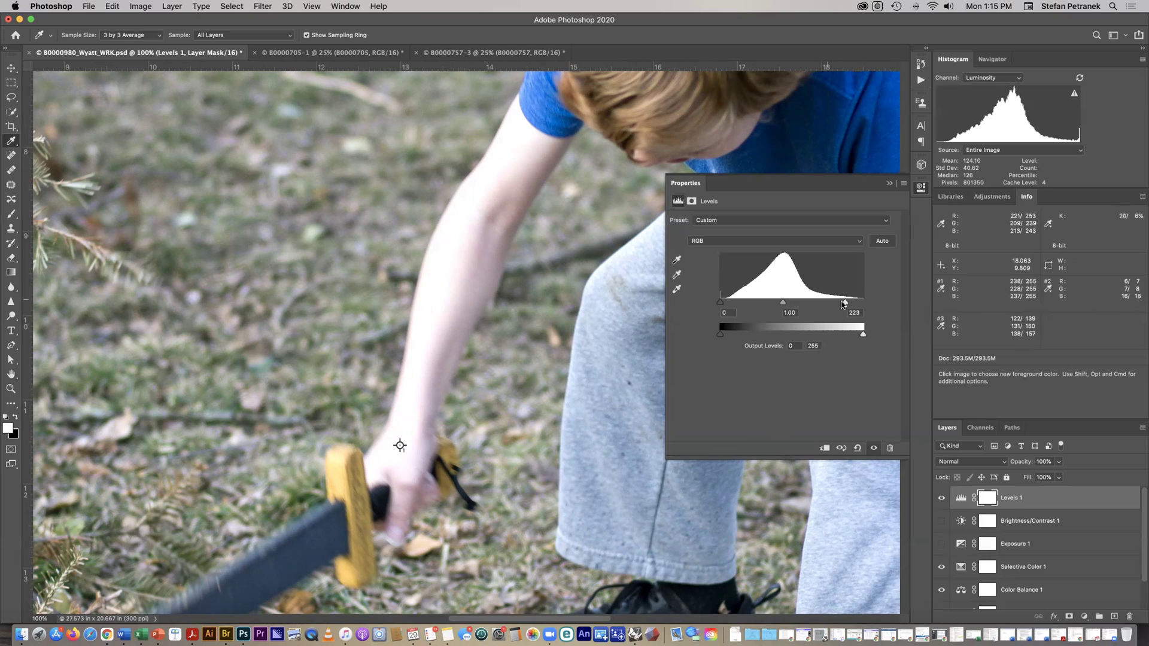
pyautogui.moveTo(845, 301); pyautogui.dragTo(866, 304)
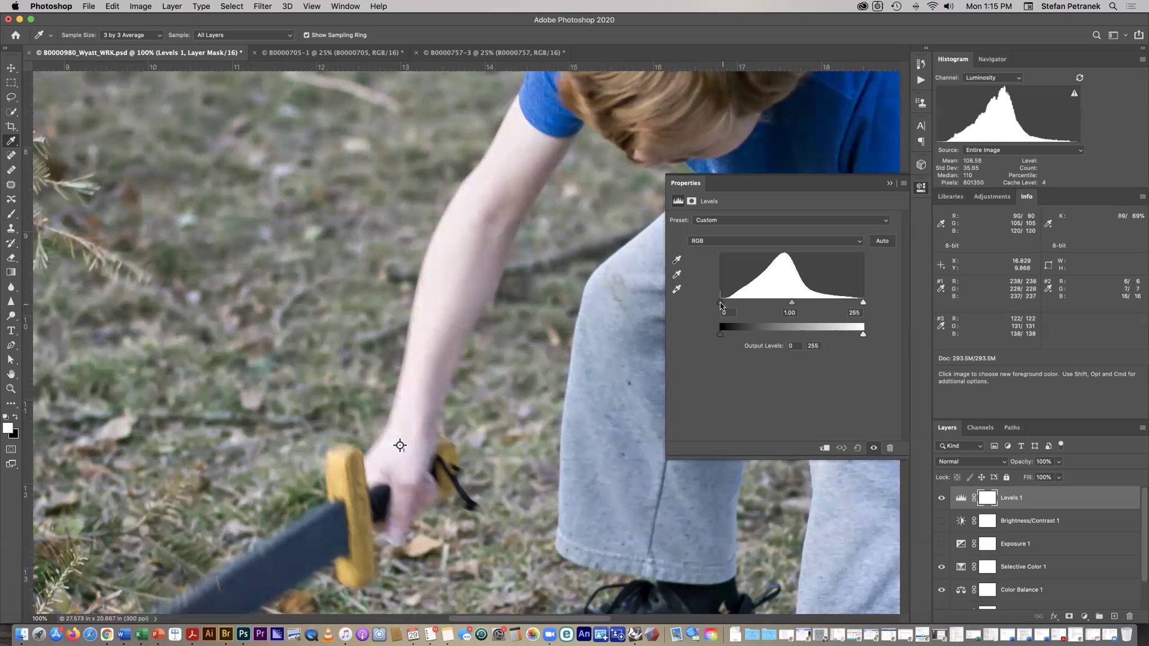
pyautogui.moveTo(791, 302); pyautogui.dragTo(791, 300)
pyautogui.press('super+0')
pyautogui.scroll(-1, 1010, 557)
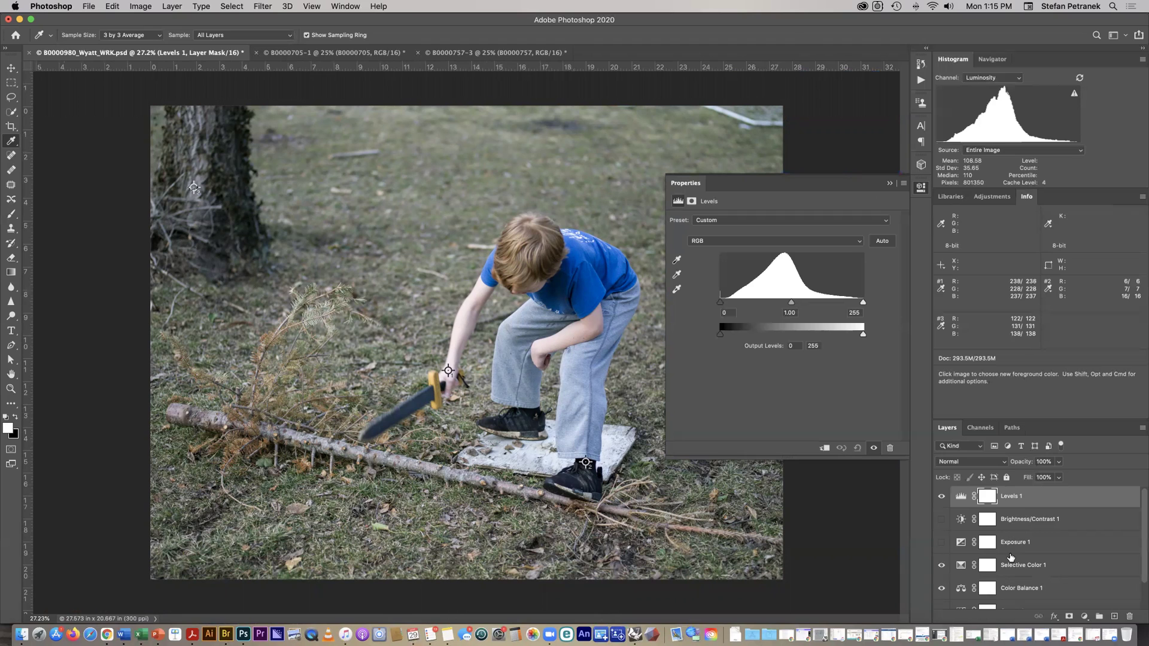
# Reset Color Balance 1 and set its midtones to Cyan-Red +4, Magenta-Green +8 and Yellow-Blue -10.
pyautogui.click(959, 590)
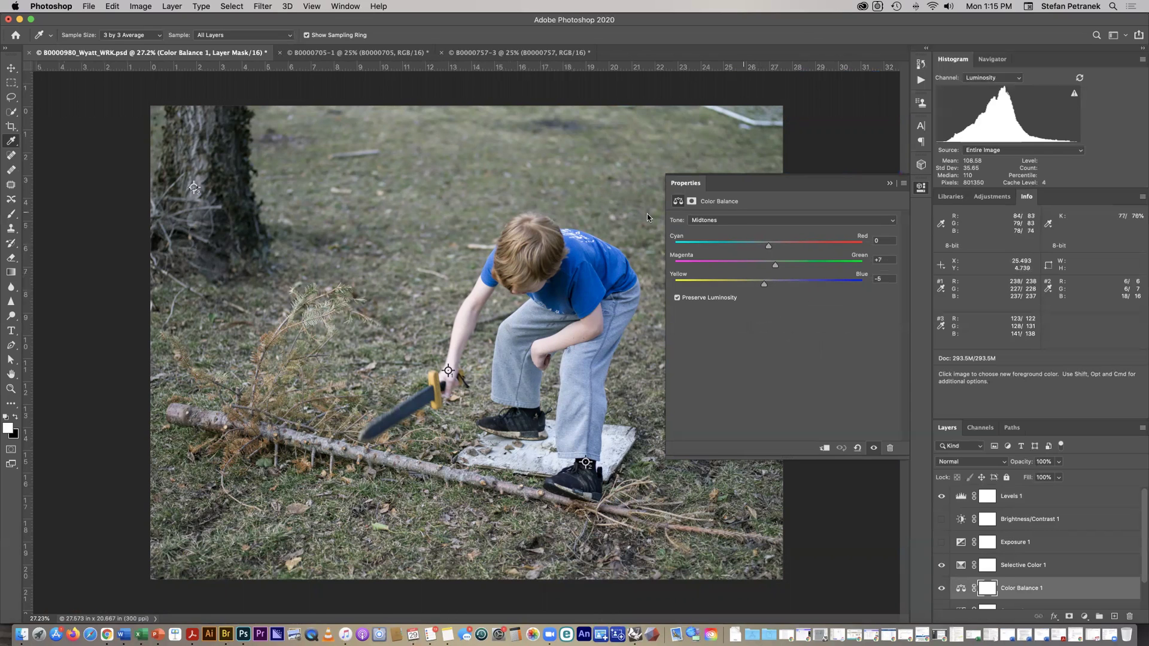
pyautogui.click(725, 220)
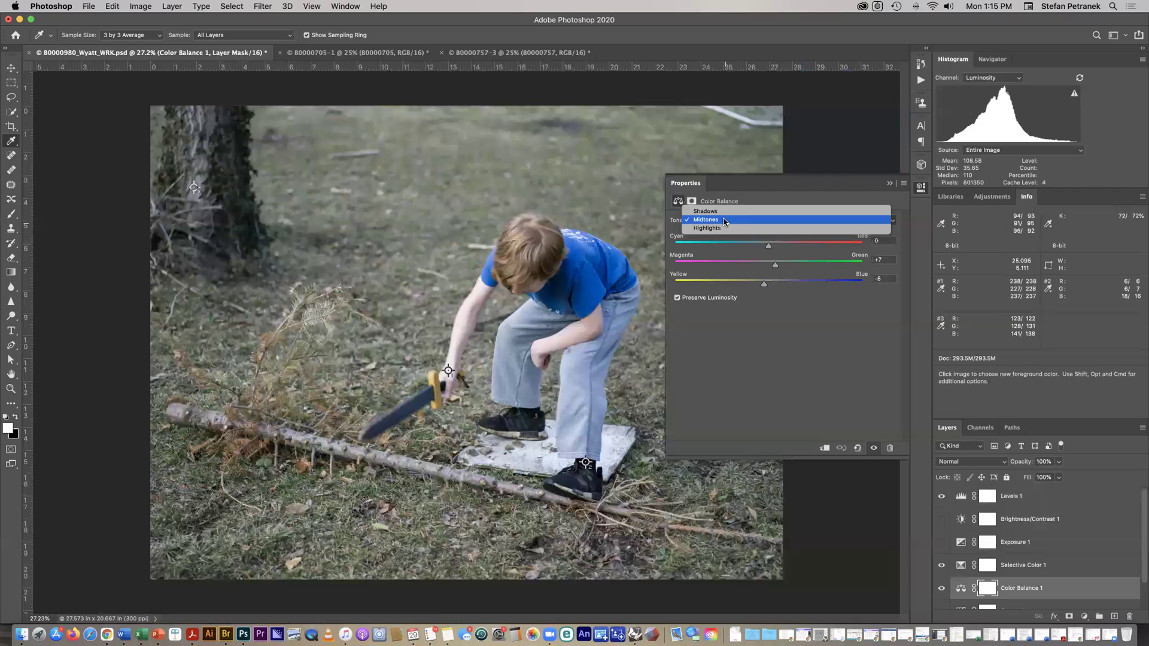
pyautogui.click(769, 244)
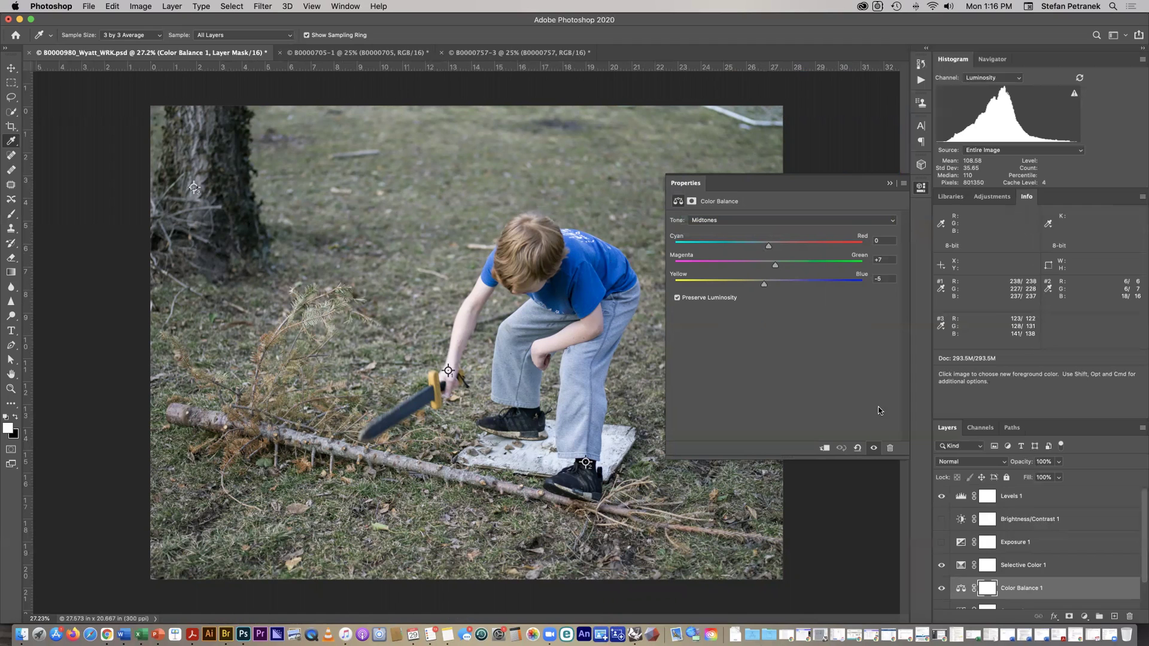
pyautogui.click(857, 448)
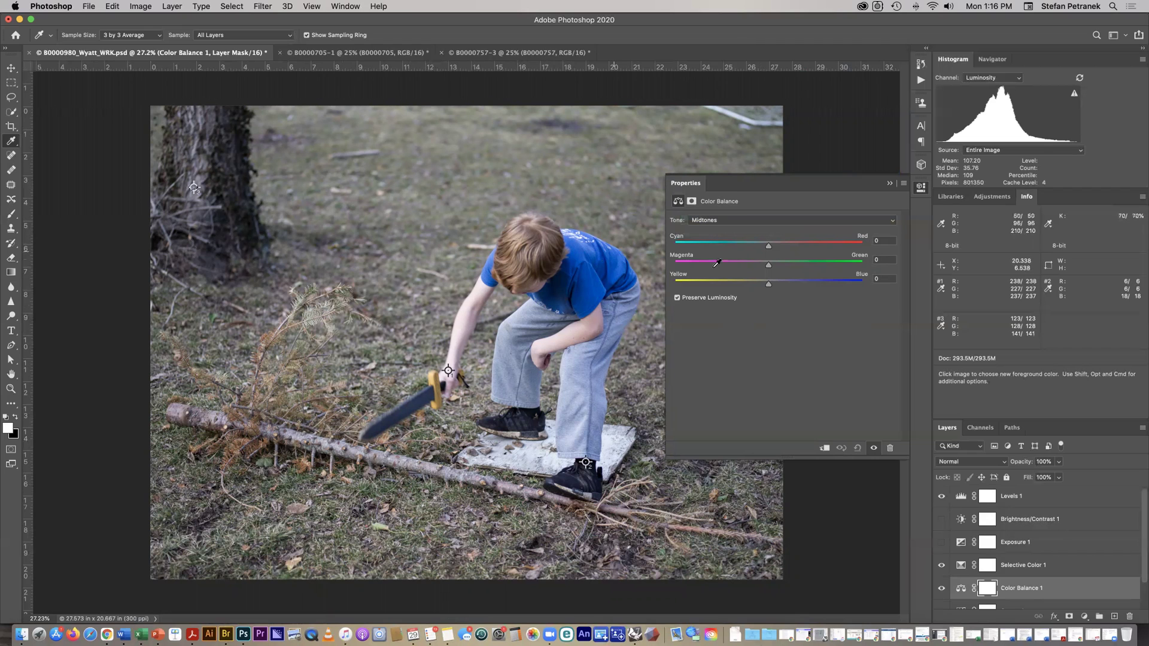
pyautogui.moveTo(769, 265); pyautogui.dragTo(759, 286)
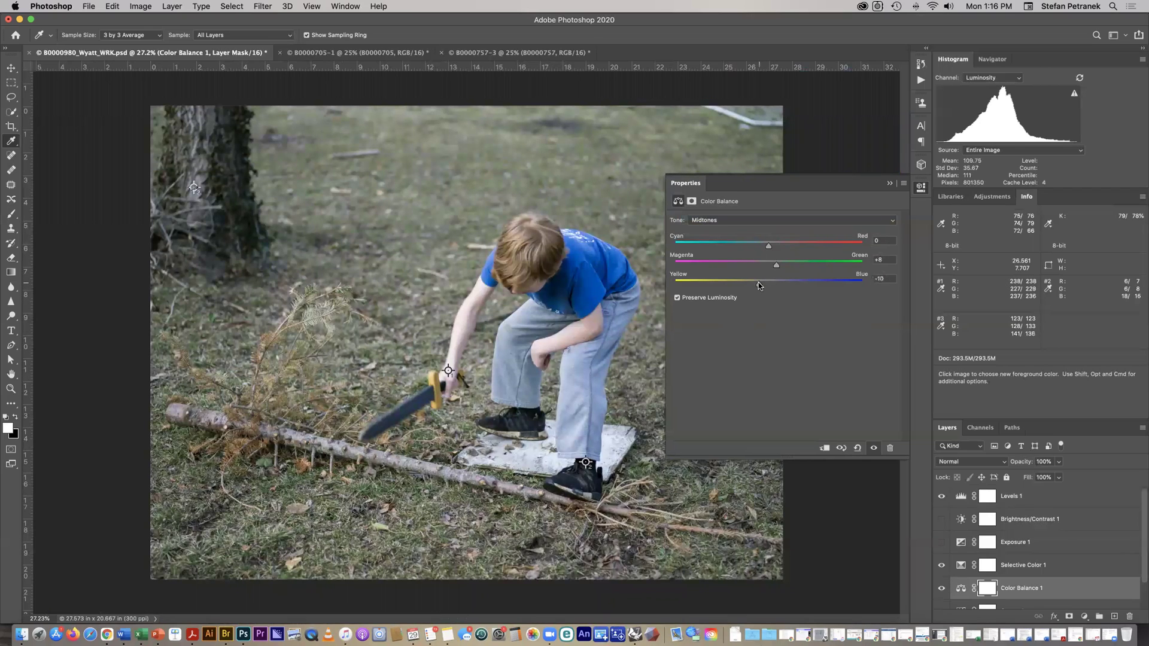
pyautogui.moveTo(769, 246)
pyautogui.mouseDown()
pyautogui.moveTo(799, 253)
pyautogui.moveTo(774, 248)
pyautogui.mouseUp()
# Bring up the Levels 1 settings, and switch to PowerPoint to review the Color Balance vs. Levels slide before returning to Photoshop.
pyautogui.click(1011, 498)
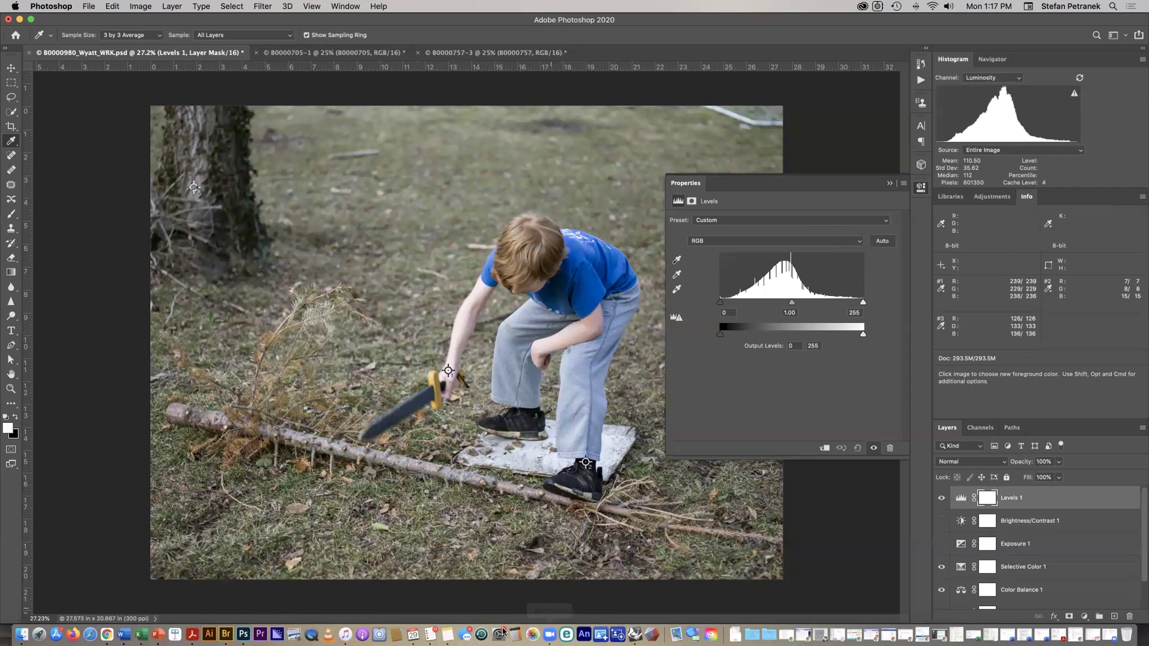
pyautogui.press('super+Tab')
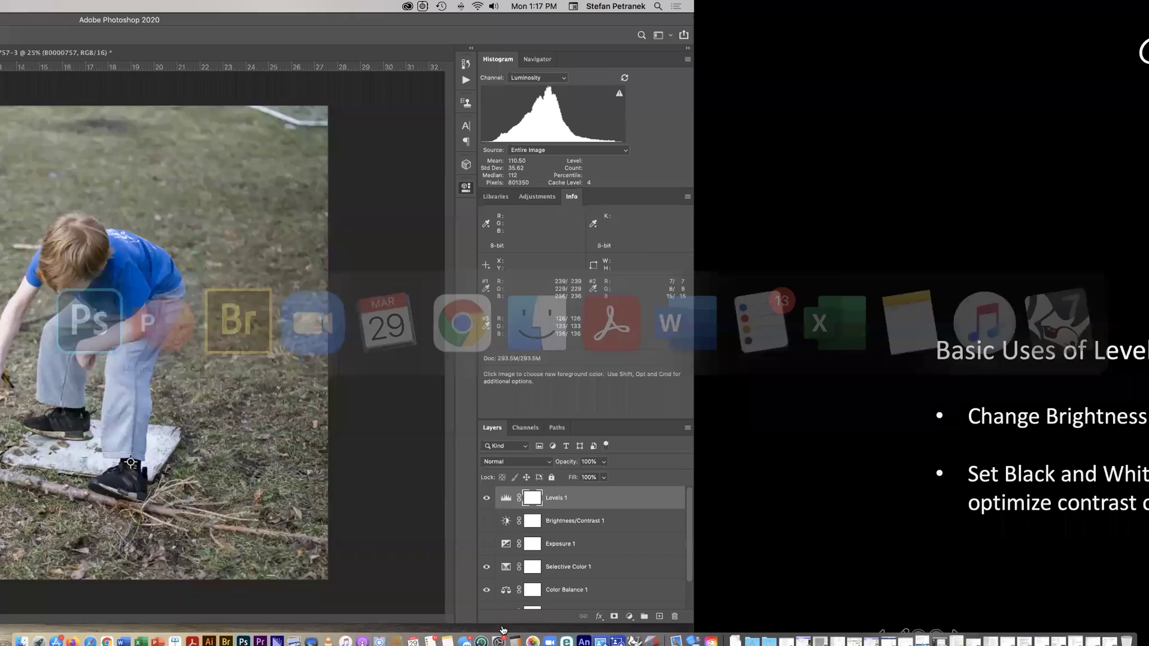
pyautogui.press('Right')
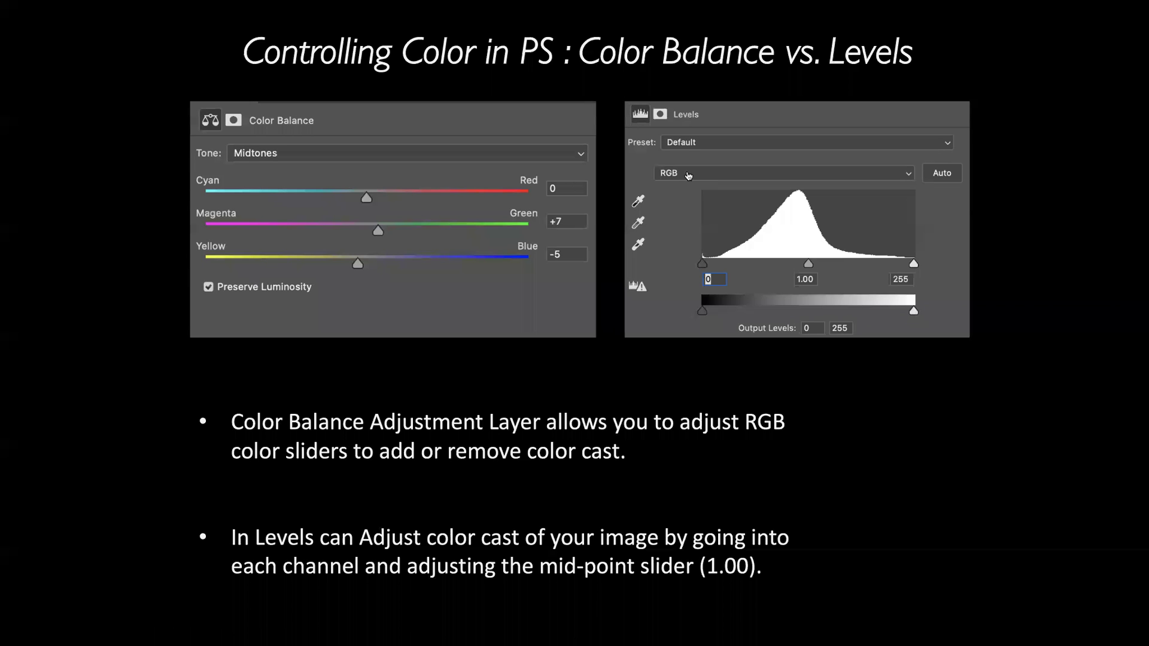
pyautogui.press('super+Tab')
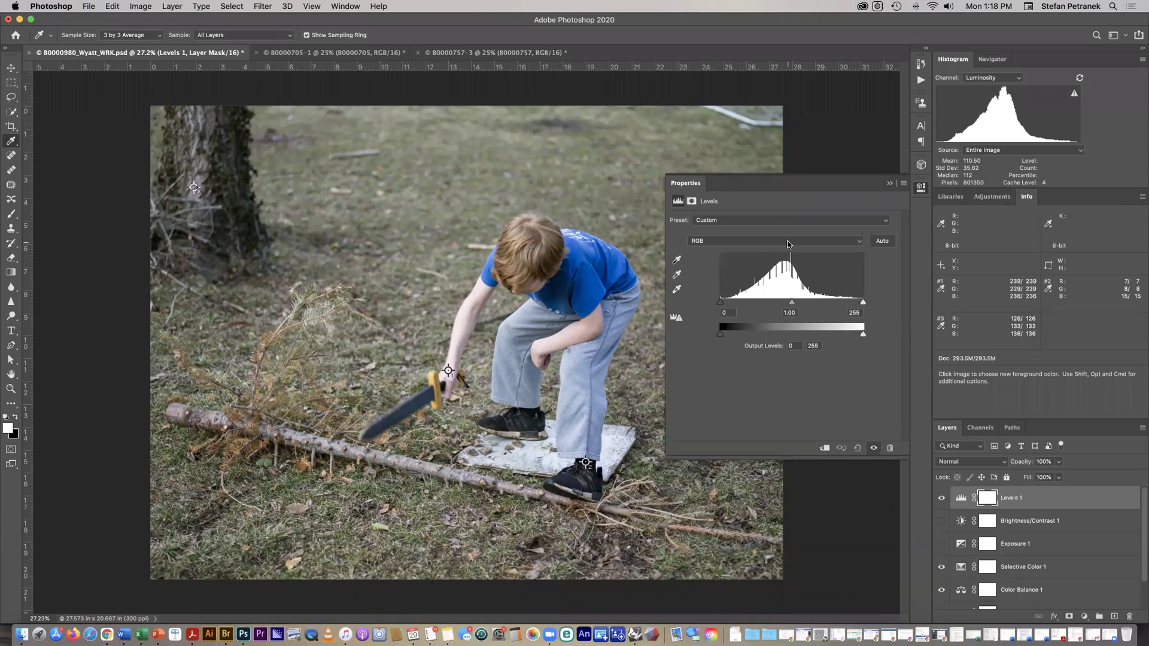
# Try the Red channel midtone of Levels 1 at 0.83 and 1.31, and bring it back to 1.02.
pyautogui.click(787, 242)
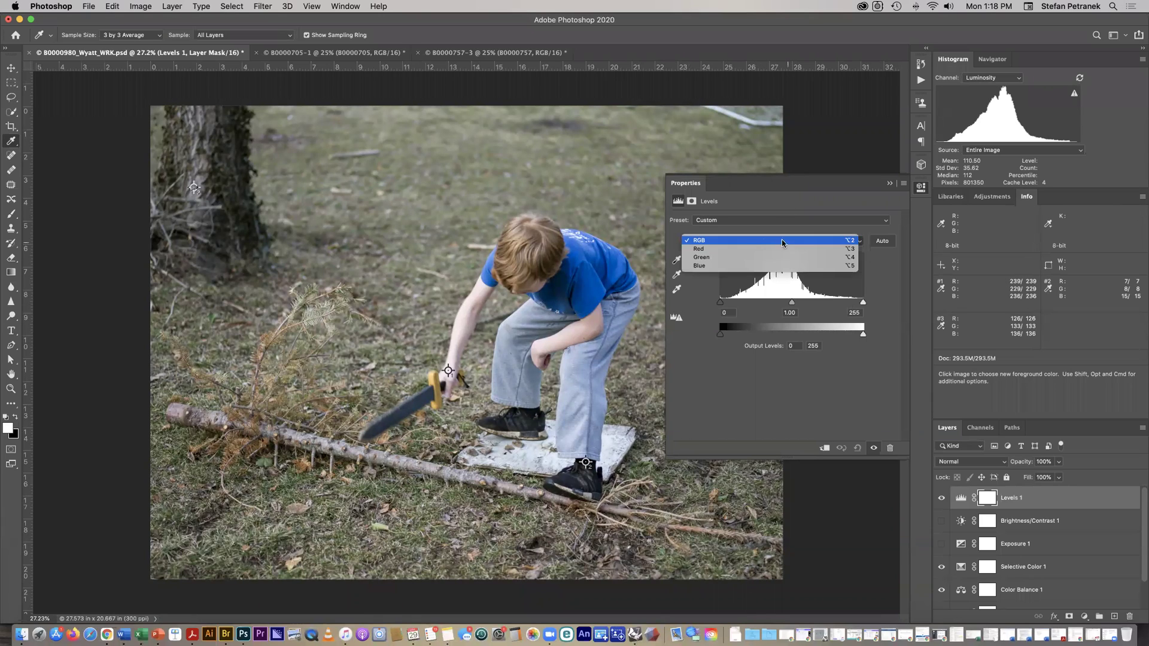
pyautogui.click(753, 249)
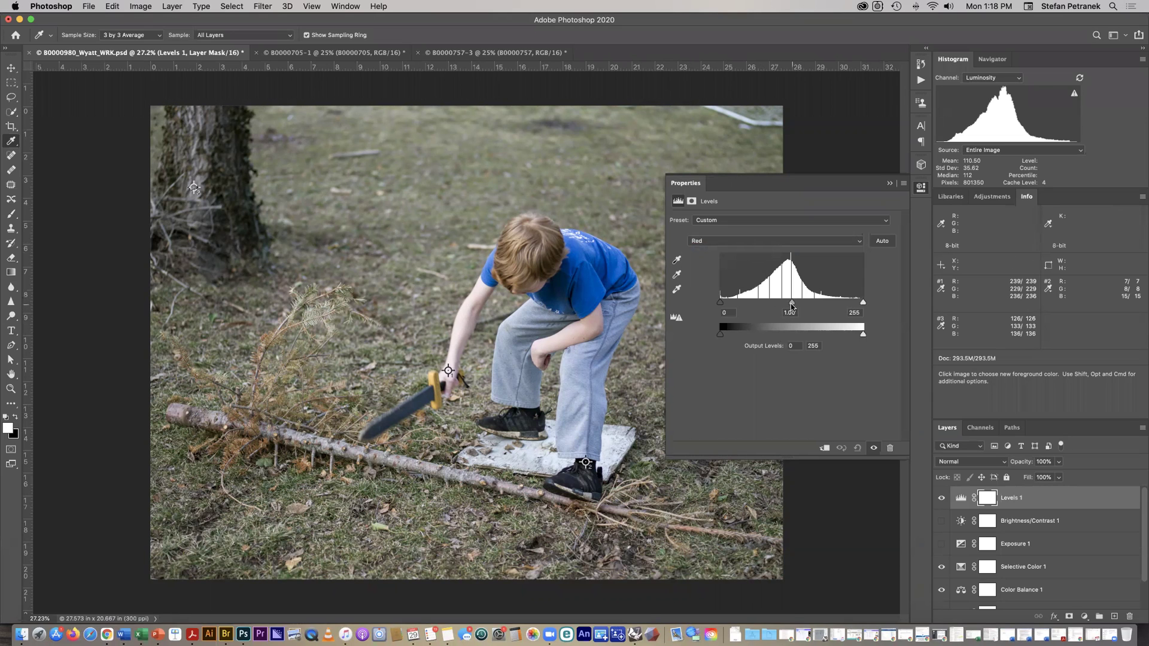
pyautogui.moveTo(791, 303); pyautogui.dragTo(800, 305)
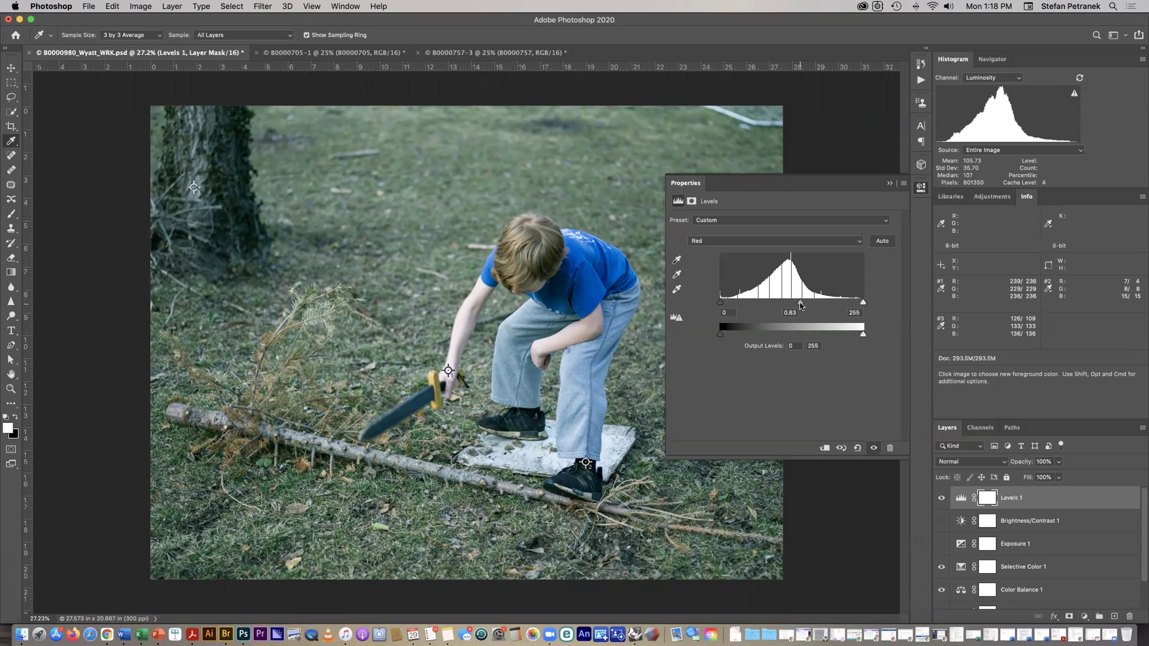
pyautogui.moveTo(801, 304); pyautogui.dragTo(809, 306)
pyautogui.moveTo(809, 305); pyautogui.dragTo(772, 305)
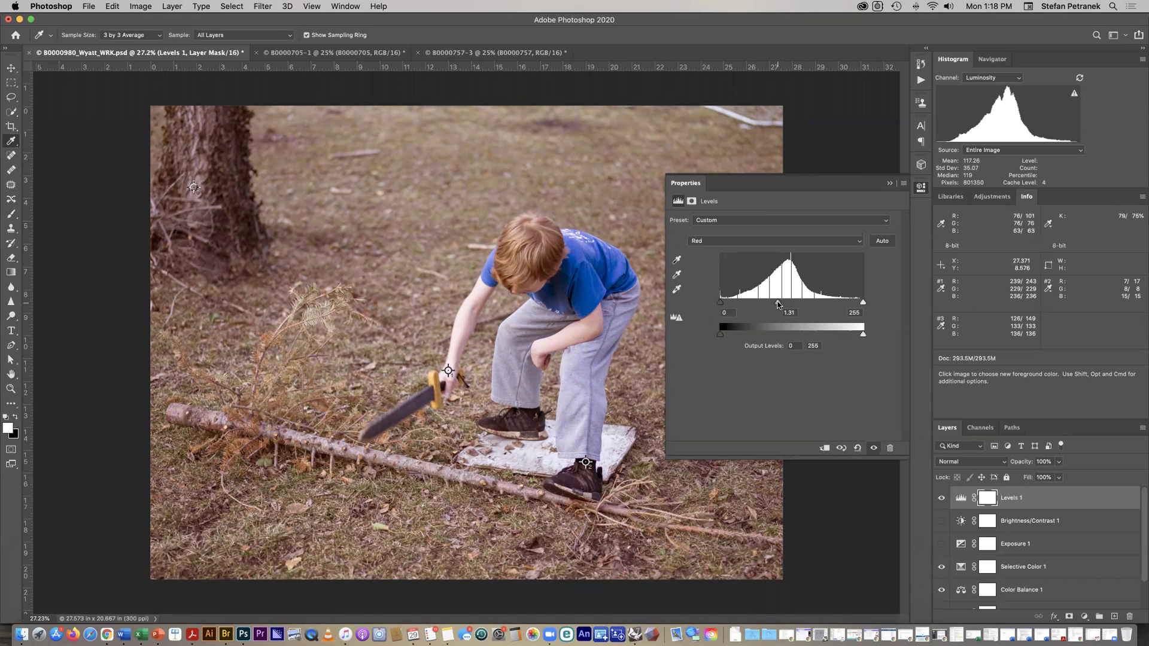
pyautogui.moveTo(778, 303); pyautogui.dragTo(791, 304)
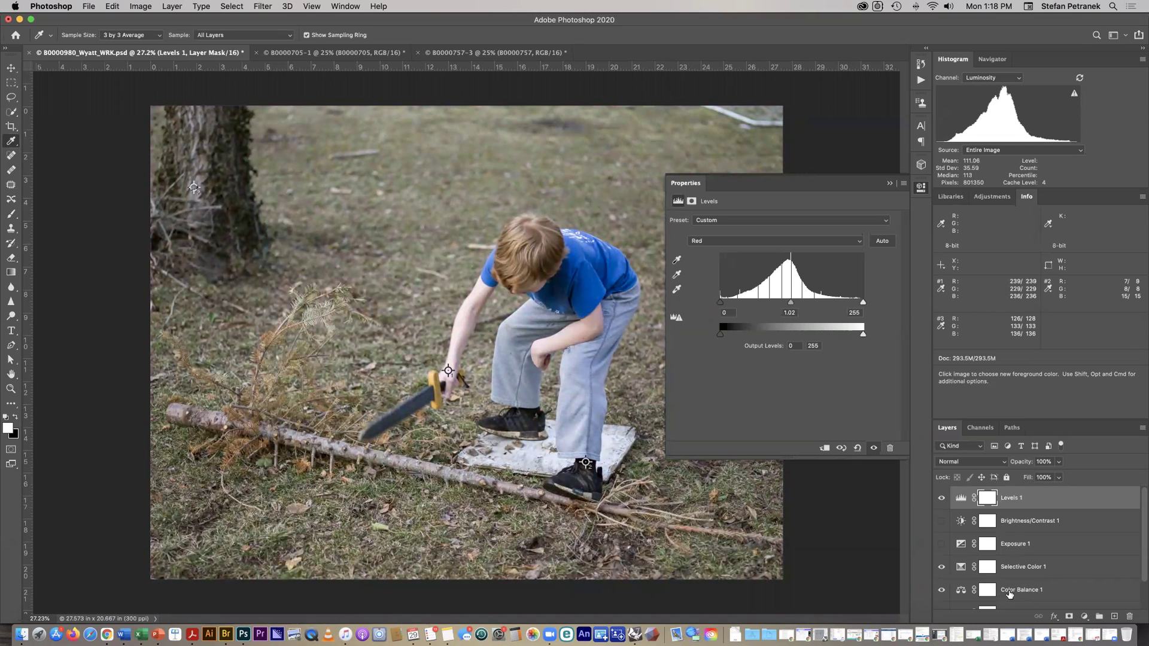
# Set the midtone Cyan-Red value of Color Balance 1 to +7.
pyautogui.click(957, 591)
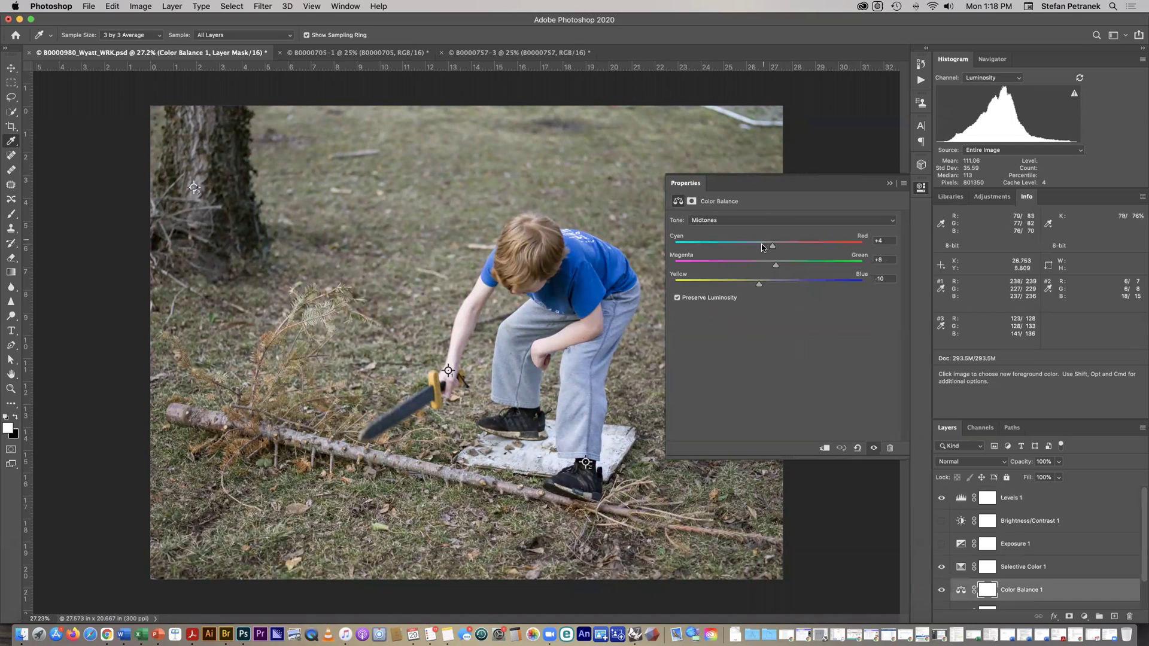
pyautogui.moveTo(773, 247)
pyautogui.mouseDown()
pyautogui.moveTo(815, 251)
pyautogui.moveTo(735, 249)
pyautogui.moveTo(775, 249)
pyautogui.mouseUp()
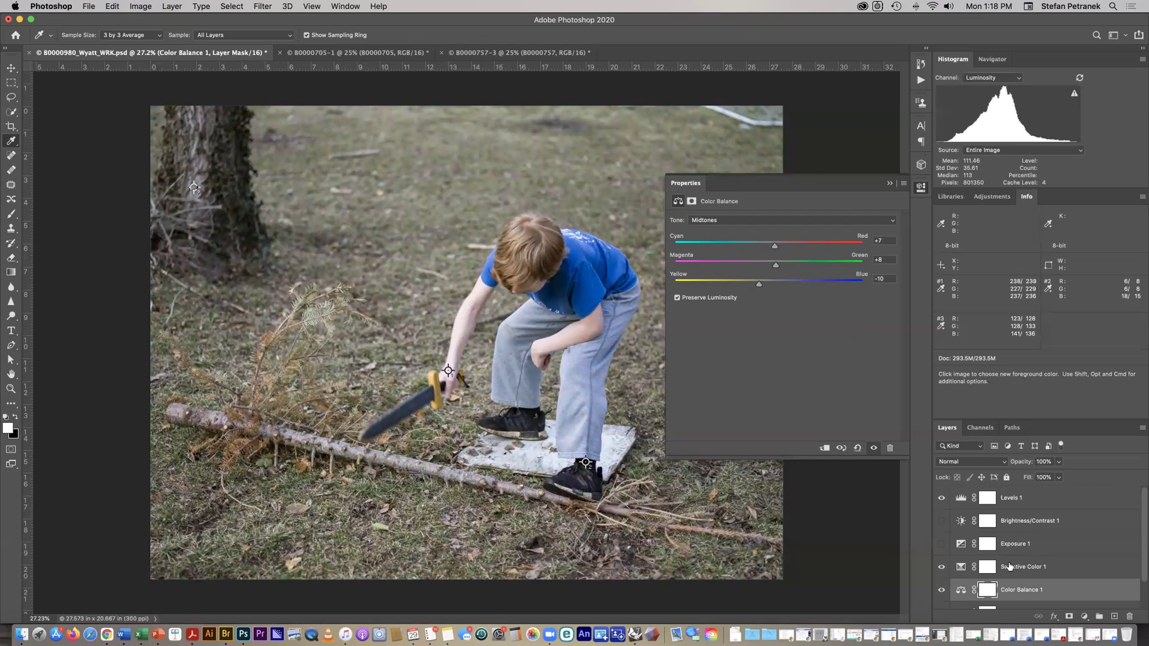
# Try the Green channel midtone of Levels 1 at about 0.88 and return it to 1.00.
pyautogui.click(984, 500)
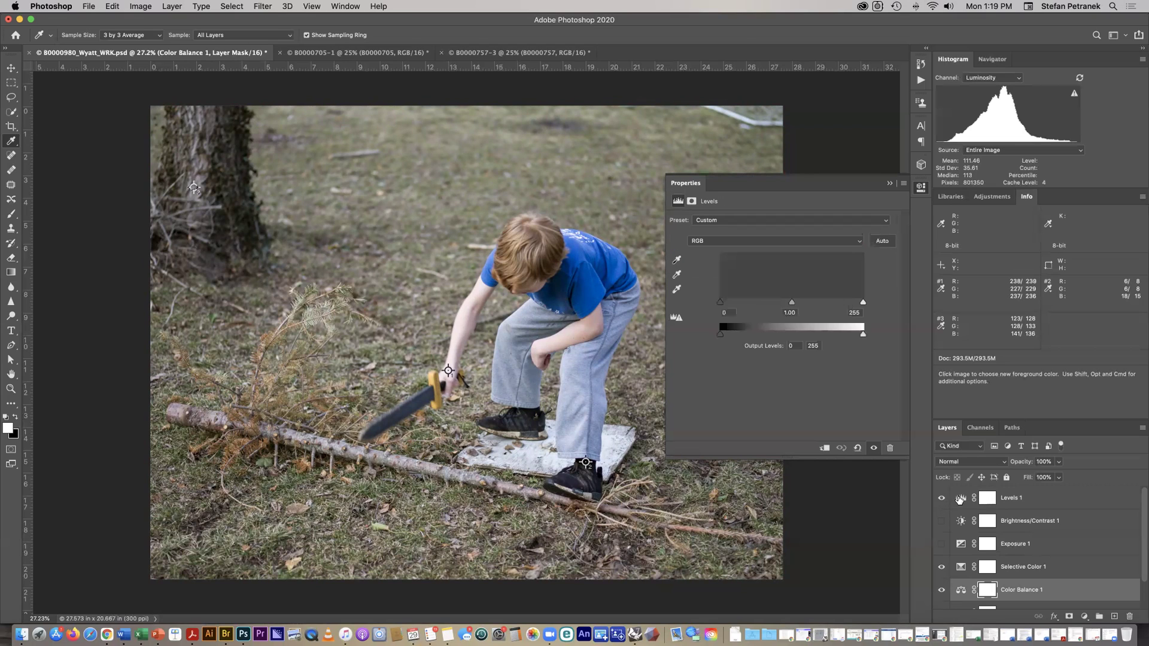
pyautogui.click(752, 242)
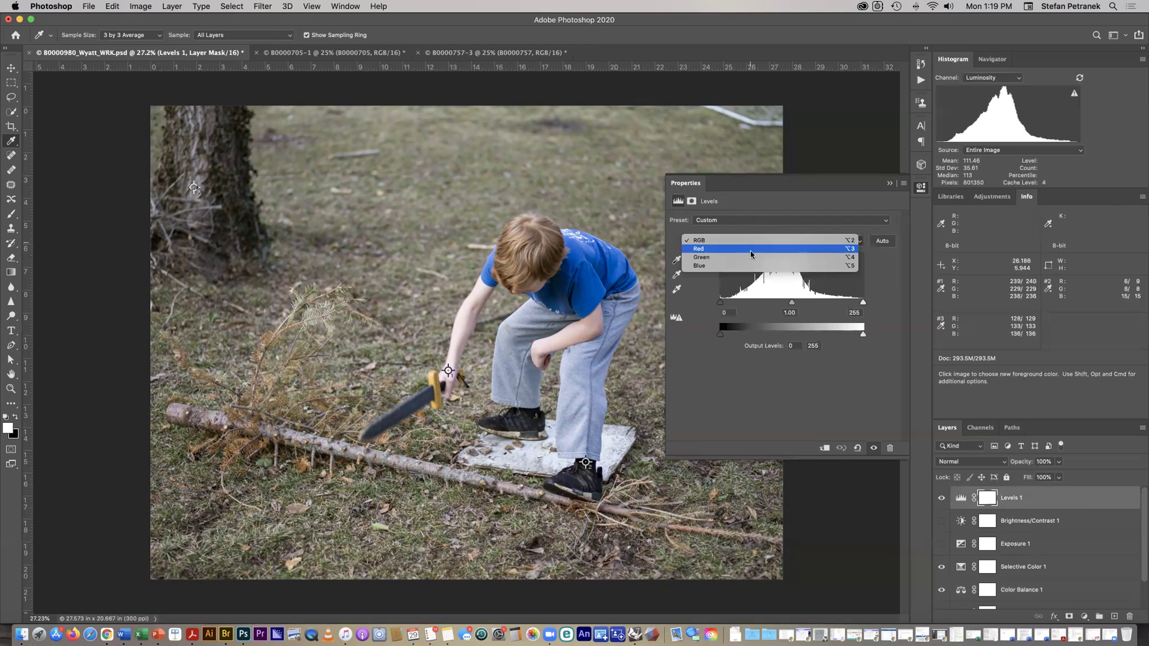
pyautogui.click(751, 257)
pyautogui.moveTo(791, 303)
pyautogui.mouseDown()
pyautogui.moveTo(809, 304)
pyautogui.moveTo(781, 304)
pyautogui.moveTo(799, 304)
pyautogui.mouseUp()
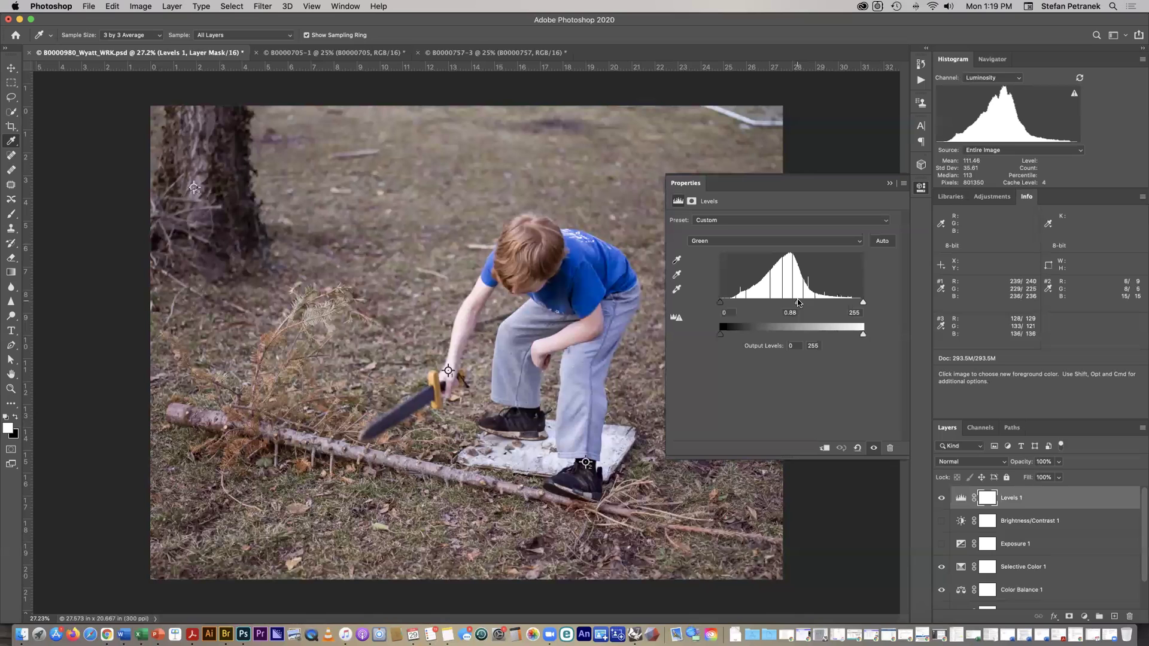
pyautogui.moveTo(797, 303); pyautogui.dragTo(796, 307)
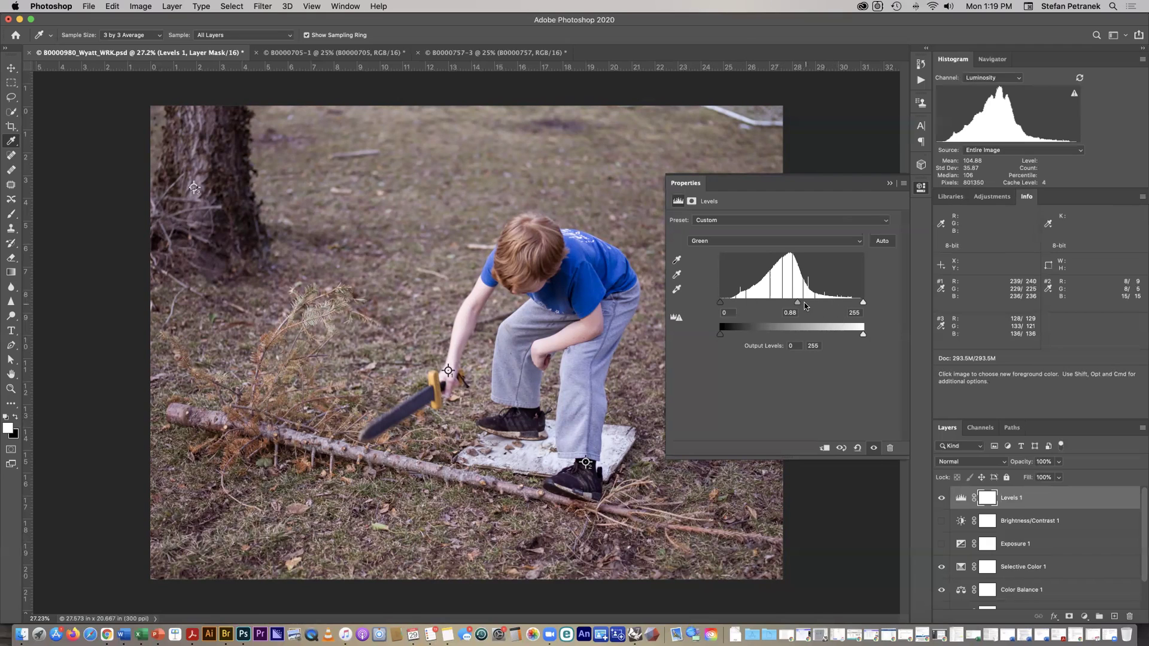
pyautogui.moveTo(799, 305); pyautogui.dragTo(792, 305)
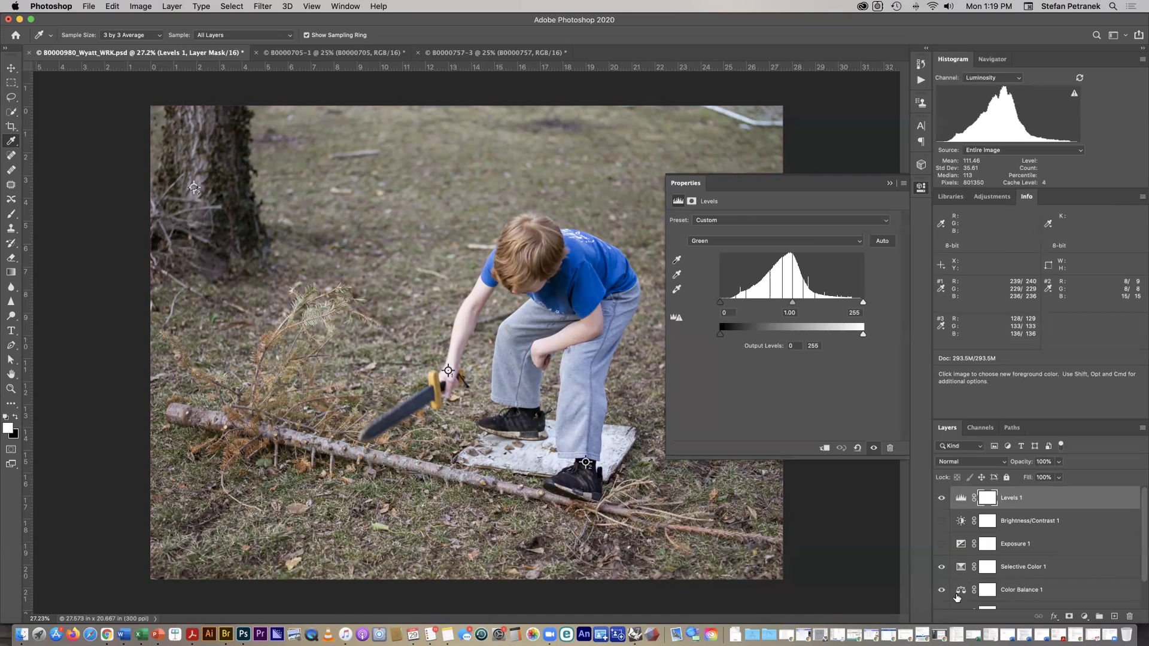
# Set the midtone Cyan-Red value of Color Balance 1 to +100 and hide that adjustment layer.
pyautogui.click(957, 592)
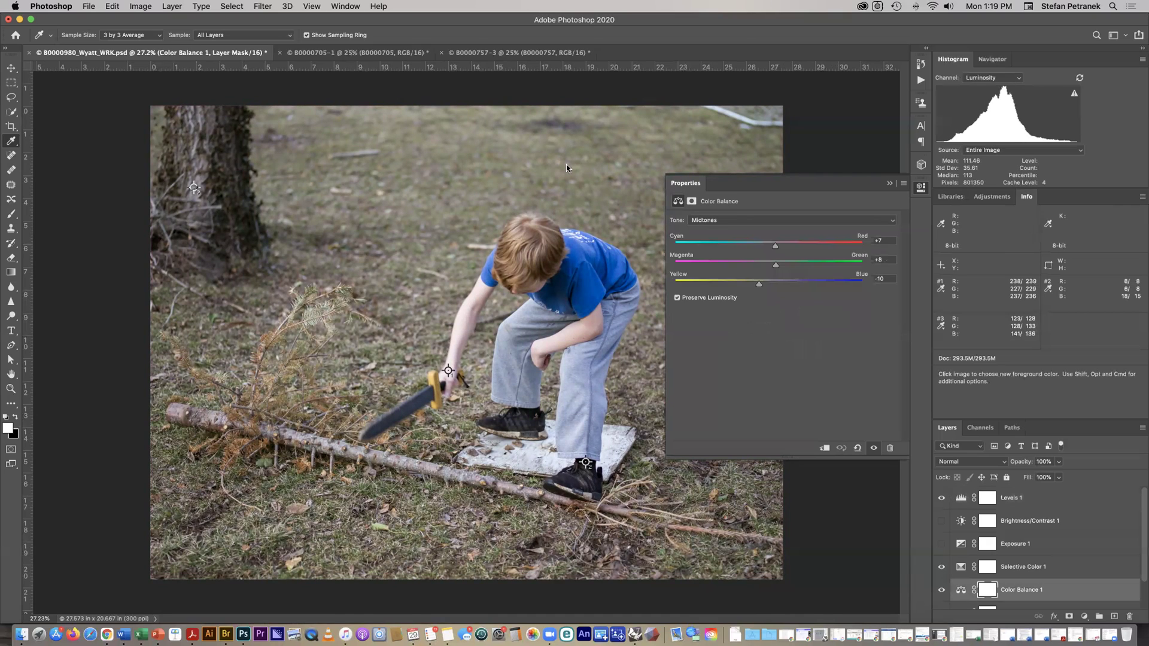
pyautogui.click(717, 220)
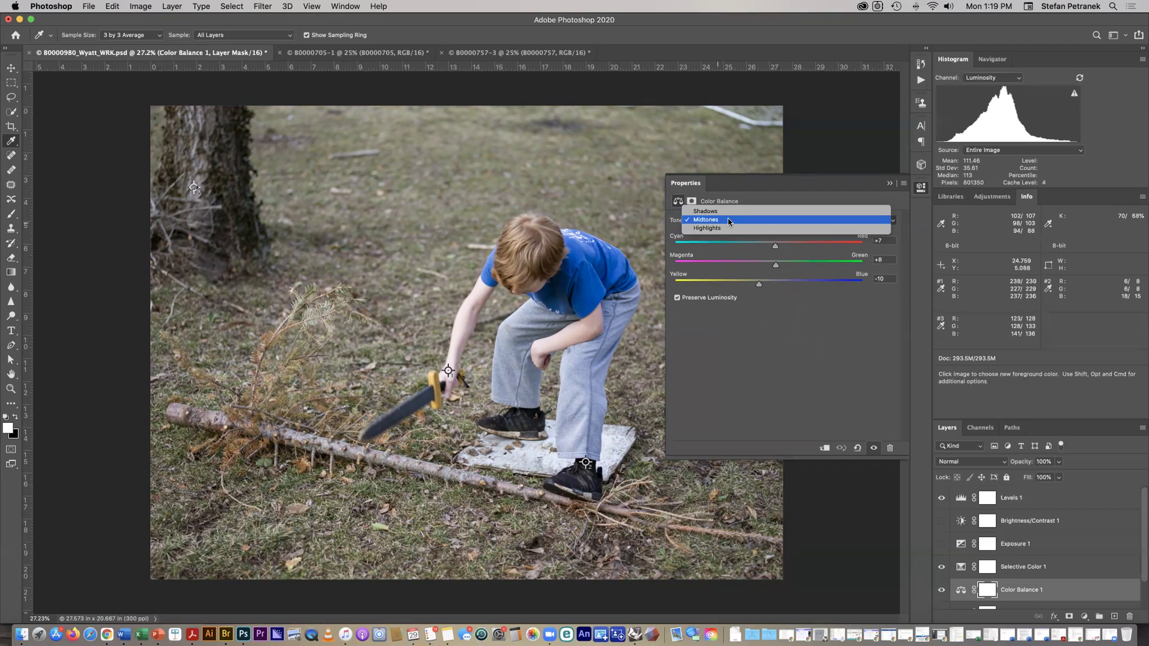
pyautogui.click(730, 220)
pyautogui.moveTo(775, 246); pyautogui.dragTo(864, 245)
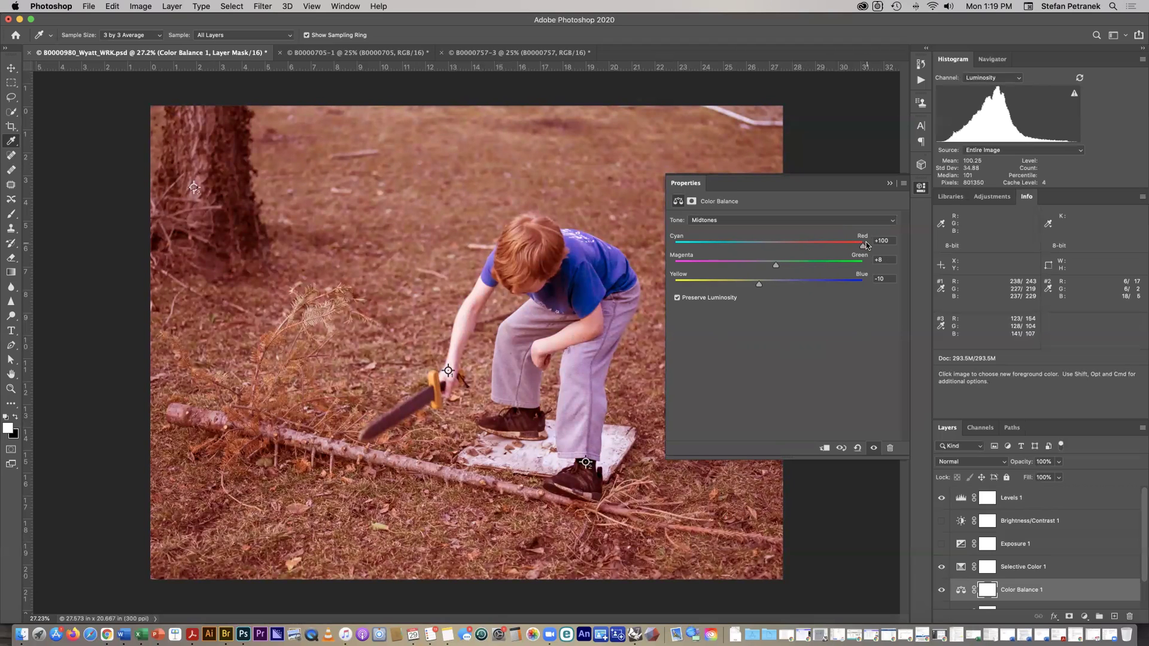
pyautogui.click(873, 449)
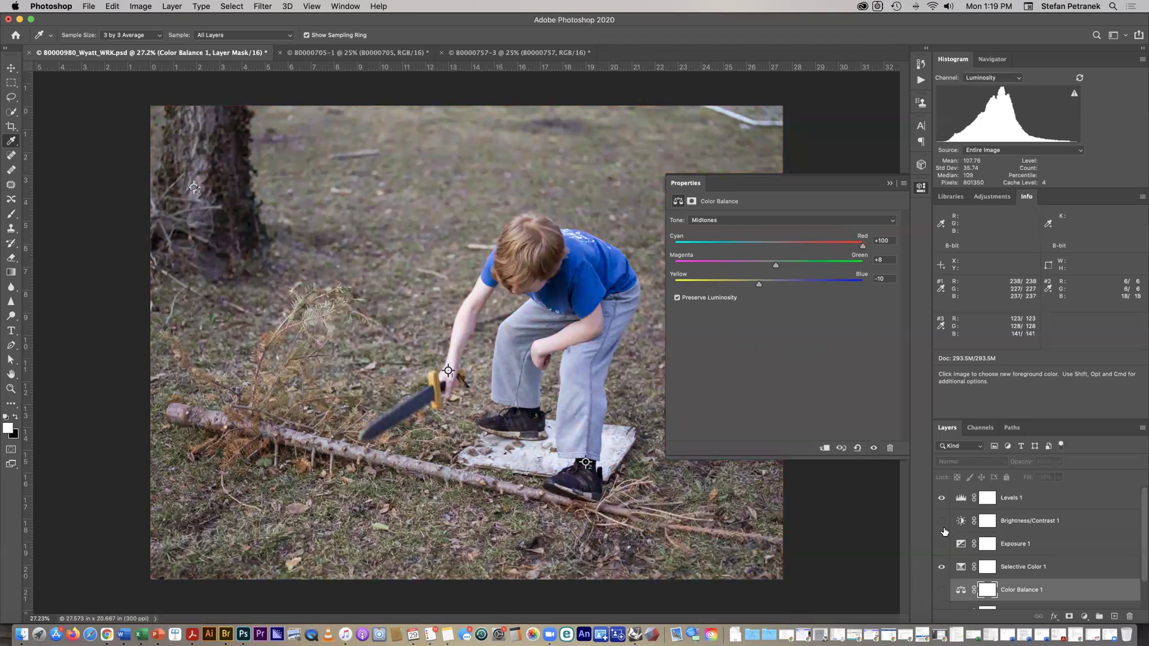
# Set the Red channel midtone of Levels 1 to the extreme value of 9.99.
pyautogui.click(960, 498)
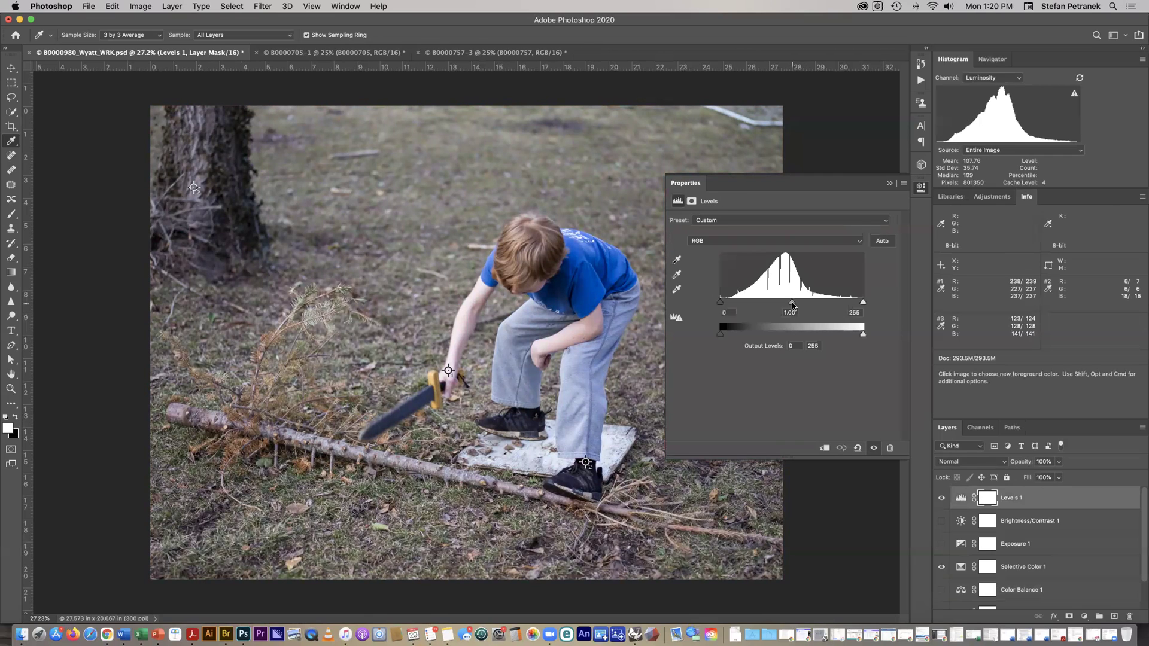
pyautogui.click(775, 241)
pyautogui.click(774, 251)
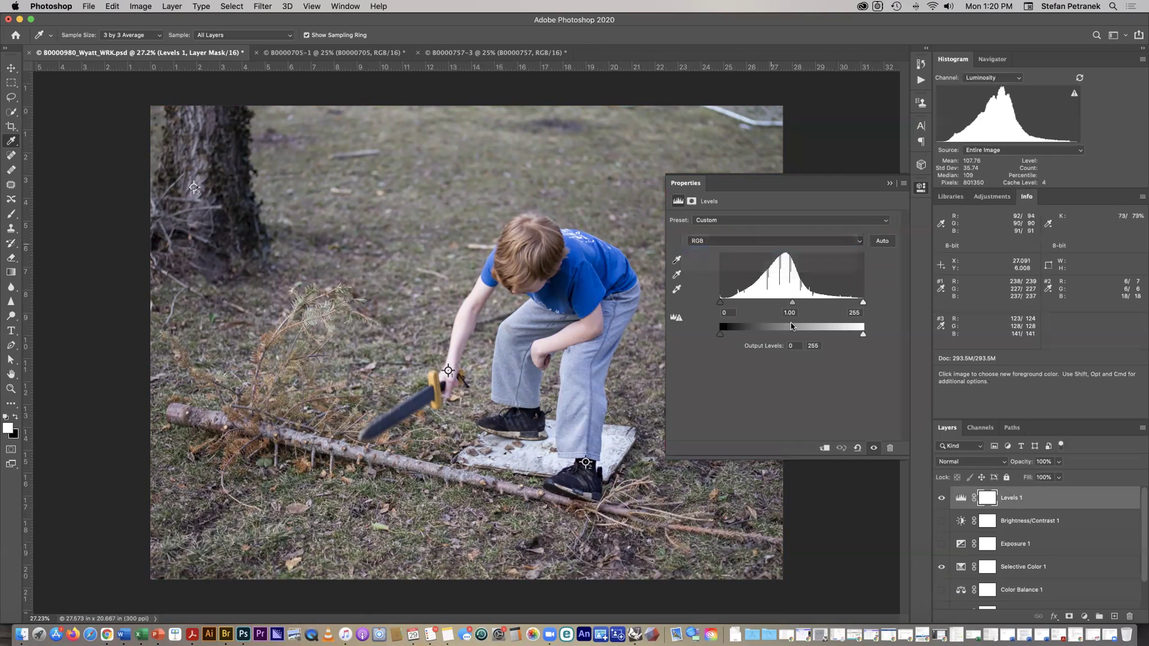
pyautogui.moveTo(790, 304); pyautogui.dragTo(726, 305)
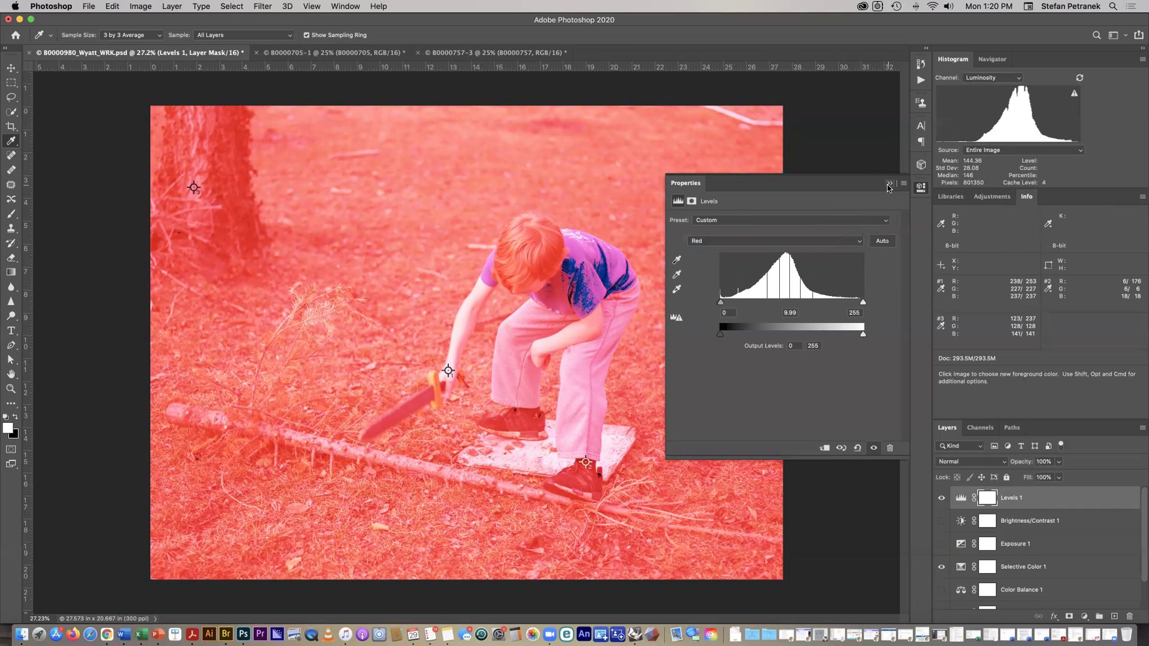
# Compare Levels 1 against Color Balance 1 by alternating their visibility, and bring the Red channel midtone of Levels 1 back to 1.13.
pyautogui.click(873, 449)
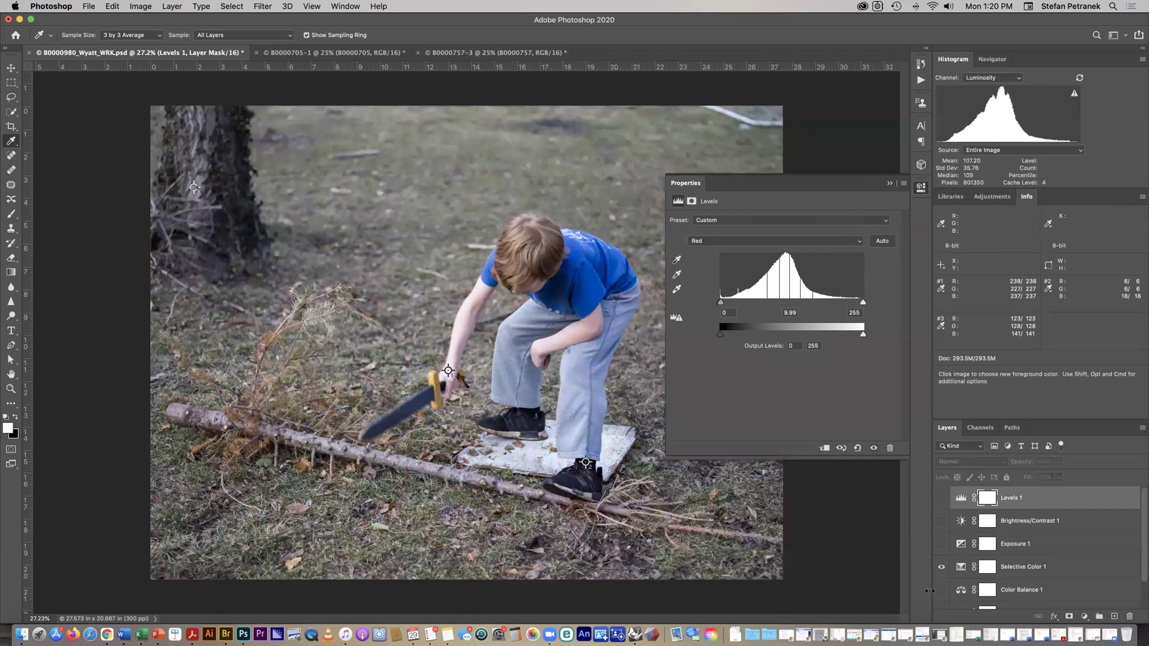
pyautogui.click(941, 591)
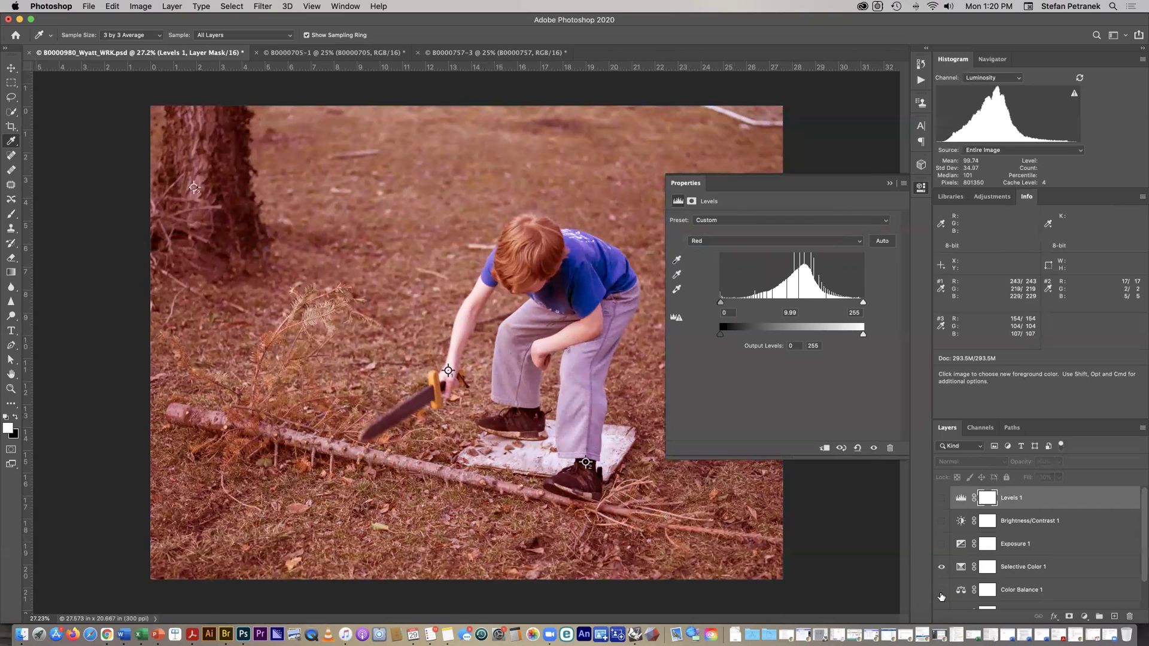
pyautogui.click(941, 591)
pyautogui.click(942, 498)
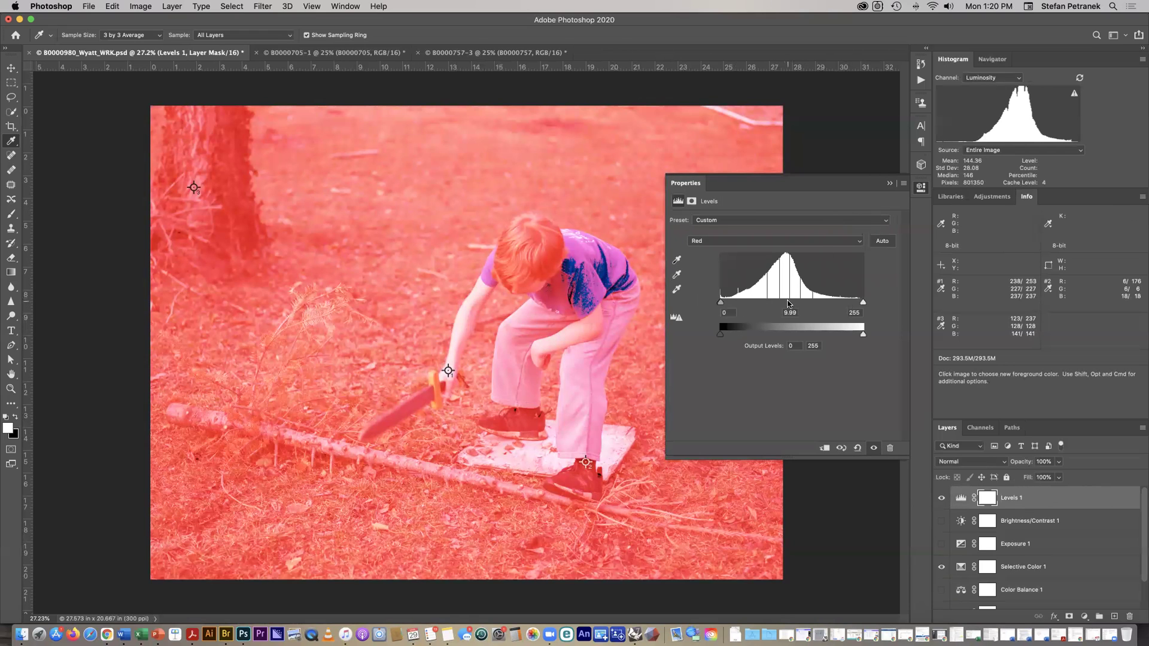
pyautogui.click(789, 303)
pyautogui.moveTo(789, 302); pyautogui.dragTo(786, 303)
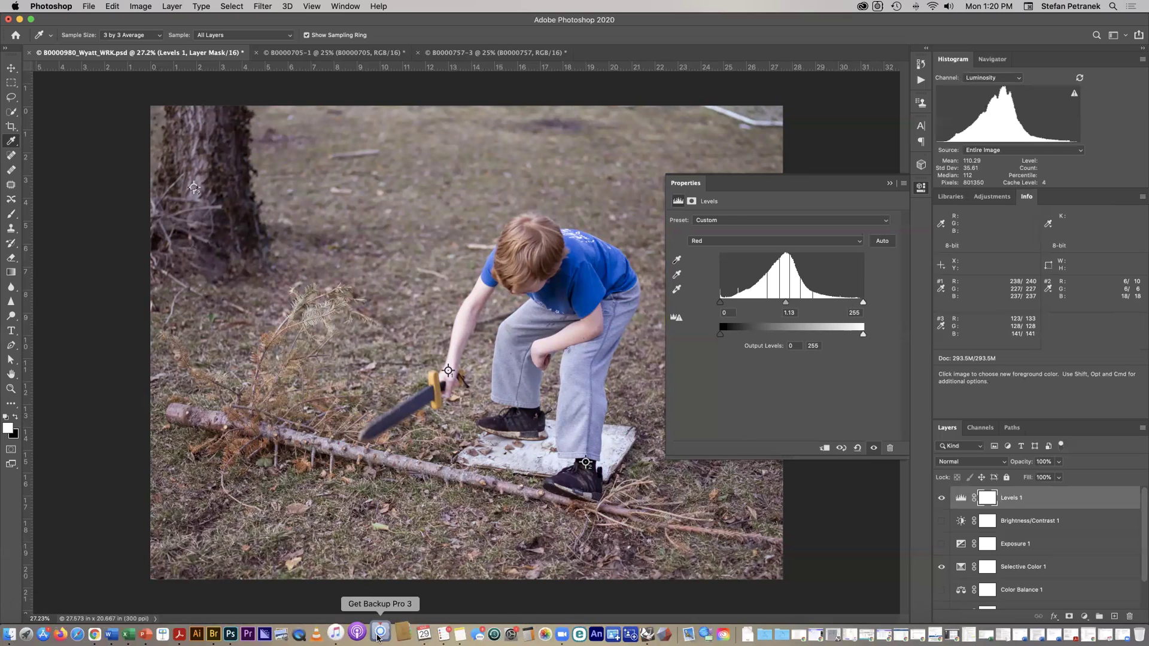
# Switch to PowerPoint, advance to the slide on adjusting highlight and shadow color casts, and return to Photoshop.
pyautogui.press('super+Tab')
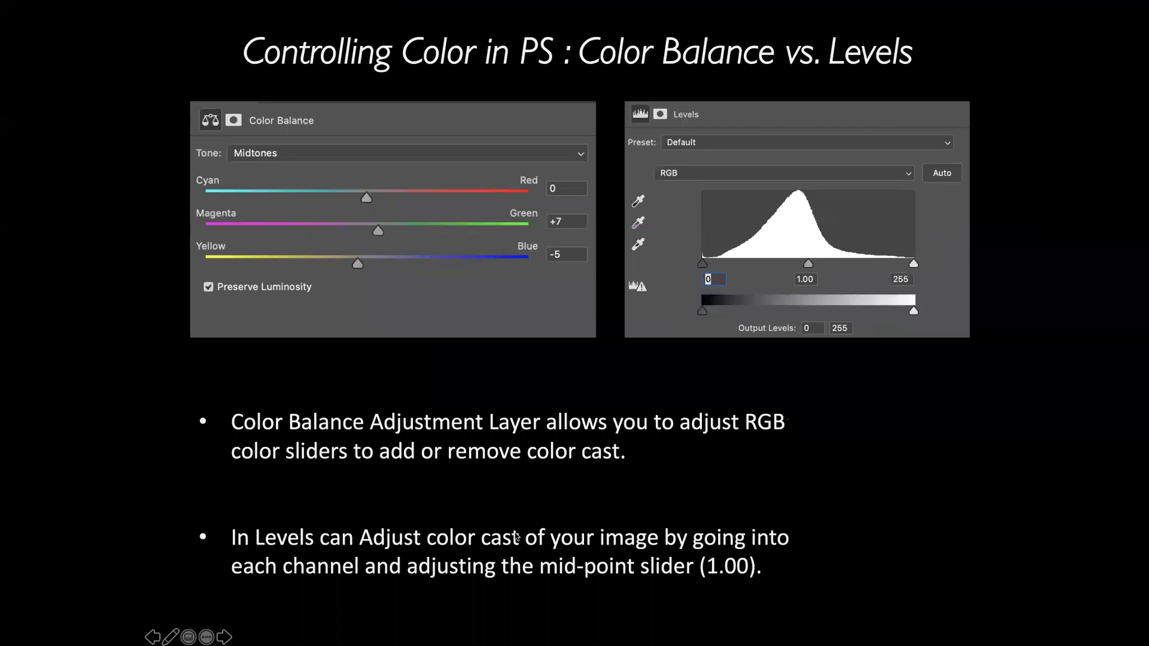
pyautogui.click(516, 535)
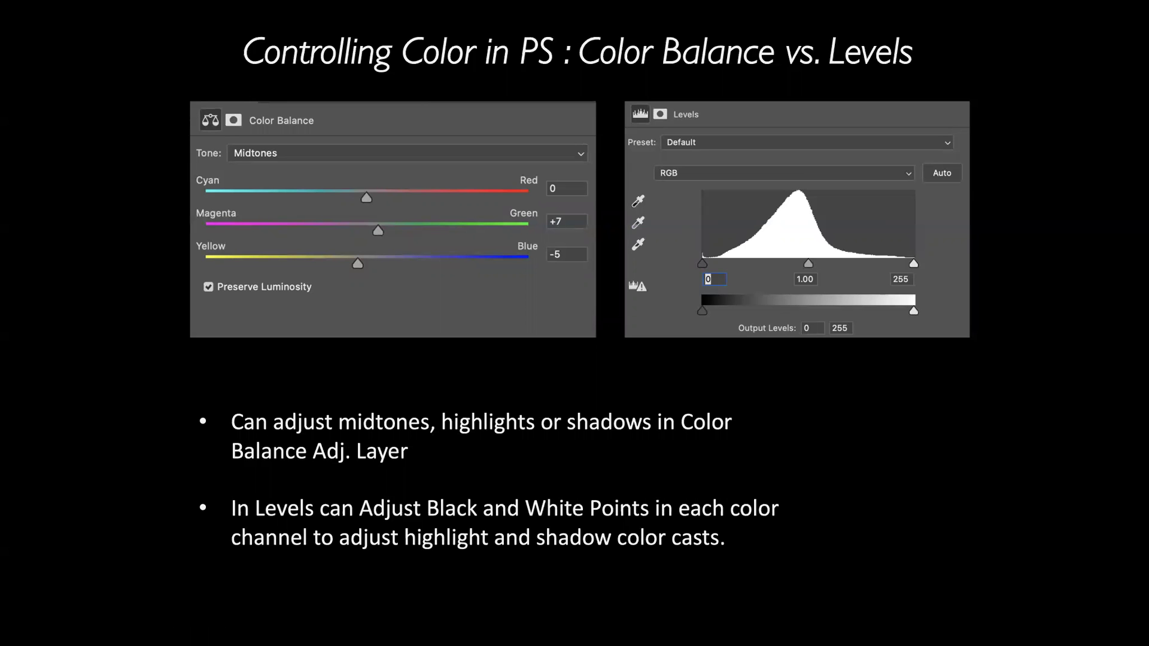
pyautogui.press('super+Tab')
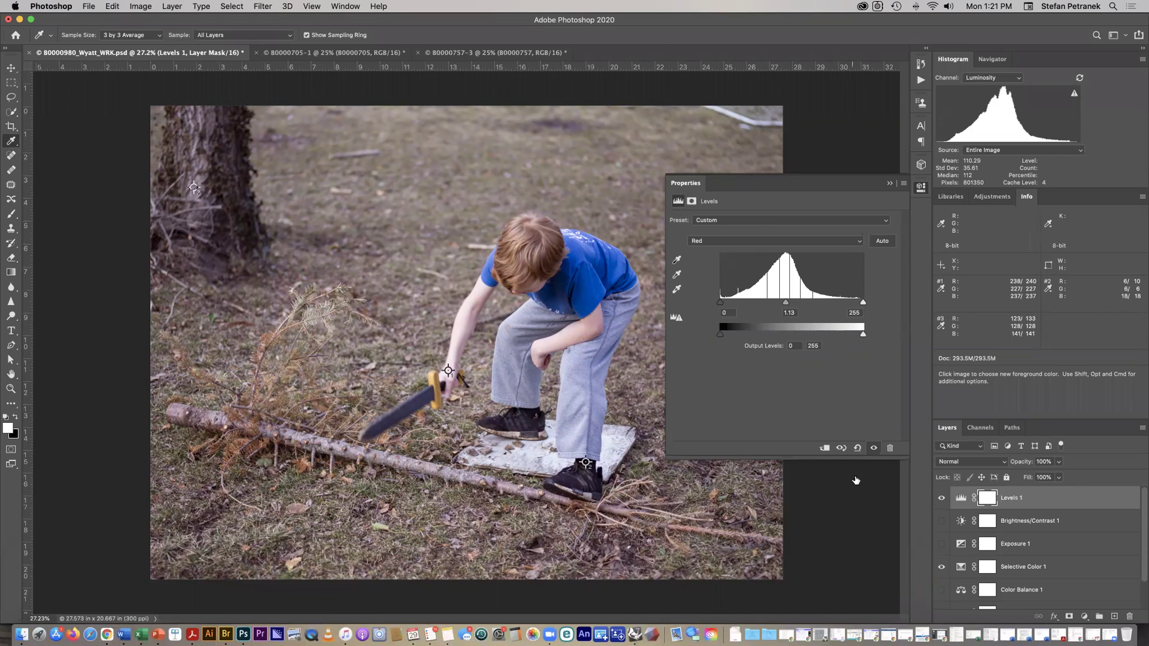
# Reset the Levels 1 adjustment to its defaults and select its RGB composite channel.
pyautogui.click(857, 449)
pyautogui.click(782, 242)
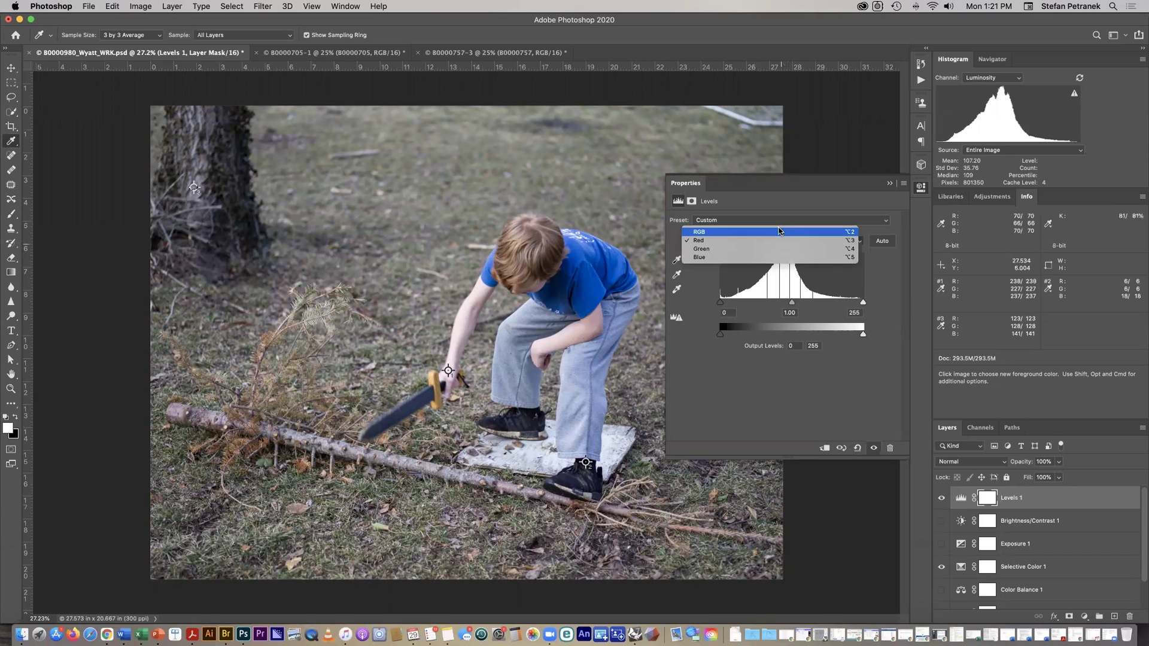
pyautogui.click(779, 233)
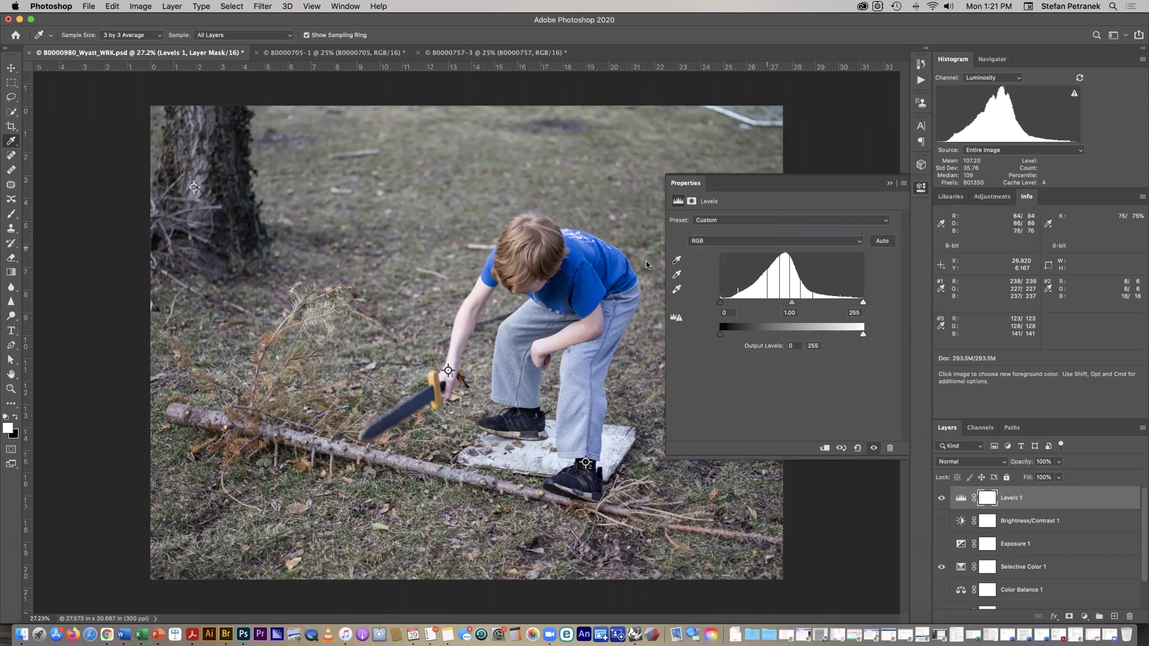
pyautogui.click(753, 243)
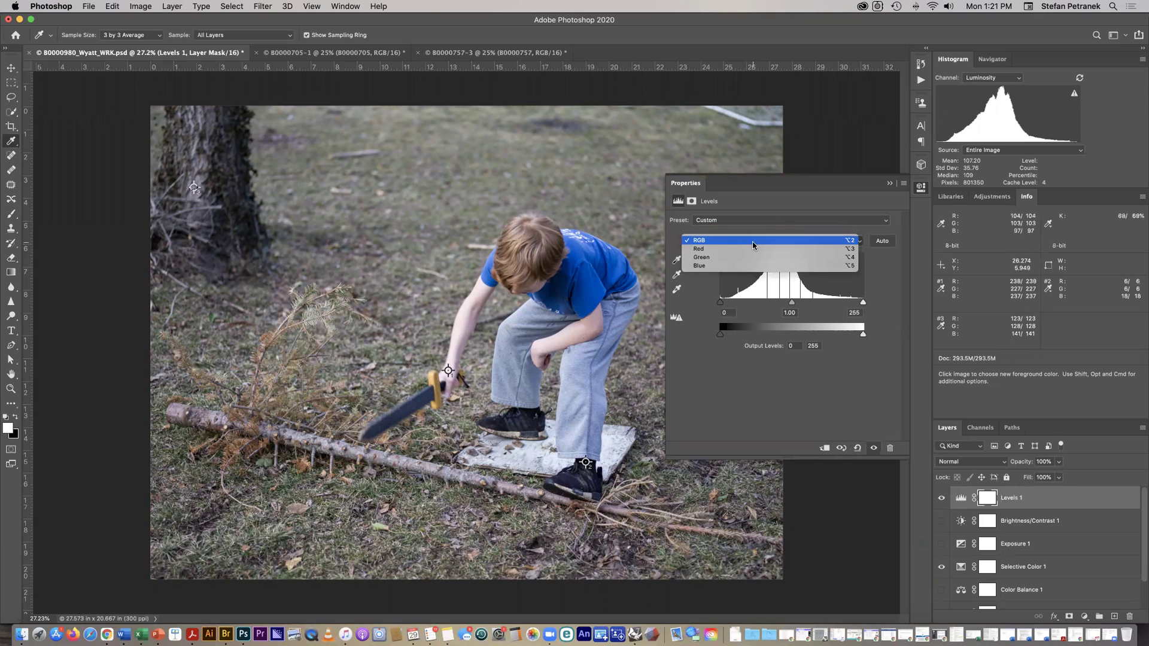
pyautogui.click(755, 240)
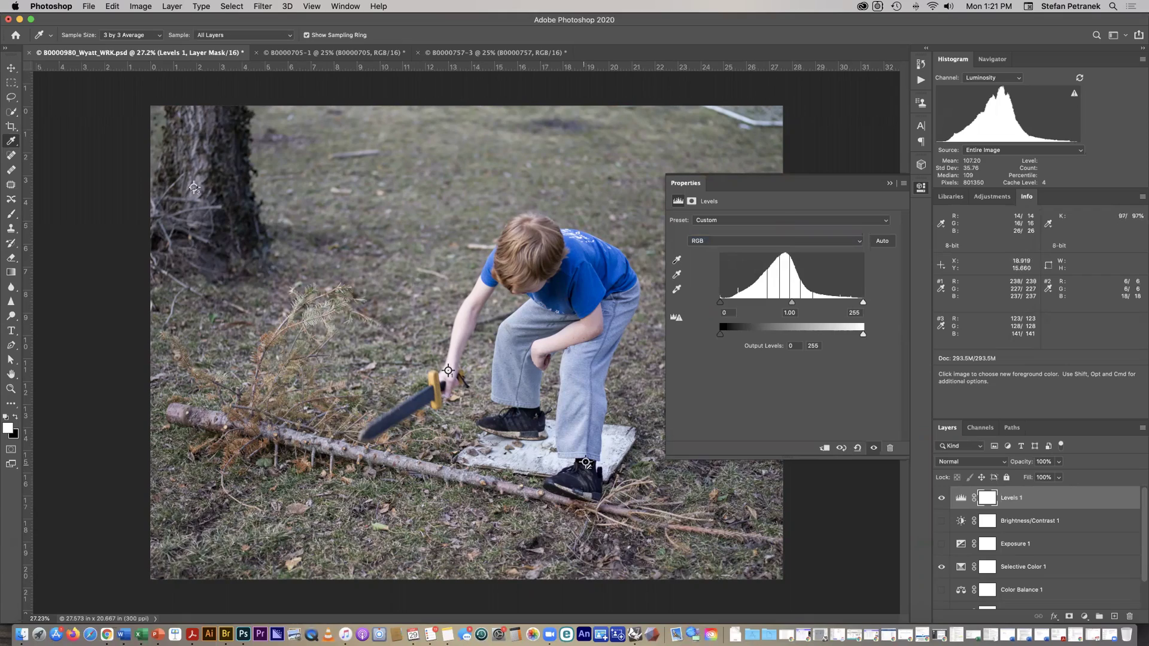
# Set the Blue channel black point of Levels 1 to 12, viewing the sample point on the boy's black sock up close.
pyautogui.press('super+equal')
pyautogui.press('super+equal')
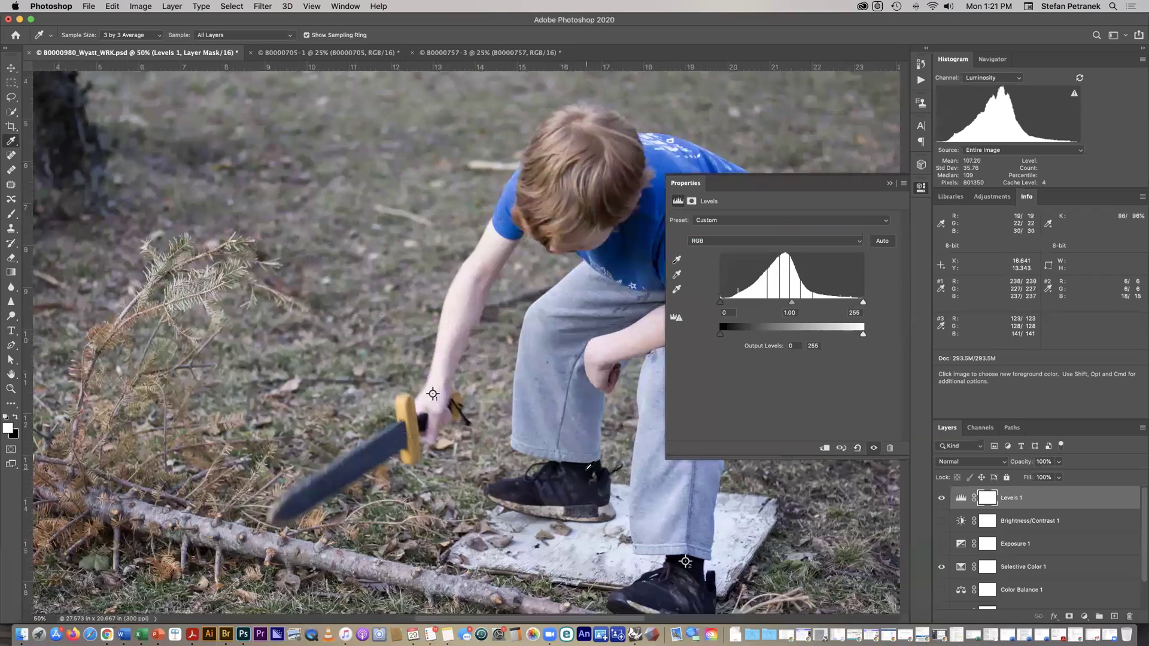
pyautogui.moveTo(566, 522); pyautogui.dragTo(542, 497)
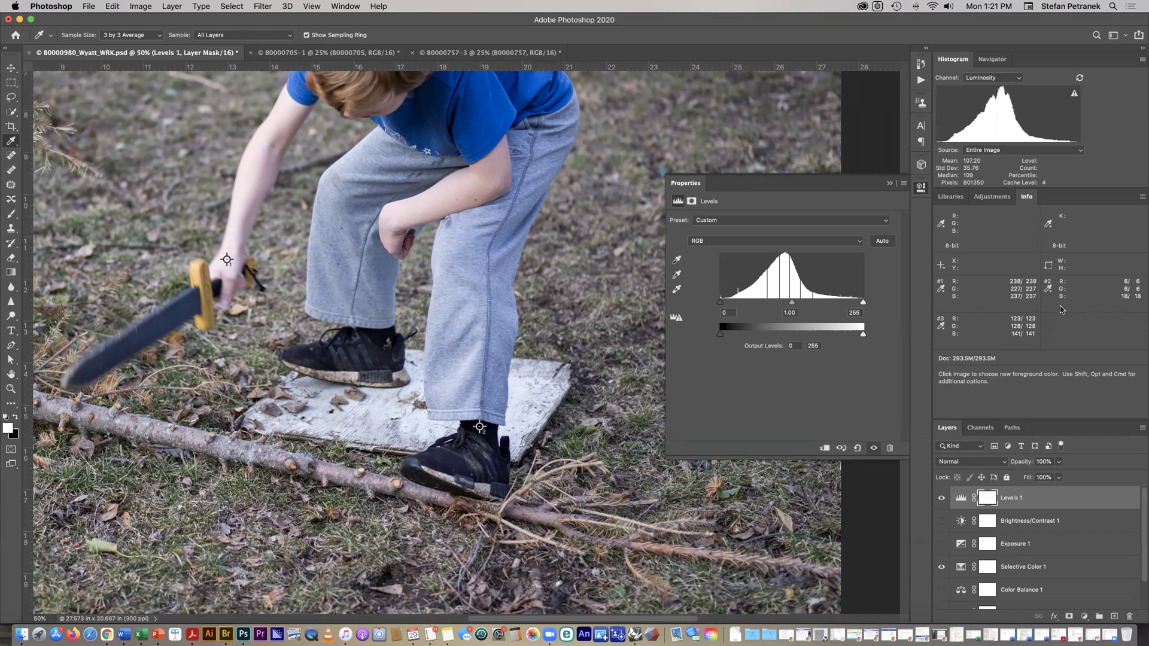
pyautogui.click(794, 241)
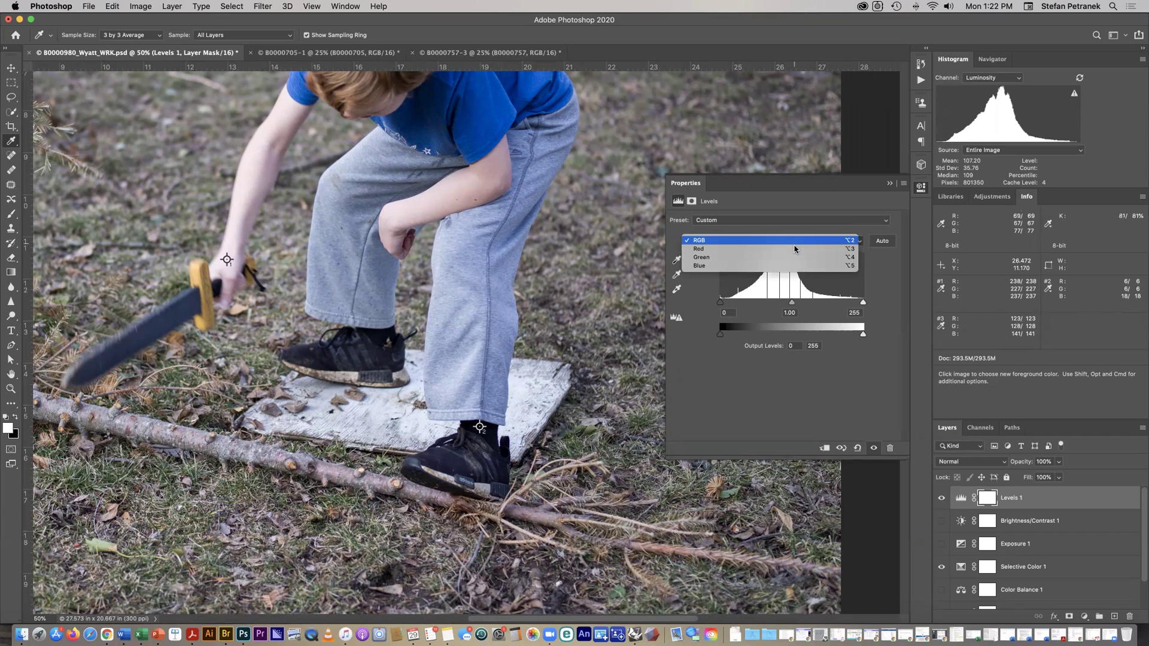
pyautogui.click(790, 266)
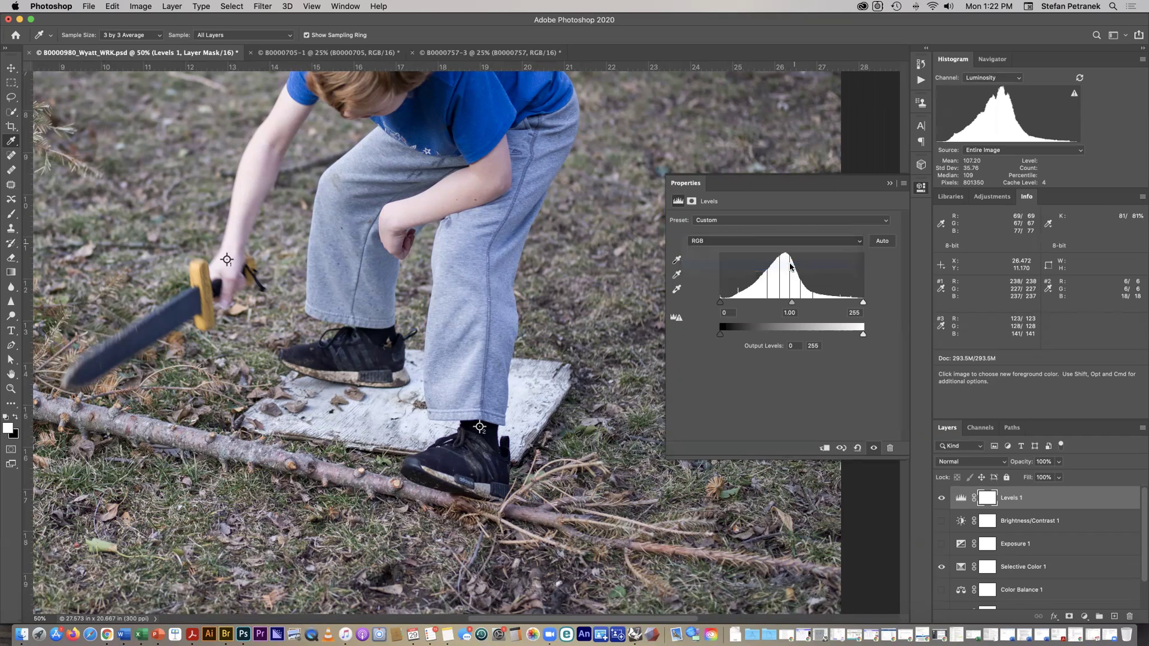
pyautogui.moveTo(720, 304); pyautogui.dragTo(720, 306)
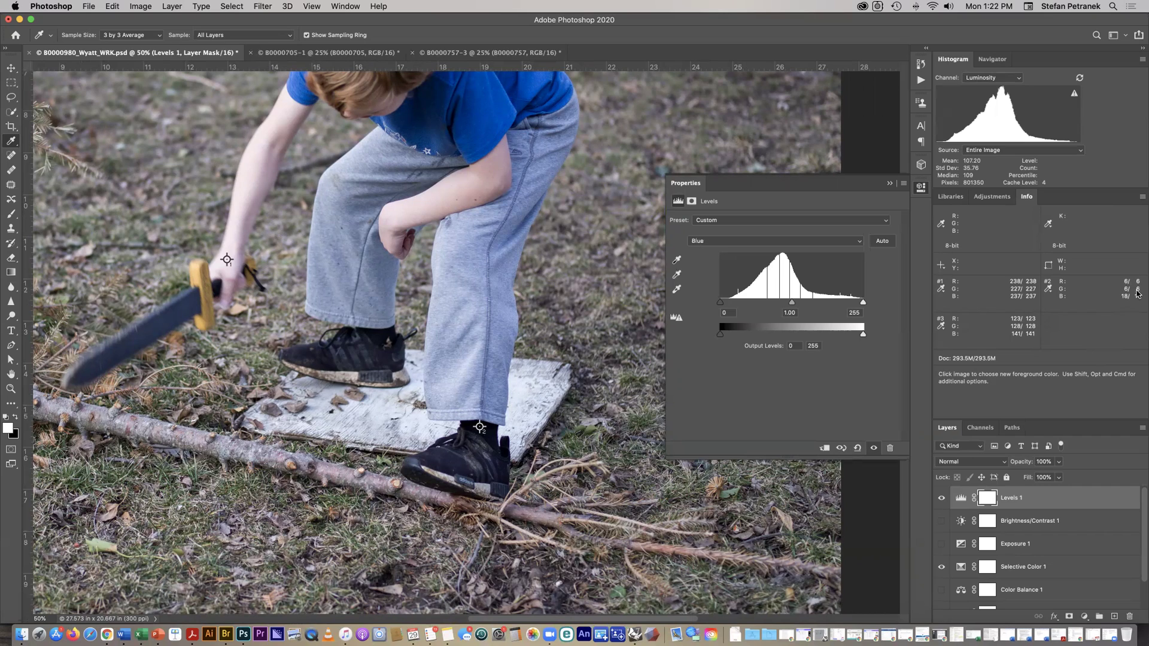
pyautogui.moveTo(720, 303); pyautogui.dragTo(726, 305)
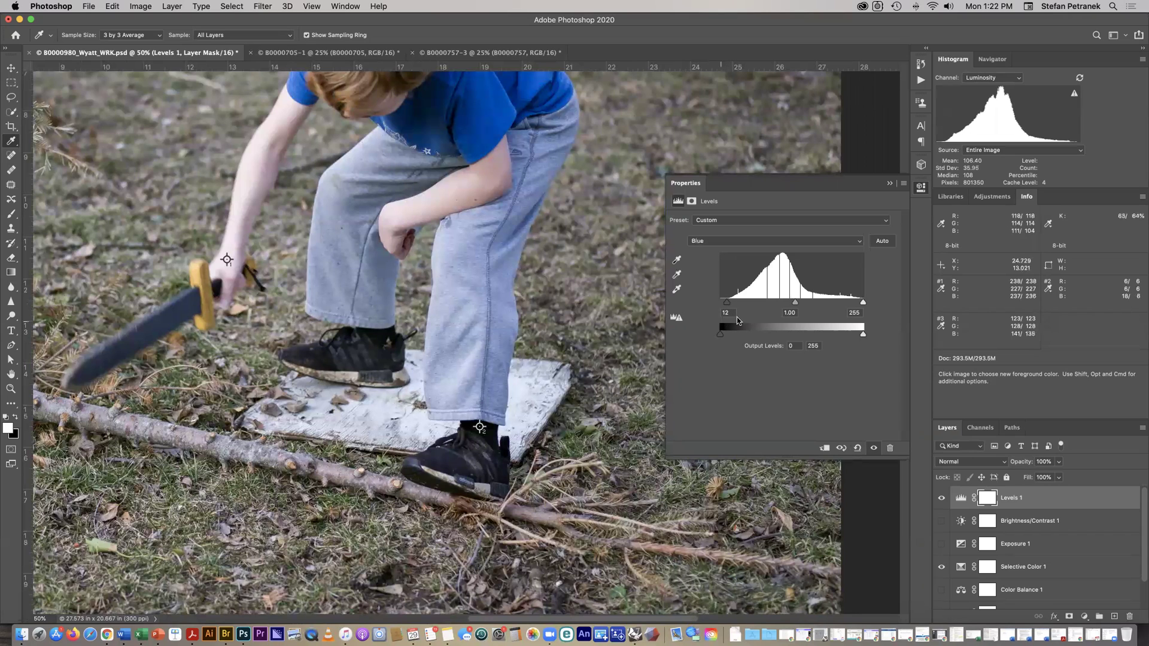
pyautogui.click(727, 313)
# Switch to the B0000757-3 snow image and add a Levels adjustment layer above Selective Color 1.
pyautogui.moveTo(338, 335); pyautogui.dragTo(347, 345)
pyautogui.scroll(5, 347, 346)
pyautogui.hscroll(-5, 348, 345)
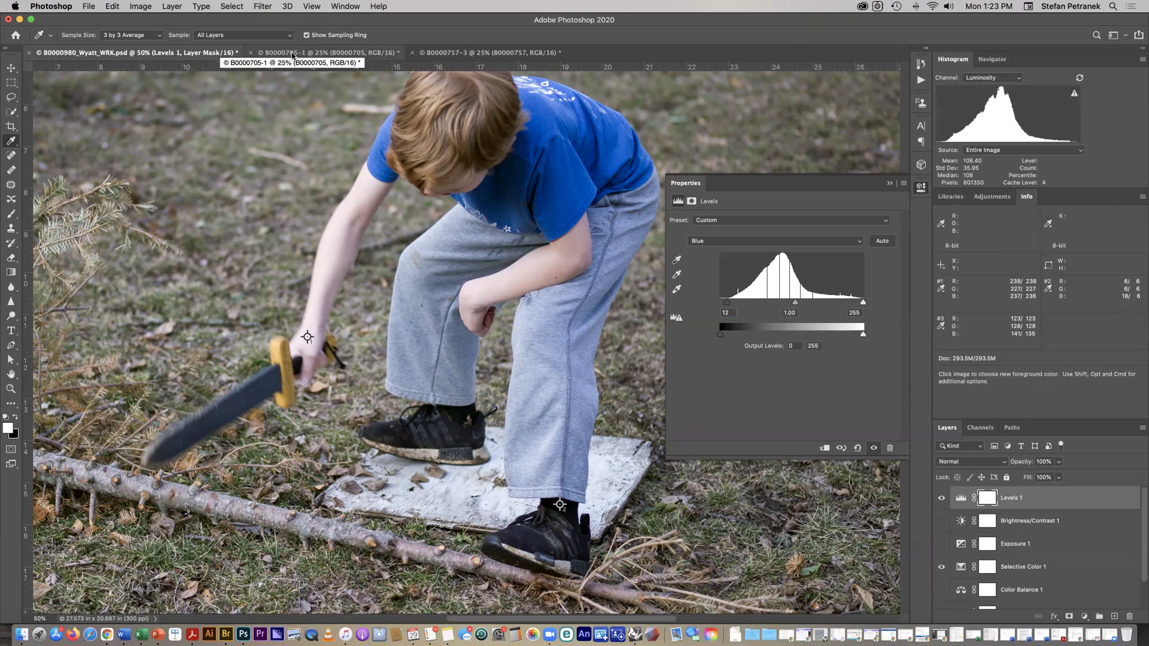
pyautogui.click(453, 53)
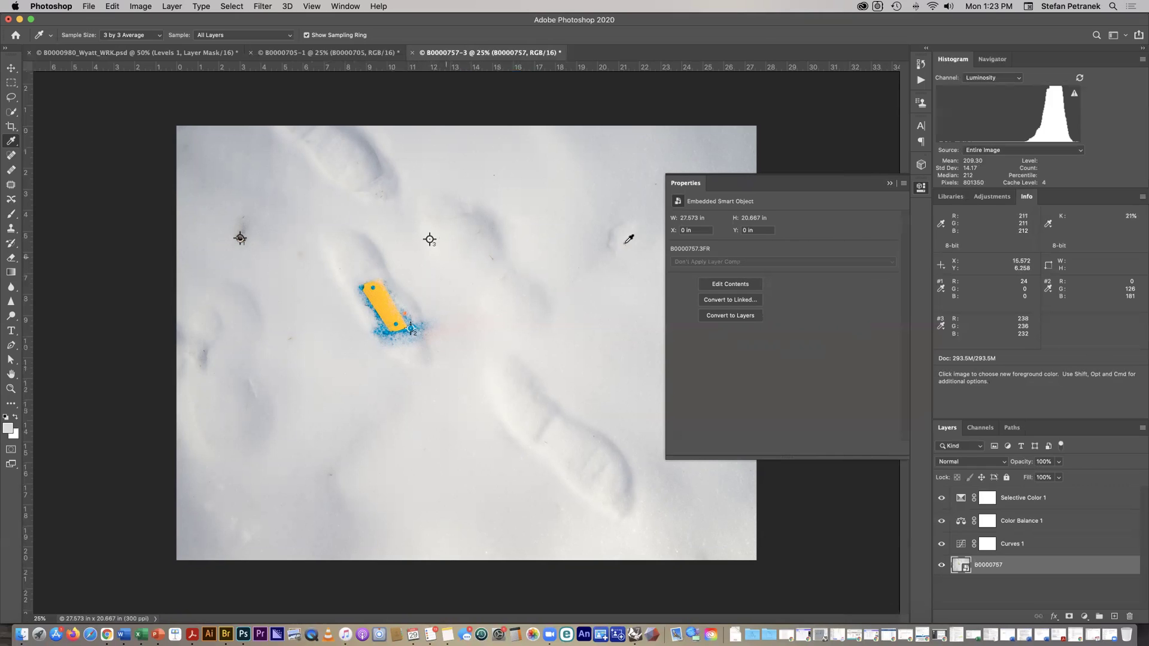
pyautogui.click(889, 184)
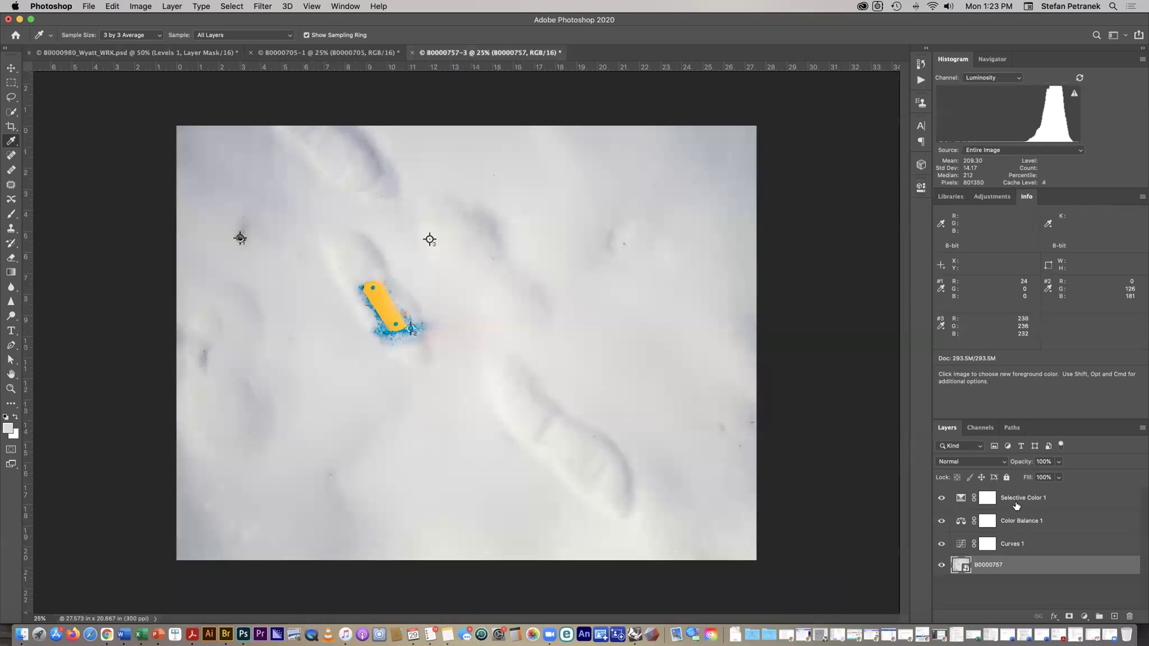
pyautogui.click(1017, 500)
pyautogui.click(1085, 617)
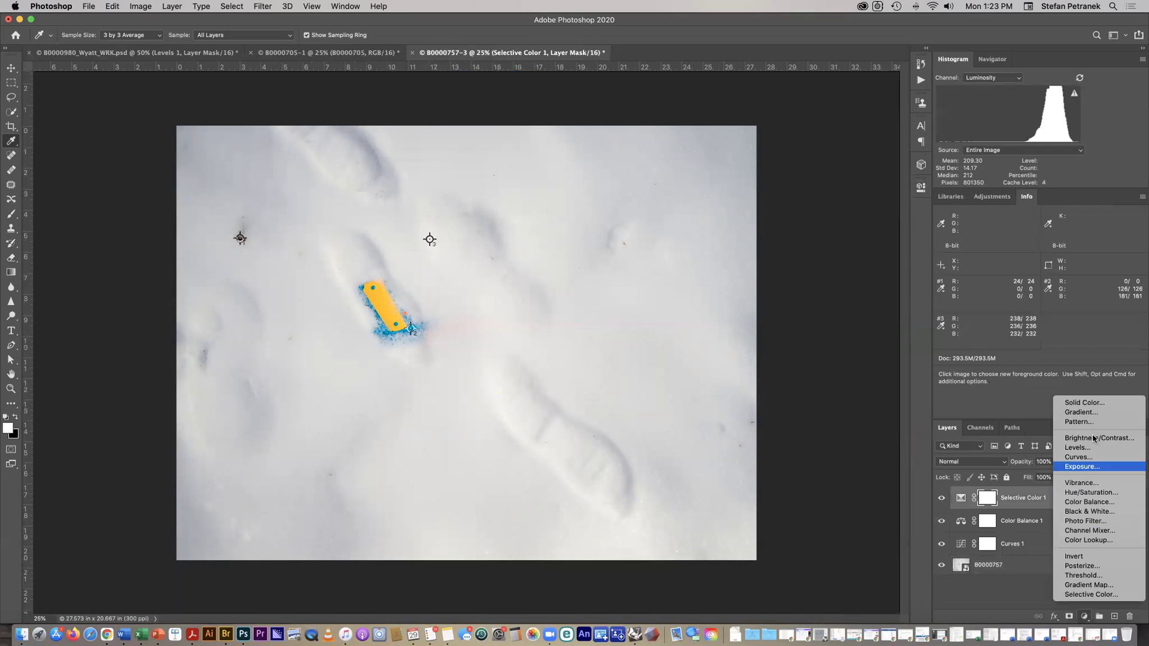
pyautogui.click(1079, 448)
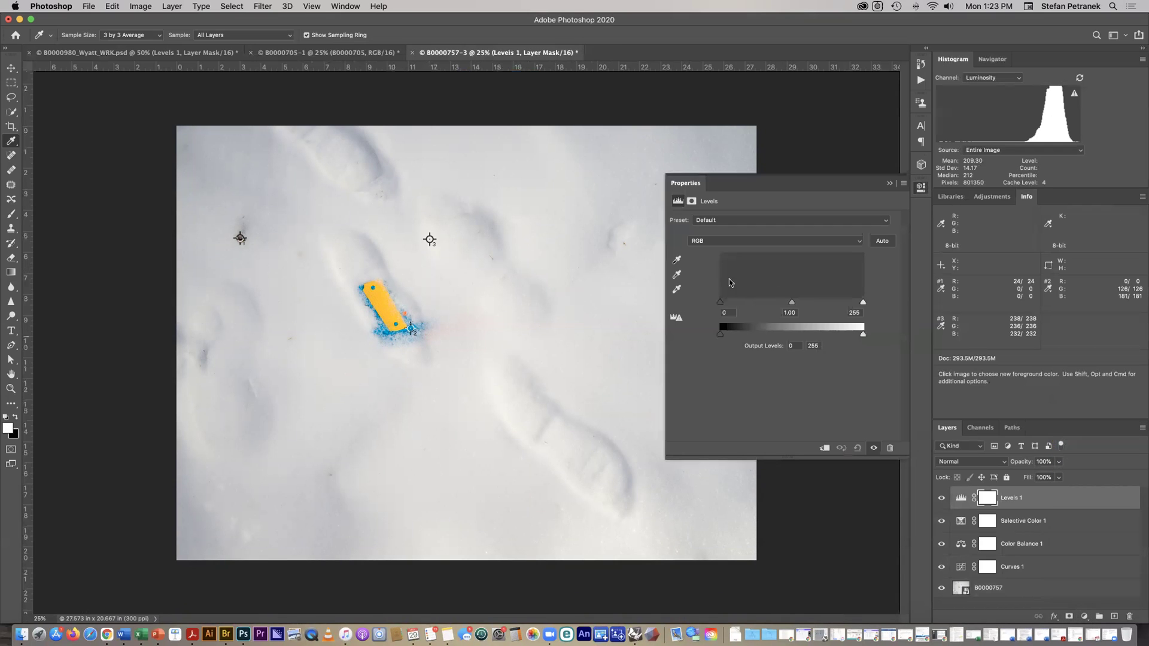
# Adjust the Red channel's input and output white points in the snow image's Levels layer.
pyautogui.click(778, 241)
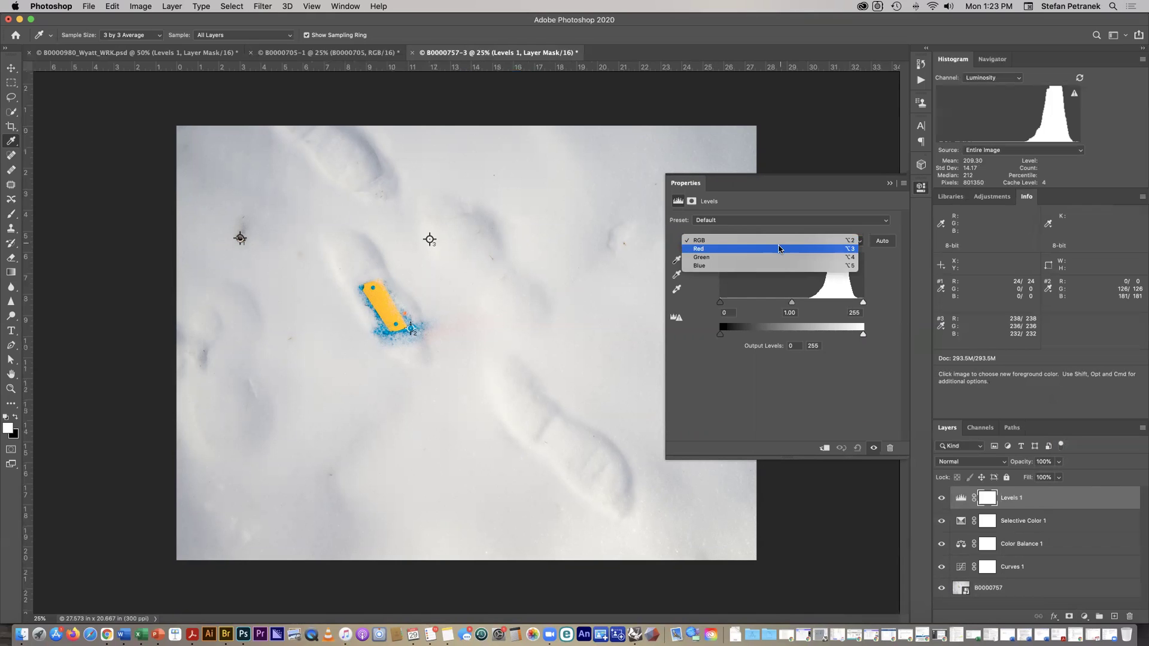
pyautogui.click(779, 249)
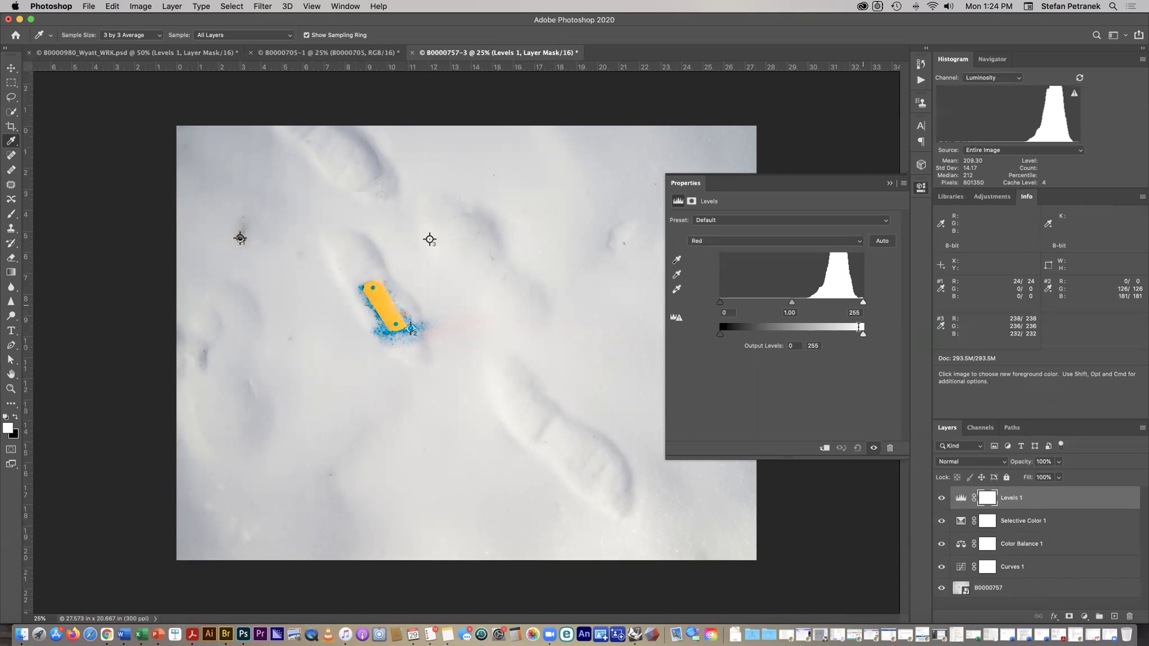
pyautogui.moveTo(862, 302); pyautogui.dragTo(860, 303)
pyautogui.moveTo(863, 338); pyautogui.dragTo(863, 337)
# Set the Blue channel white point of Levels 1 to 251, and compare the snow image with the layer hidden and shown.
pyautogui.click(733, 241)
pyautogui.click(838, 264)
pyautogui.moveTo(861, 303); pyautogui.dragTo(861, 304)
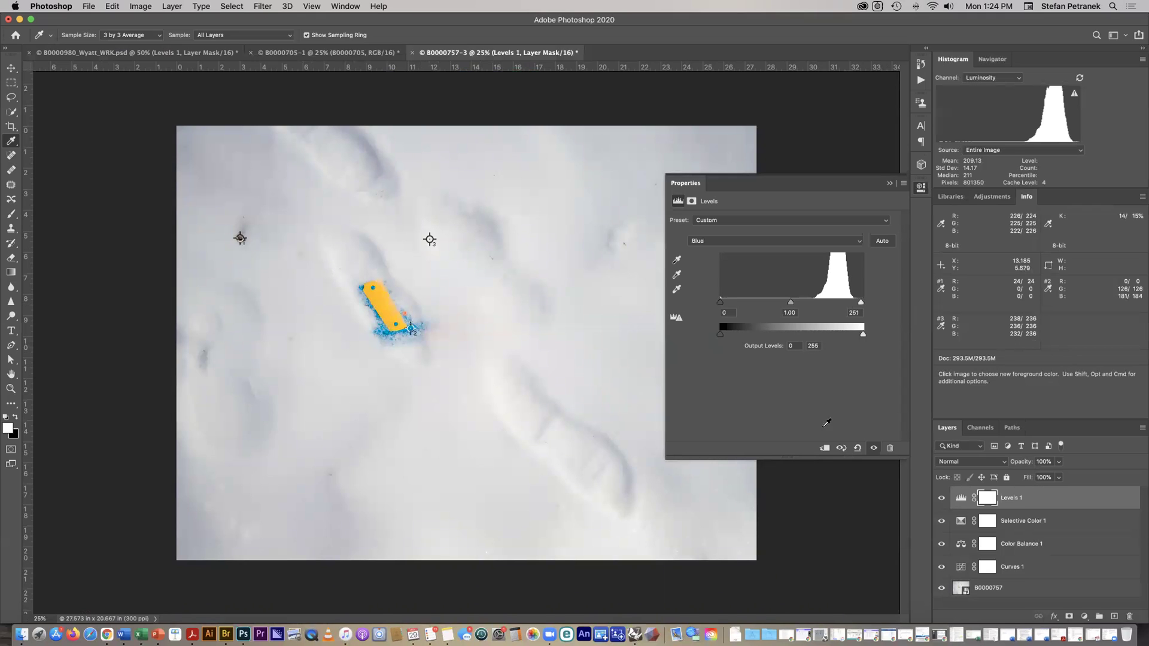
pyautogui.click(874, 449)
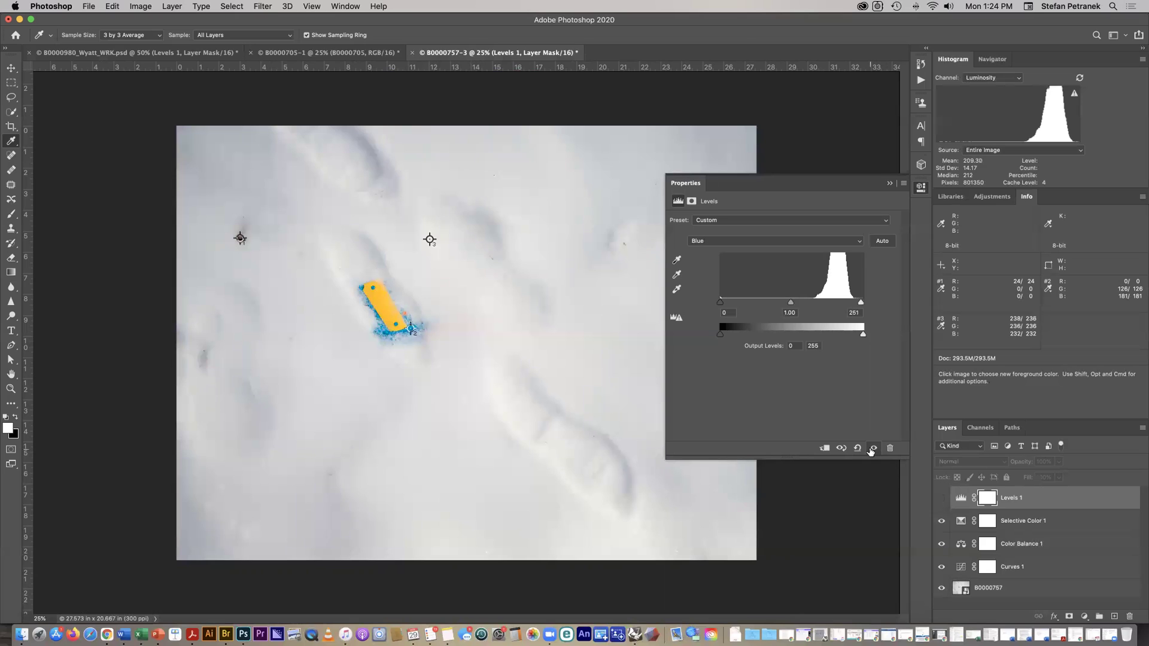
pyautogui.click(873, 448)
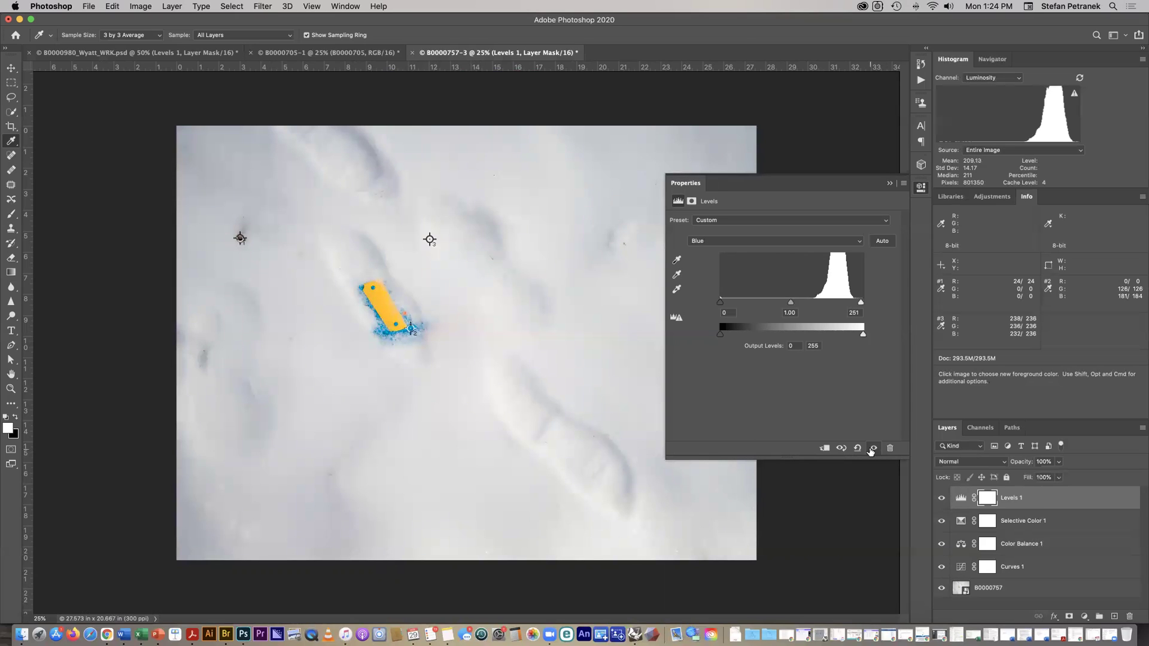